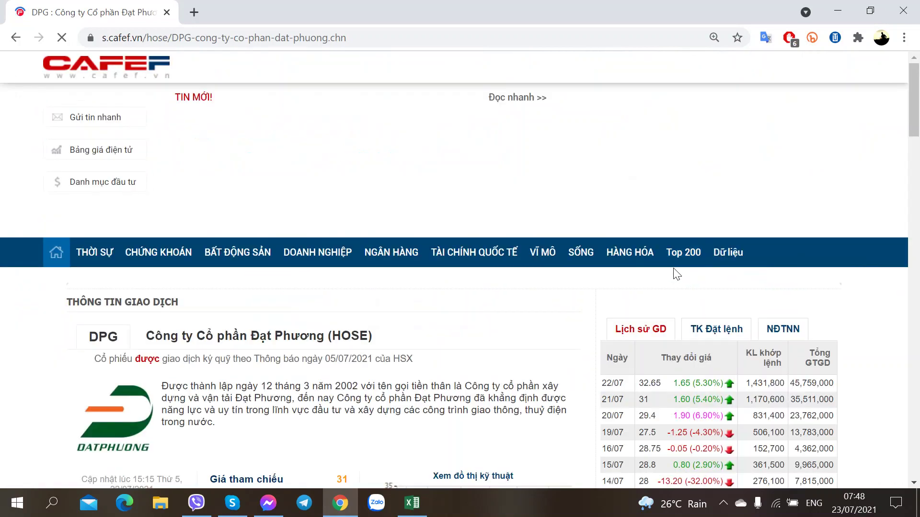
Open DPG's full trading history from the company page and examine its daily price table
scroll(672, 268, "down", 6)
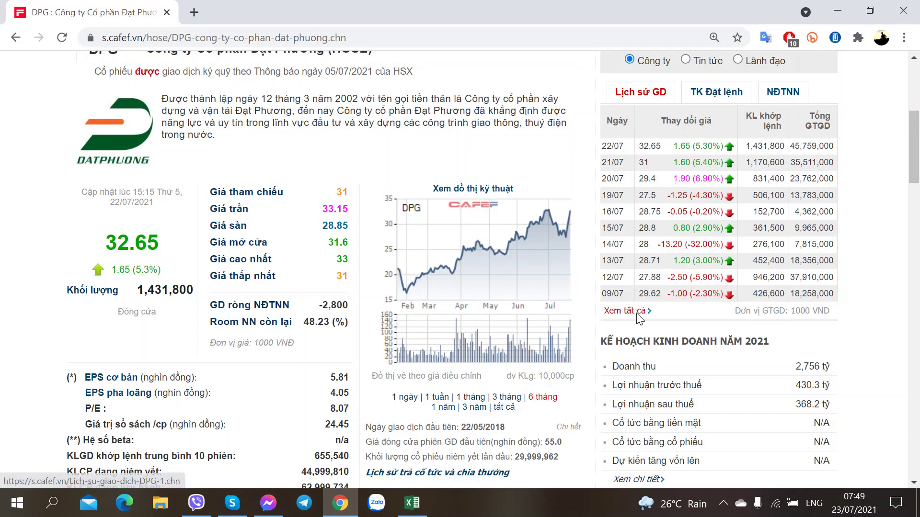
left_click(625, 311)
scroll(409, 331, "down", 10)
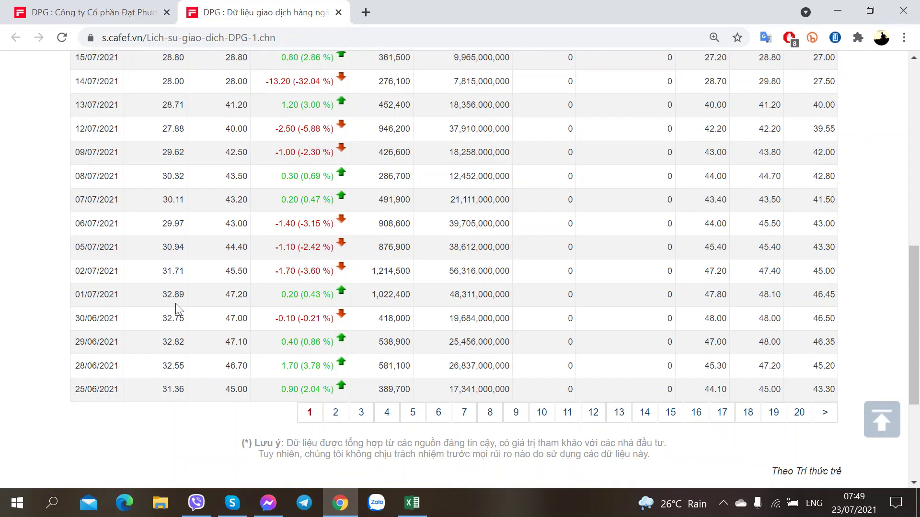
scroll(176, 304, "up", 6)
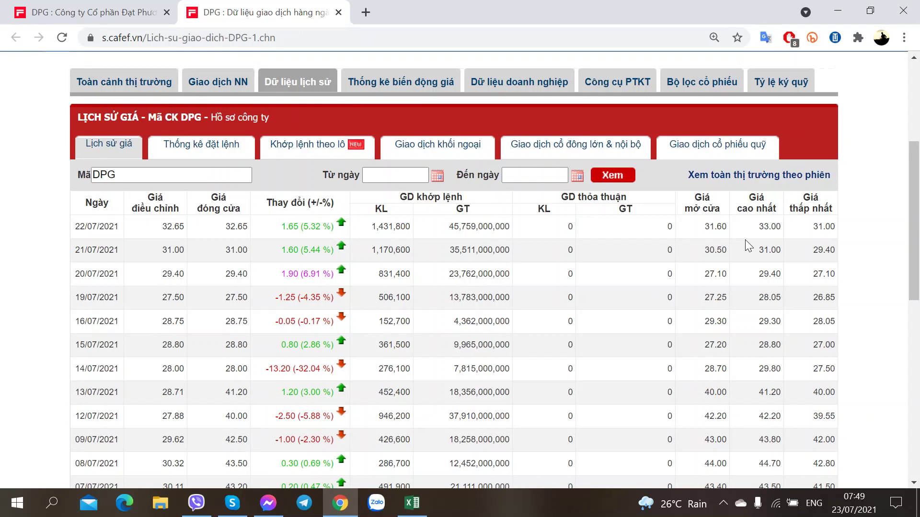
Review DPG's price overview, news and quarterly business results on the company page, closing the separate trading history page
left_click(29, 7)
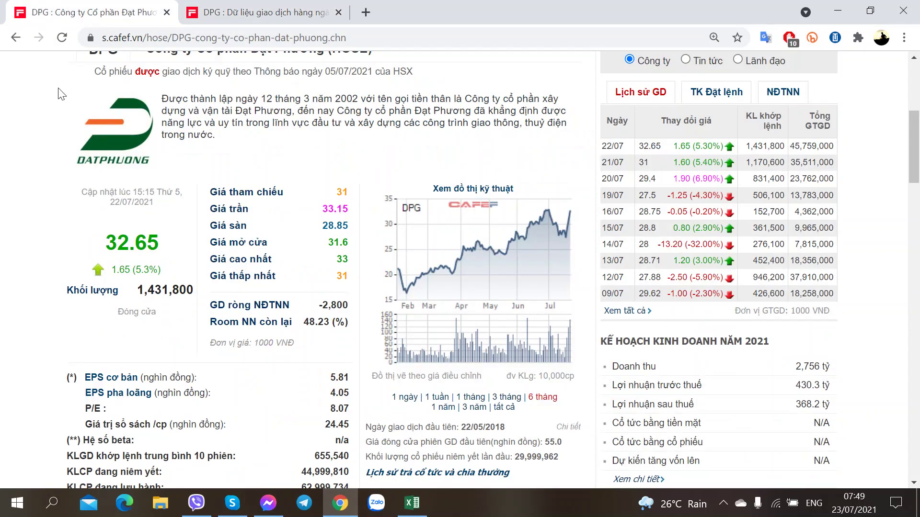
scroll(479, 271, "down", 2)
scroll(479, 271, "up", 3)
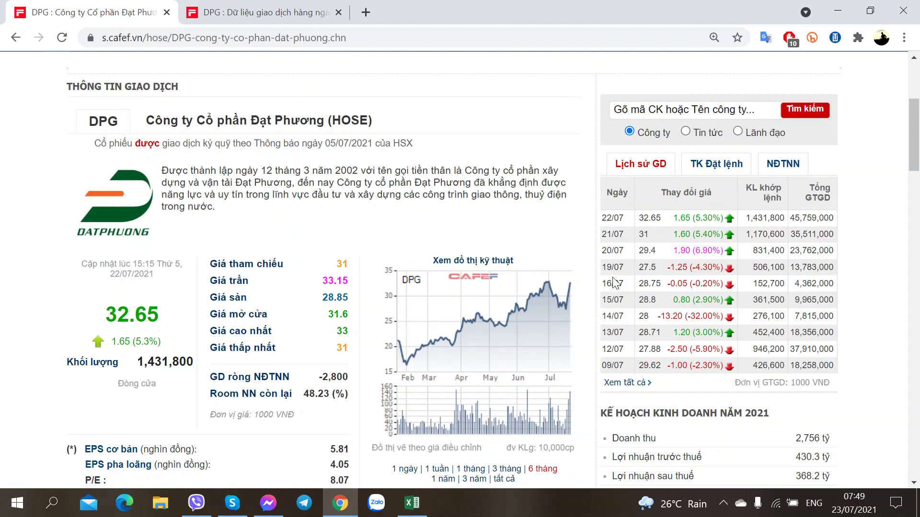
scroll(349, 256, "down", 15)
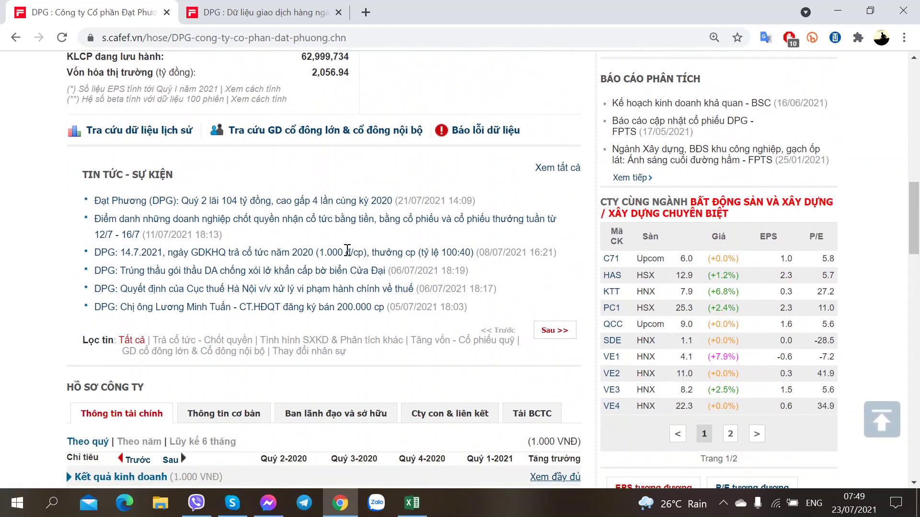
scroll(348, 254, "up", 4)
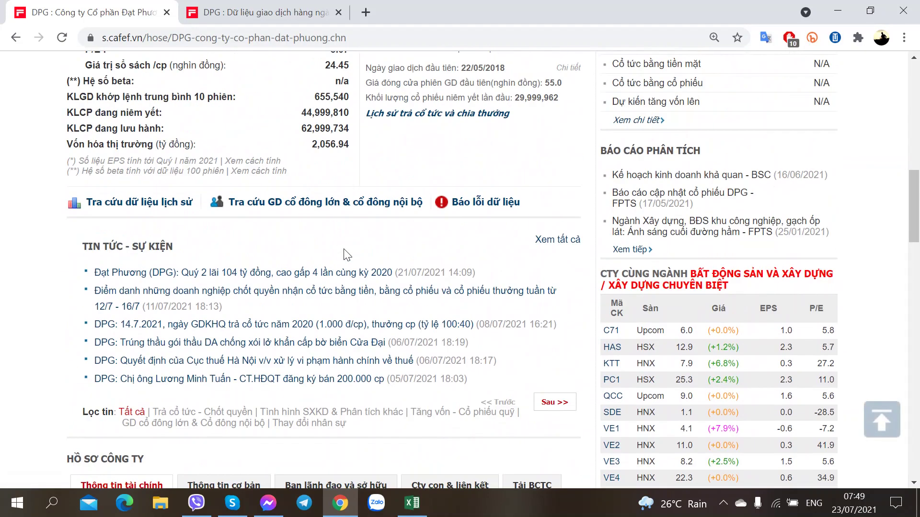
left_click(294, 13)
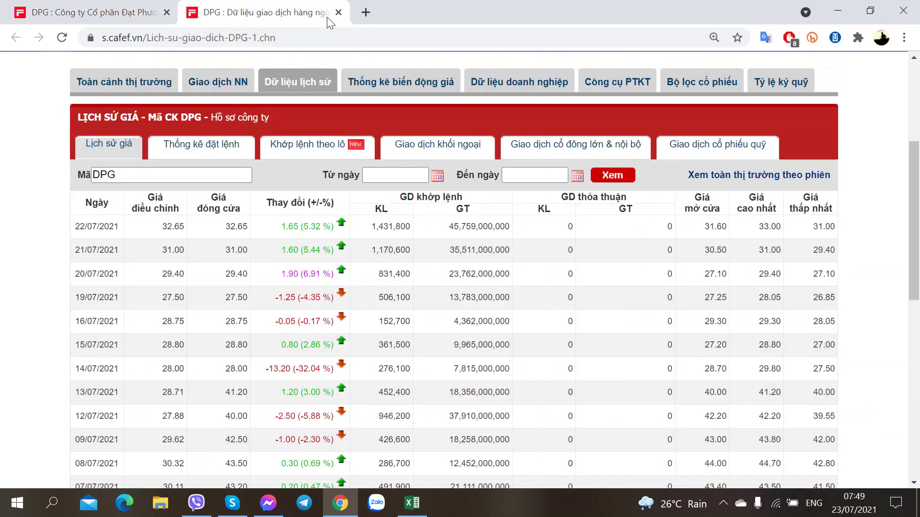
left_click(338, 13)
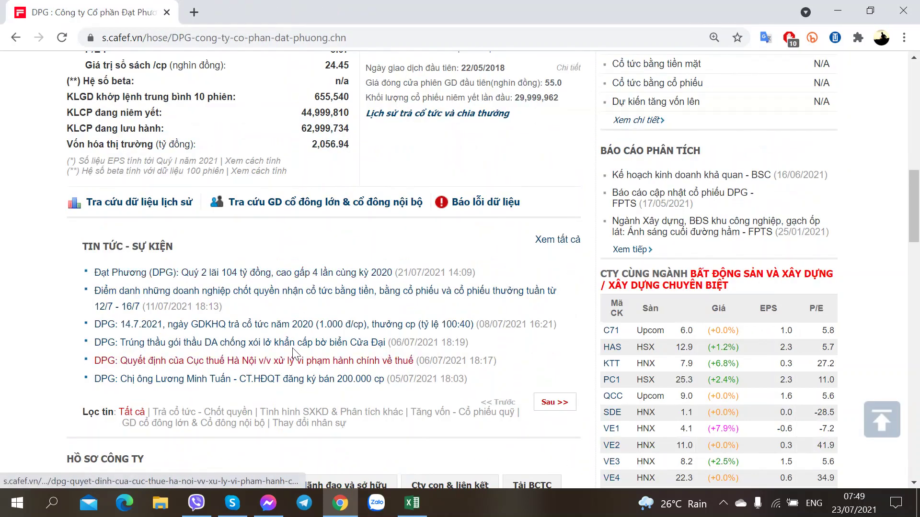
scroll(298, 369, "down", 3)
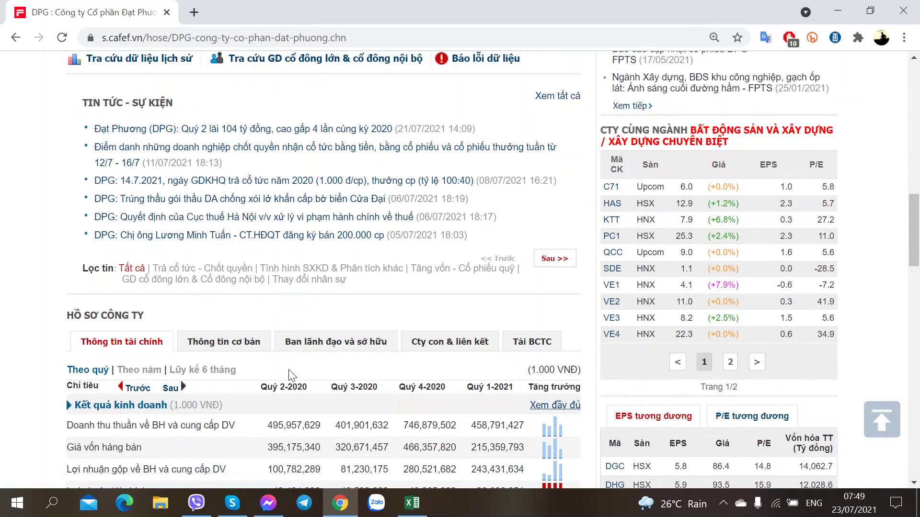
scroll(359, 422, "down", 4)
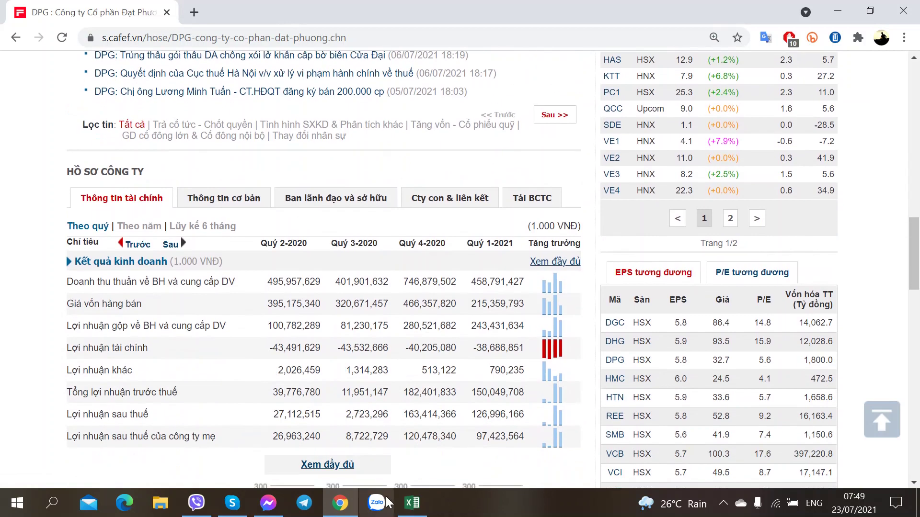
Switch to the DPG workbook in Excel and review the revenue, cost and gross profit breakdown by segment
left_click(412, 503)
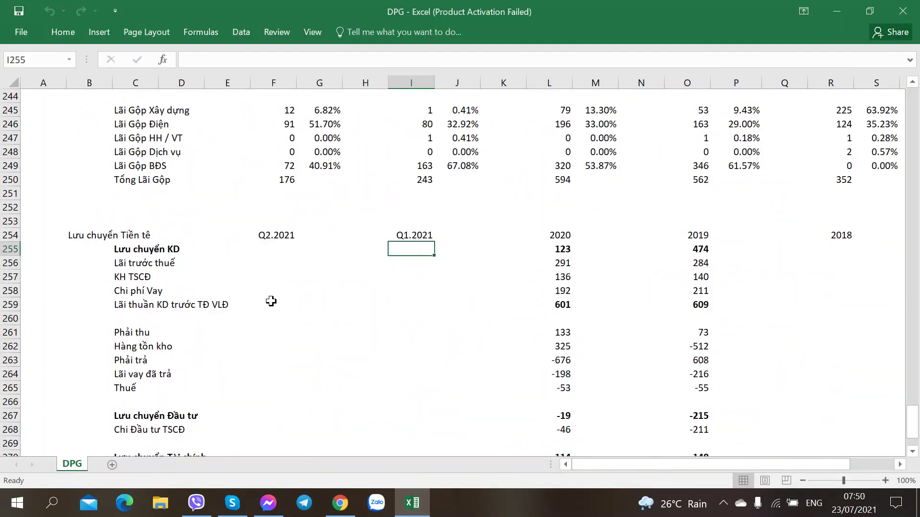
scroll(265, 298, "up", 2)
scroll(263, 295, "up", 4)
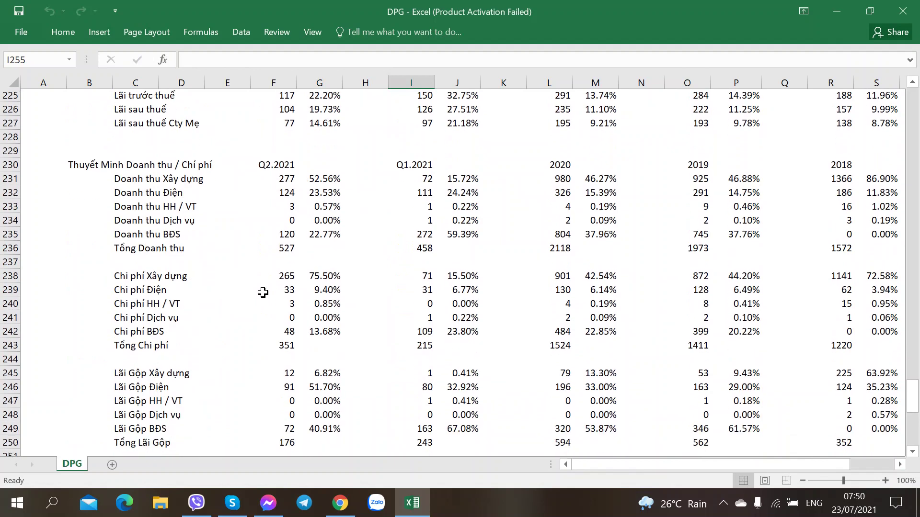
scroll(263, 293, "down", 1)
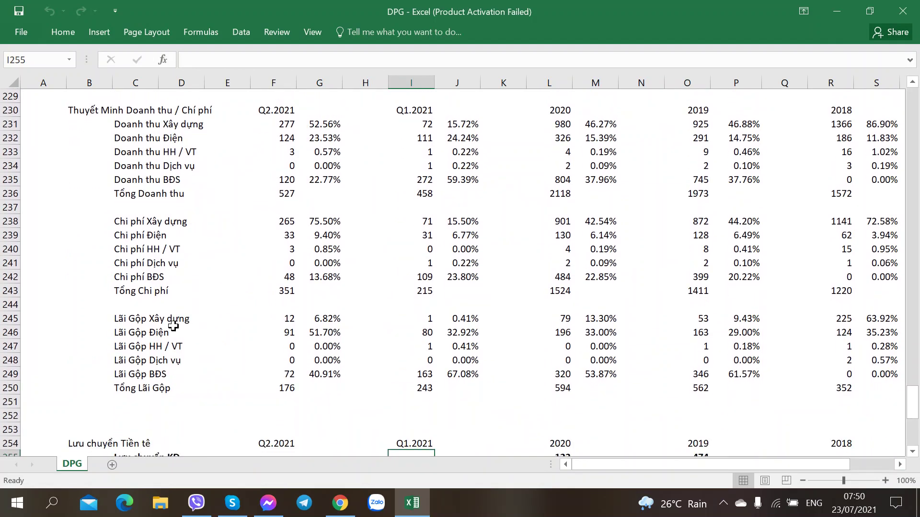
scroll(123, 323, "down", 2)
left_click(134, 264)
left_click(123, 321)
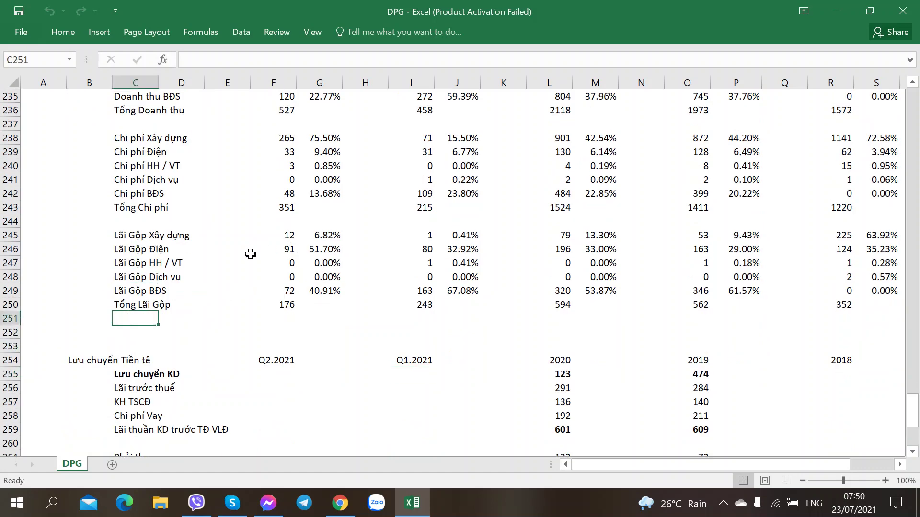
left_click(138, 250)
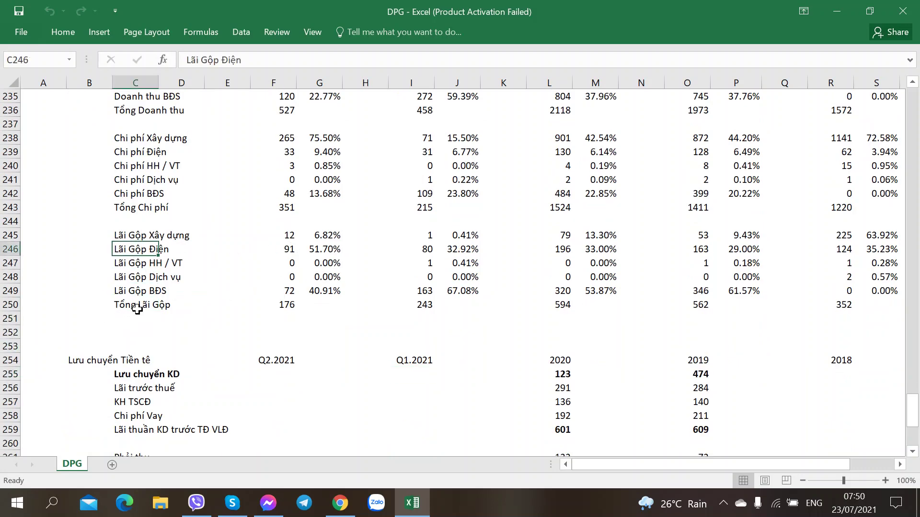
left_click(127, 319)
Insert six blank rows at row 252, between the gross profit block and the cash flow section
right_click(10, 331)
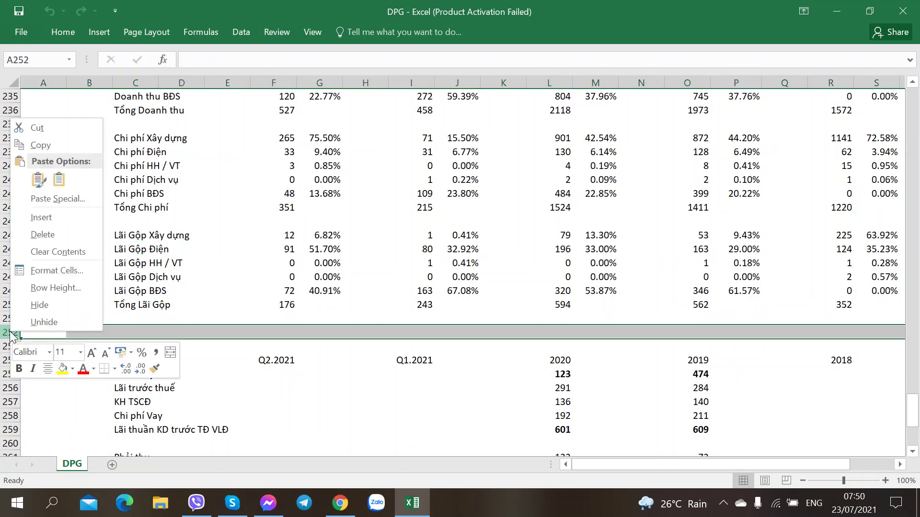
left_click(32, 211)
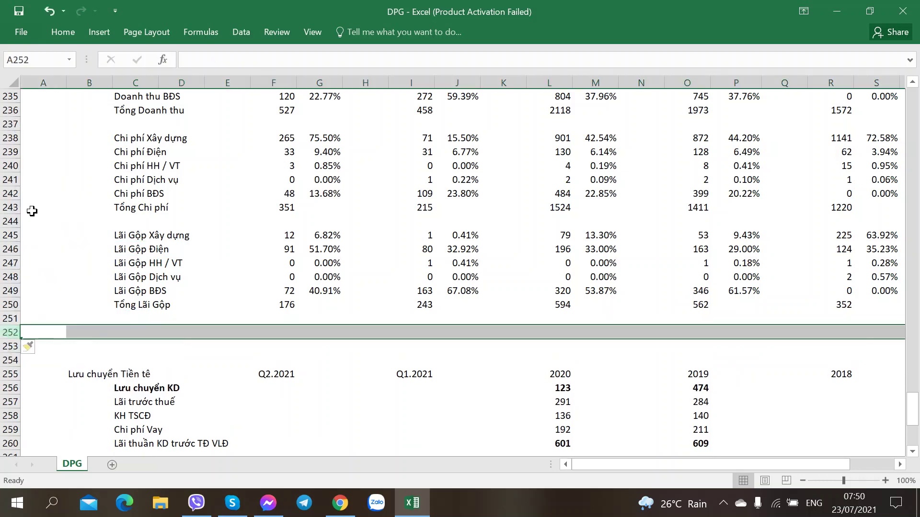
key("F4")
key("F4")
key("F4")
key("F4")
key("F4")
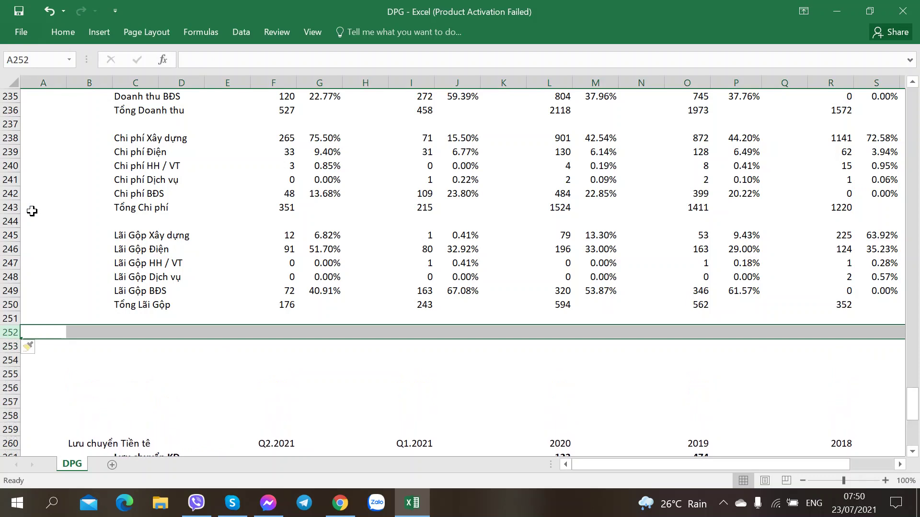
Copy the gross profit labels in C245:C250 to the blank rows starting at C252
left_click(165, 237)
left_click(154, 239)
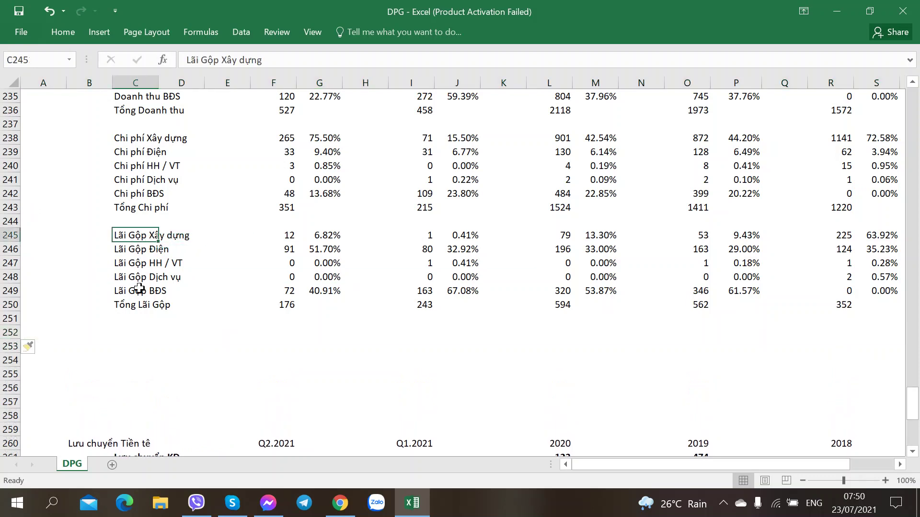
key("ctrl+c")
left_click(126, 334)
left_click(119, 239)
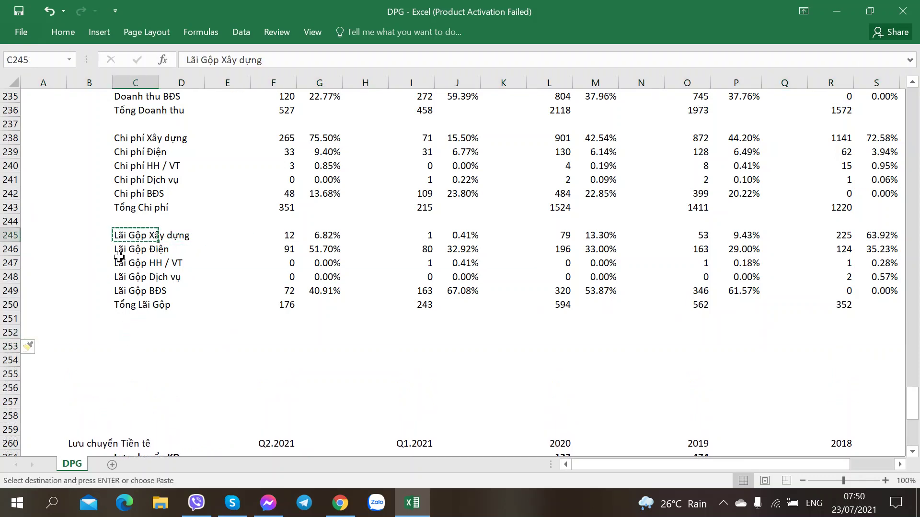
left_click(128, 299, "shift")
key("ctrl+c")
left_click(125, 334)
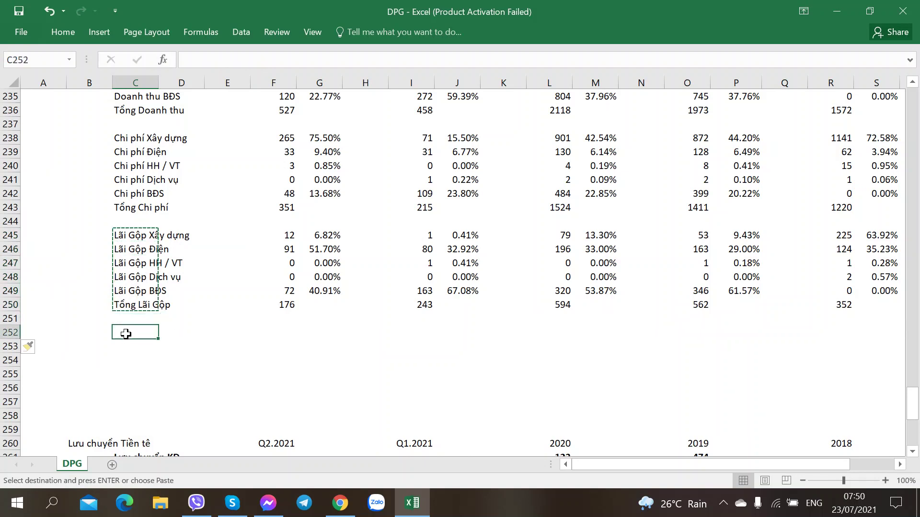
key("ctrl+v")
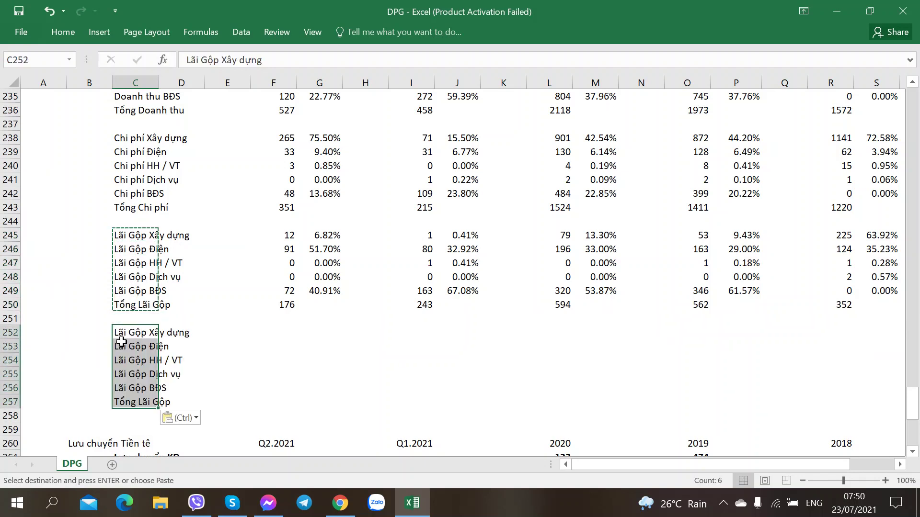
Replace every "Lãi" with "Biên" in the copied labels in C252:C257
left_click(127, 330)
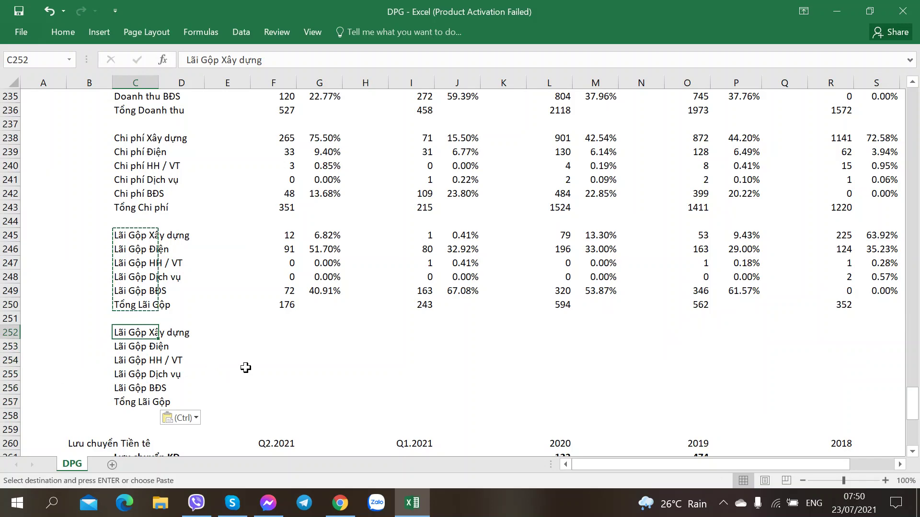
key("ctrl+shift+Down")
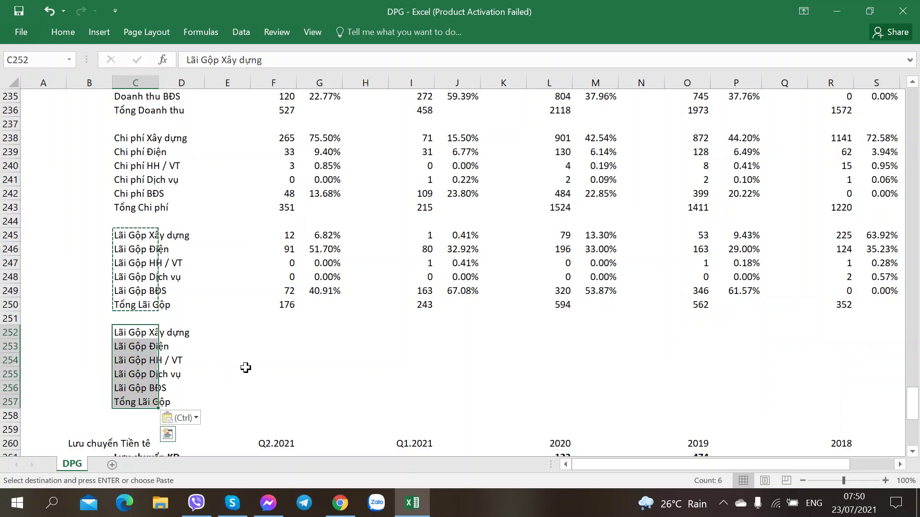
key("ctrl+h")
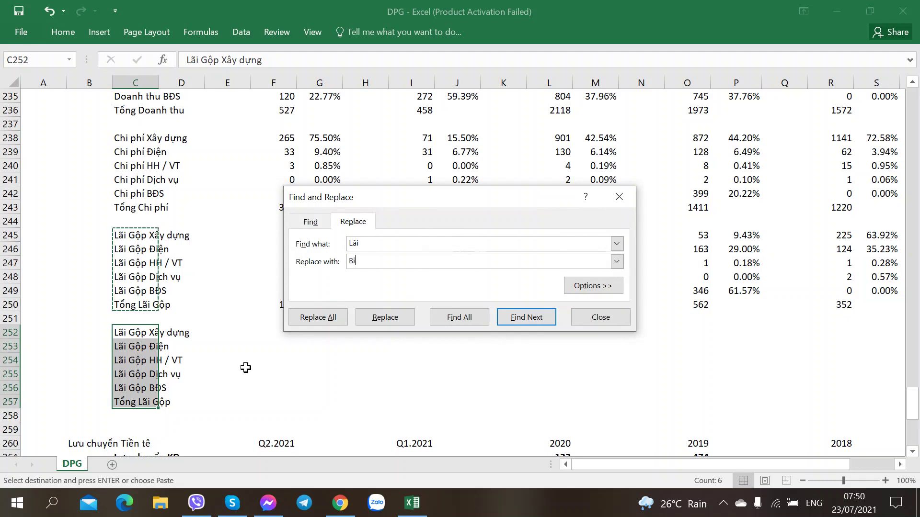
left_click(317, 319)
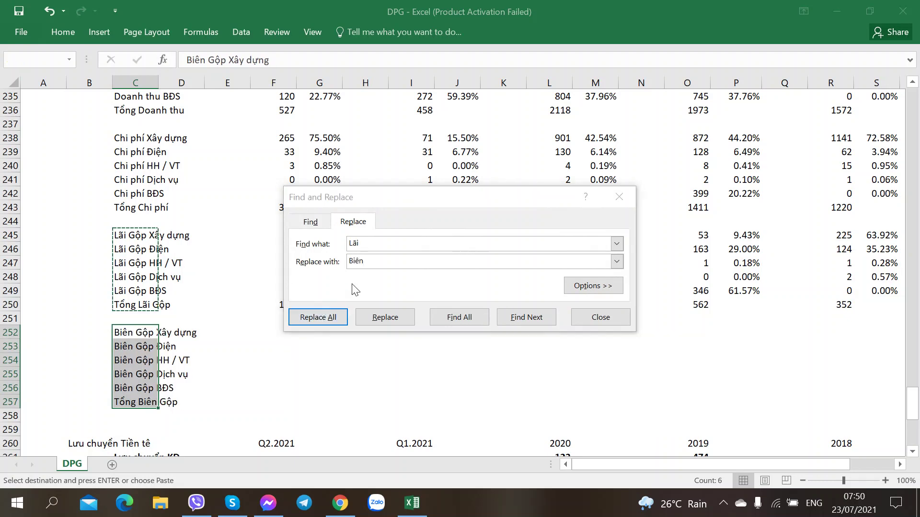
left_click(452, 290)
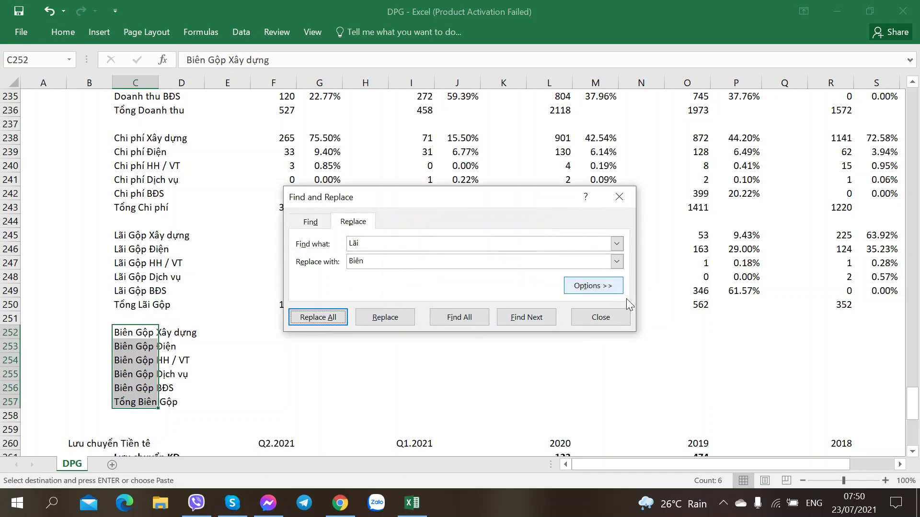
left_click(599, 317)
left_click(289, 363)
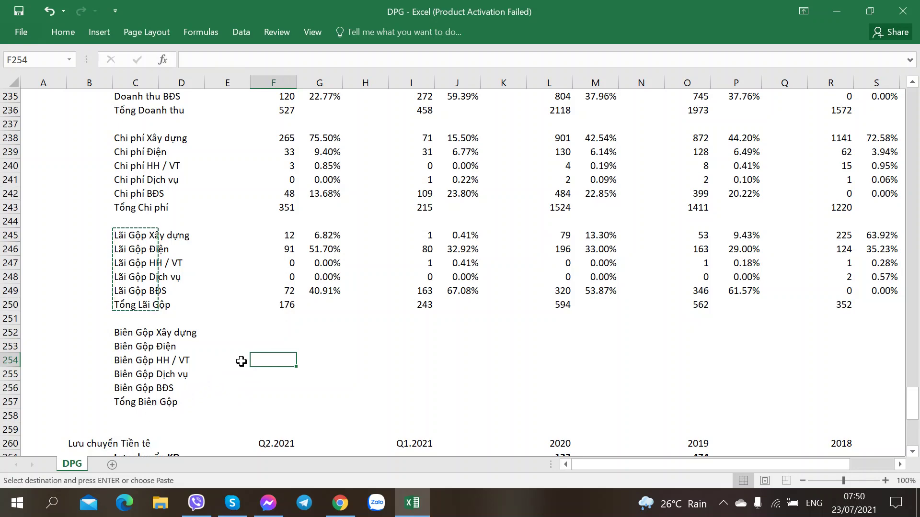
Try adding "Lãi" after "Biên" in the C252 label, and undo both that edit and the earlier label replacement
double_click(134, 332)
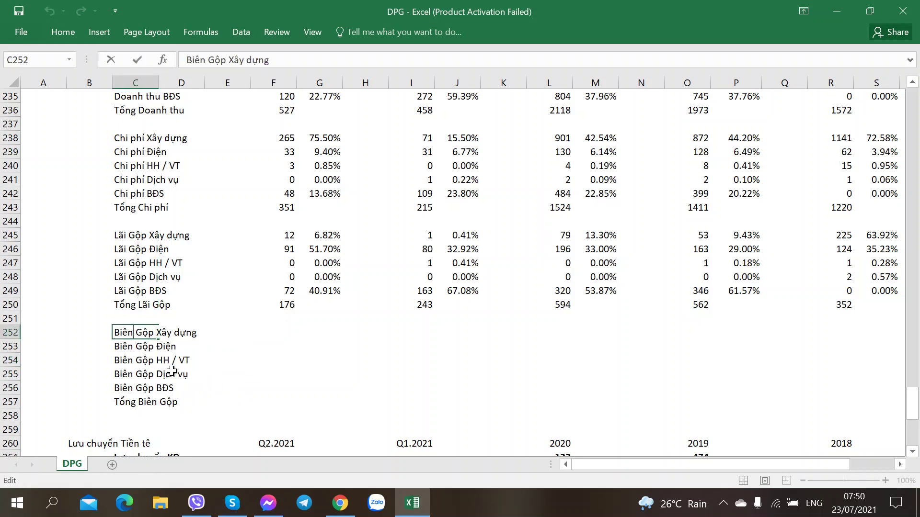
type("Lãi")
key("Return")
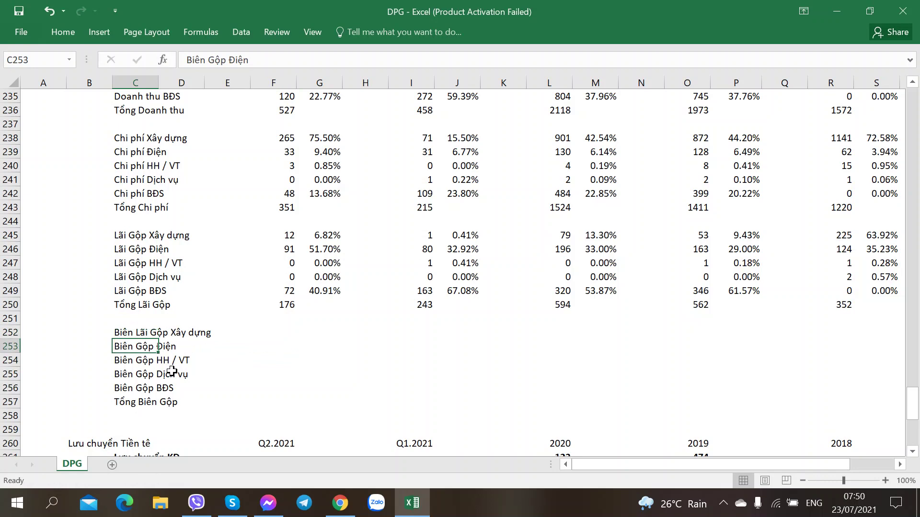
key("ctrl+z")
key("ctrl+z")
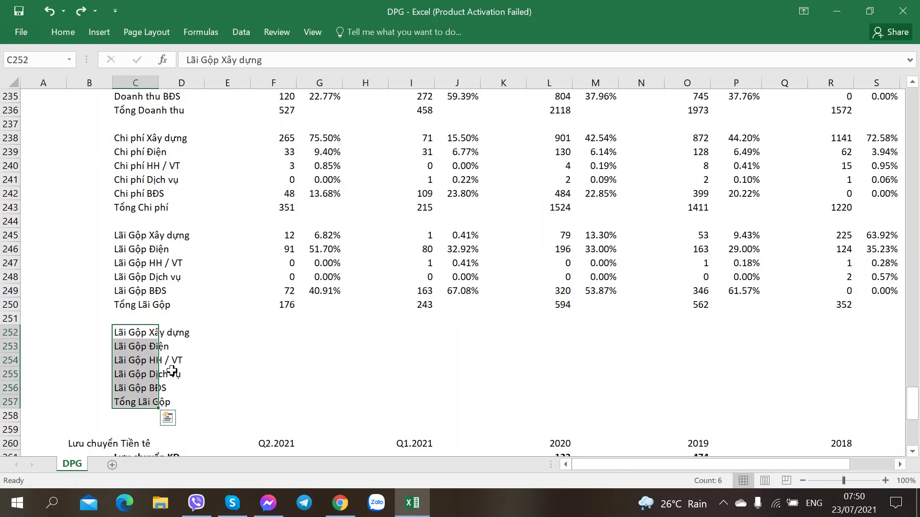
Replace every "Lãi" with "Biên Lãi" in C252:C257 and select the Q2.2021 cell F252
key("ctrl+h")
key("Tab")
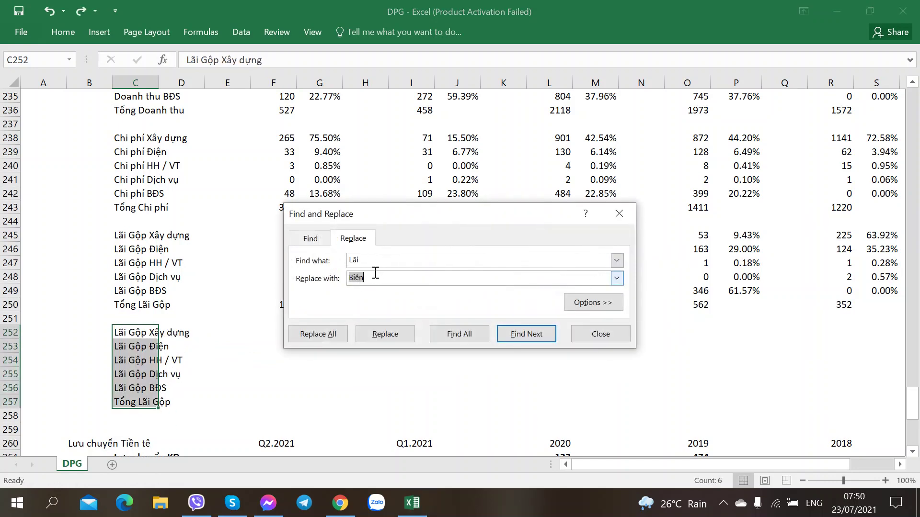
left_click(376, 275)
left_click(314, 333)
left_click(463, 294)
key("Escape")
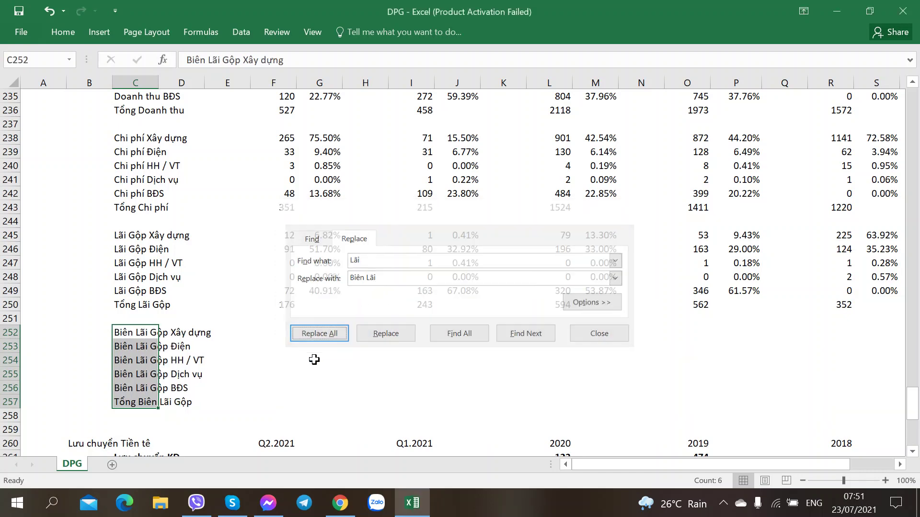
left_click(286, 363)
left_click(292, 333)
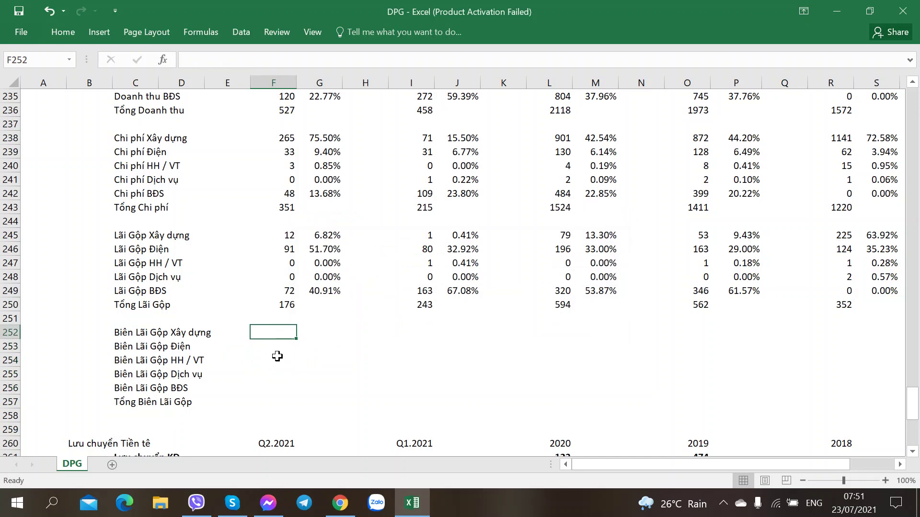
Enter the Q2.2021 construction gross margin formula =F245/F231 in F252
scroll(267, 312, "up", 2)
scroll(263, 315, "down", 1)
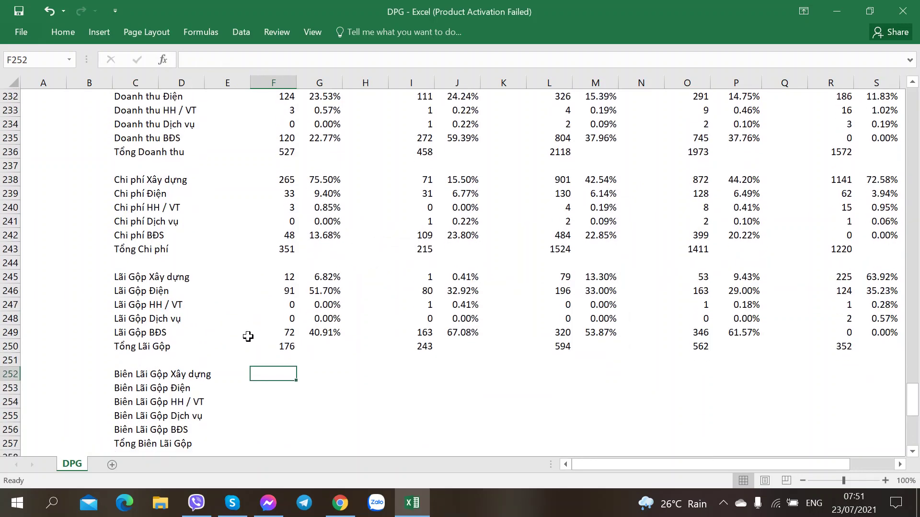
type("=")
key("Up")
key("Up")
key("Up")
key("Up")
key("Up")
key("Up")
key("Up")
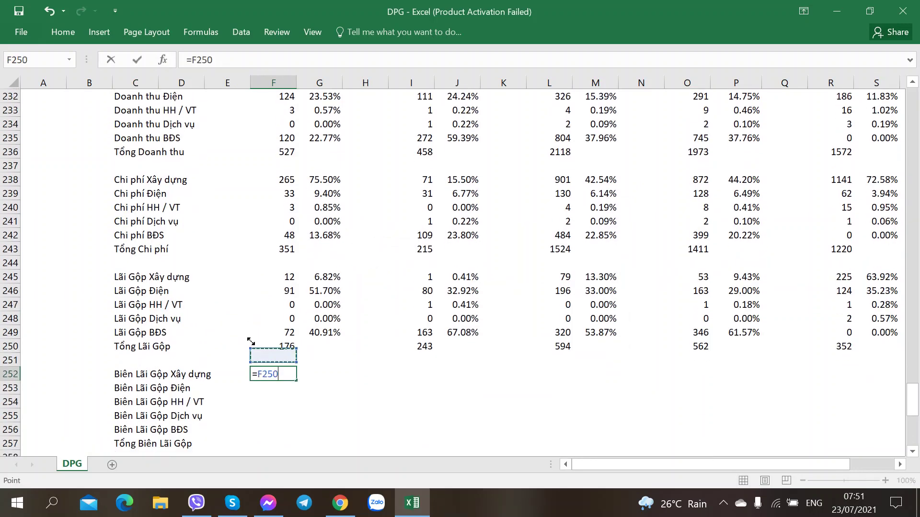
type("/")
key("Up")
key("Up")
key("Up")
key("Up")
key("Up")
key("Up")
key("Up")
key("Up")
key("Up")
key("Up")
key("Up")
key("Up")
key("Up")
key("Up")
key("Up")
key("Up")
key("Up")
key("Up")
key("Up")
key("Up")
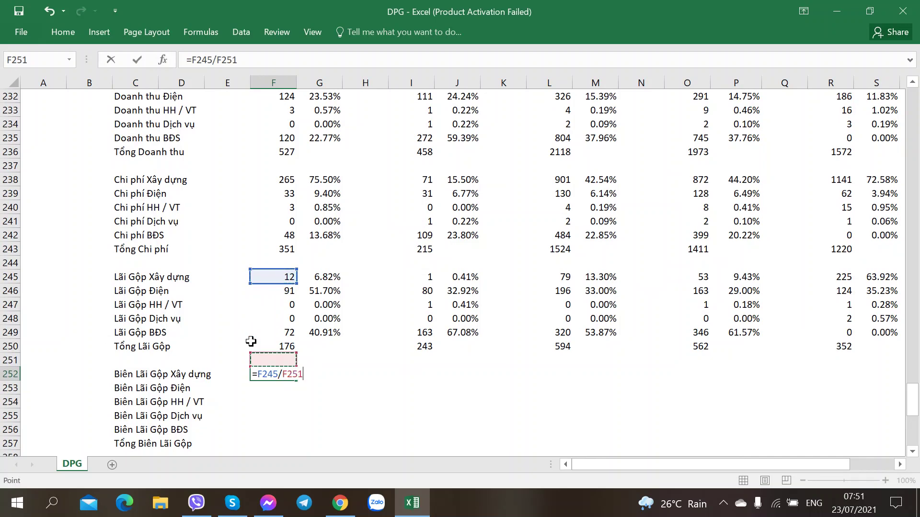
key("Down")
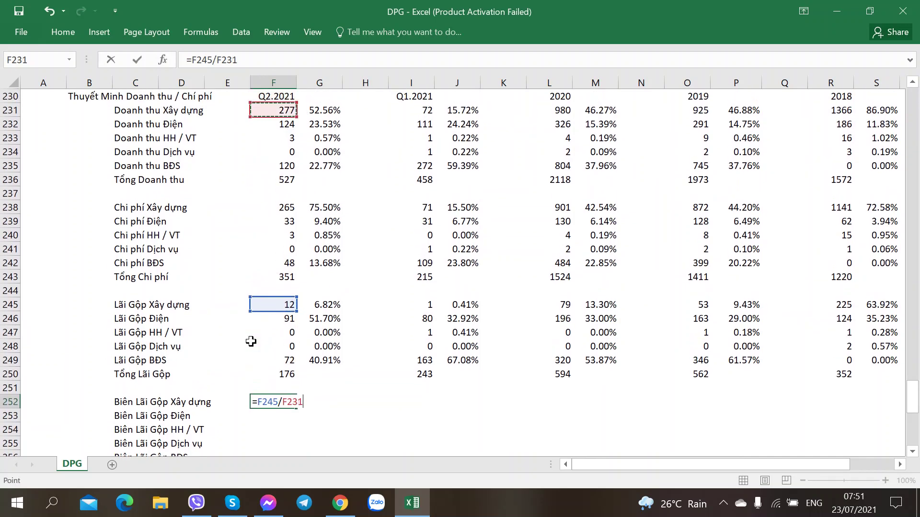
key("Return")
Format F252 as a percentage with two decimal places
key("Up")
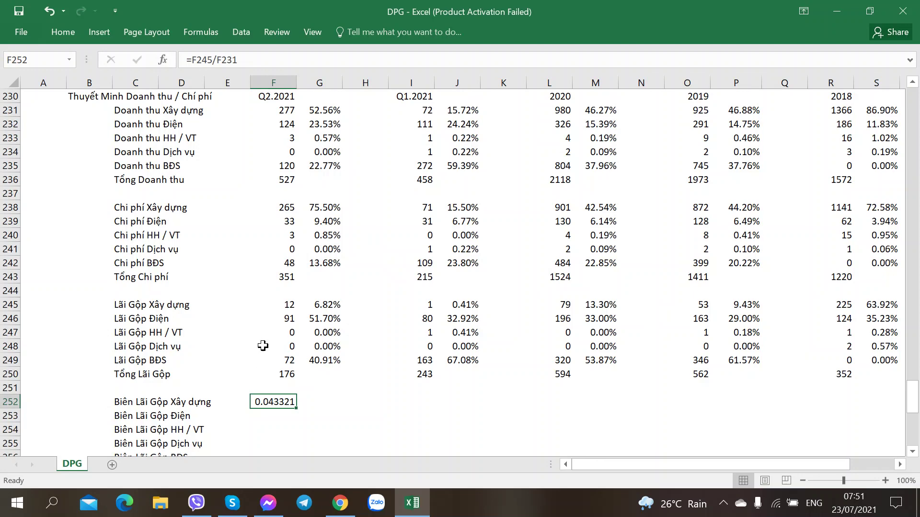
key("ctrl+1")
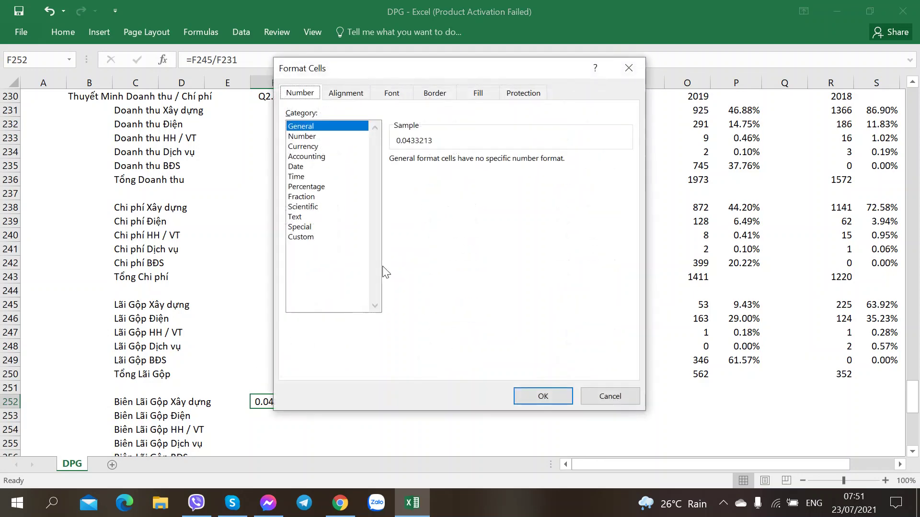
left_click(326, 138)
left_click(321, 188)
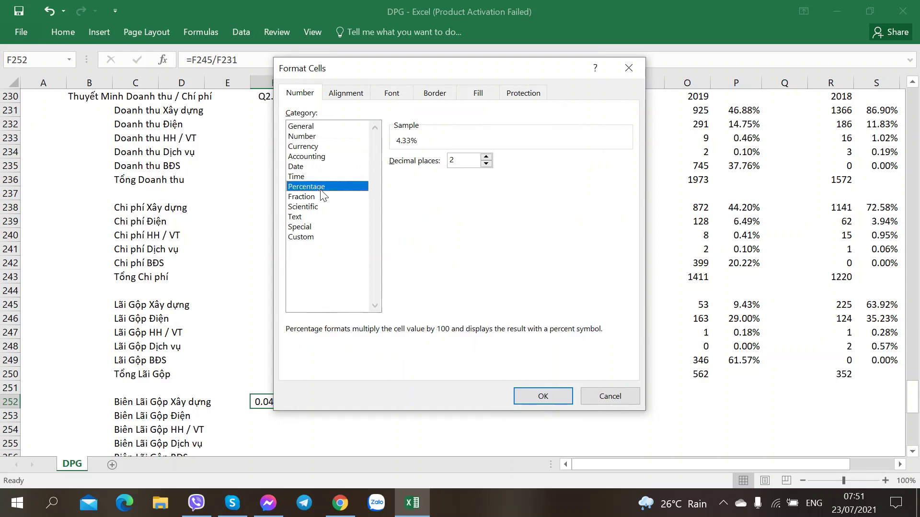
left_click(532, 396)
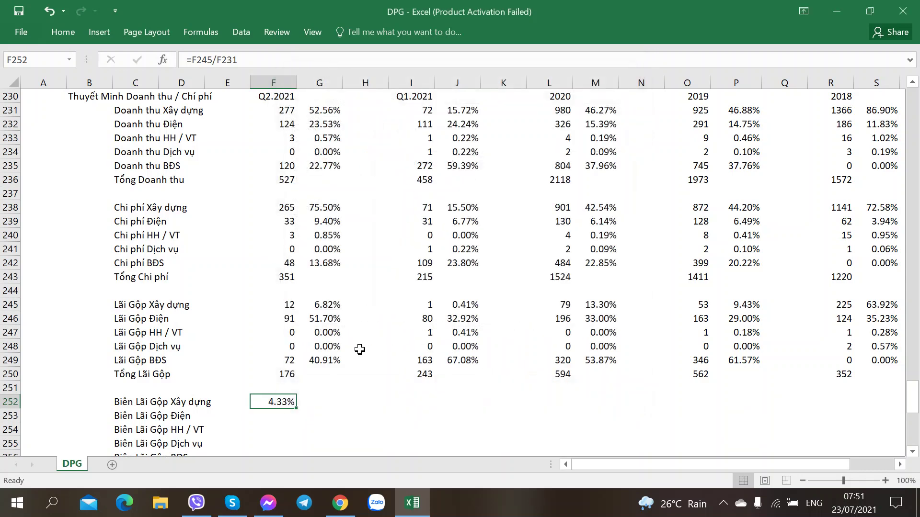
Copy the F252 margin formula to each of the segment rows F253 through F256
scroll(342, 350, "down", 1)
key("ctrl+c")
key("Down")
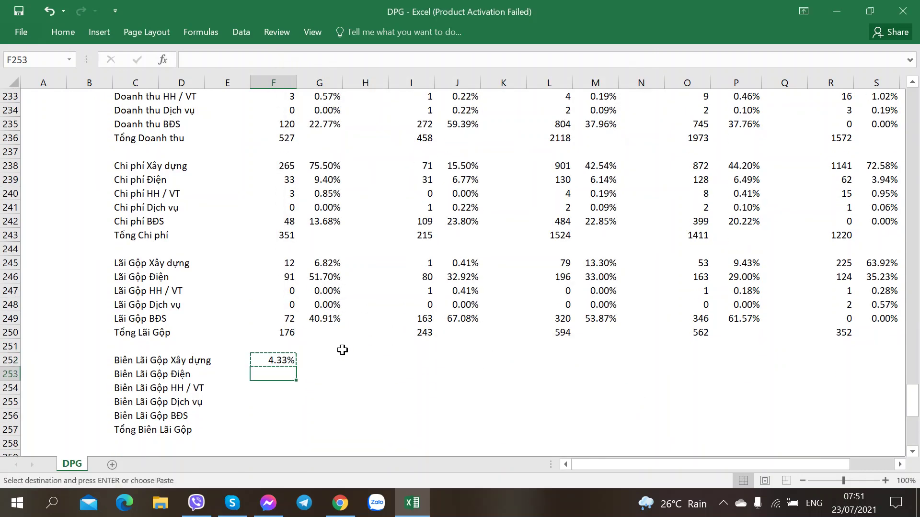
key("ctrl+v")
key("Down")
key("ctrl+v")
key("Down")
key("ctrl+v")
key("Down")
key("ctrl+v")
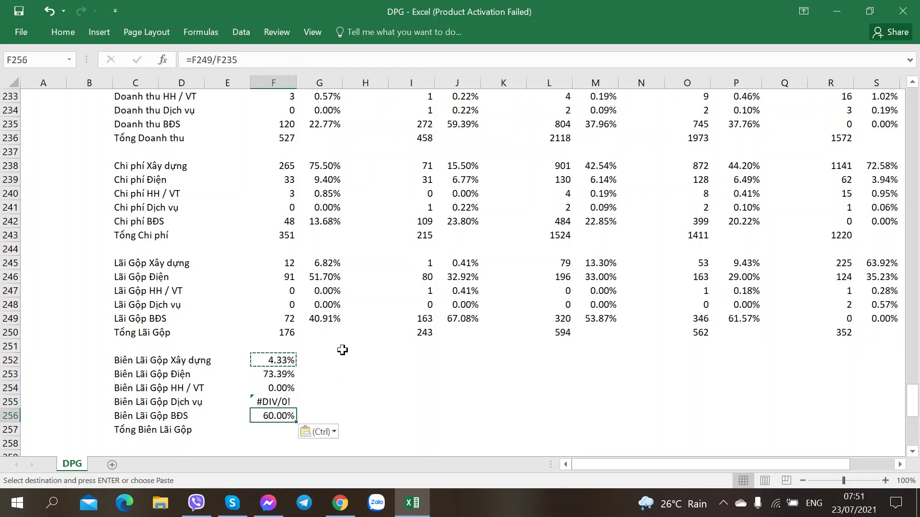
Clear the Q2.2021 "Biên Lãi Gộp Dịch vụ" margin in F255
key("Down")
key("Up")
key("Up")
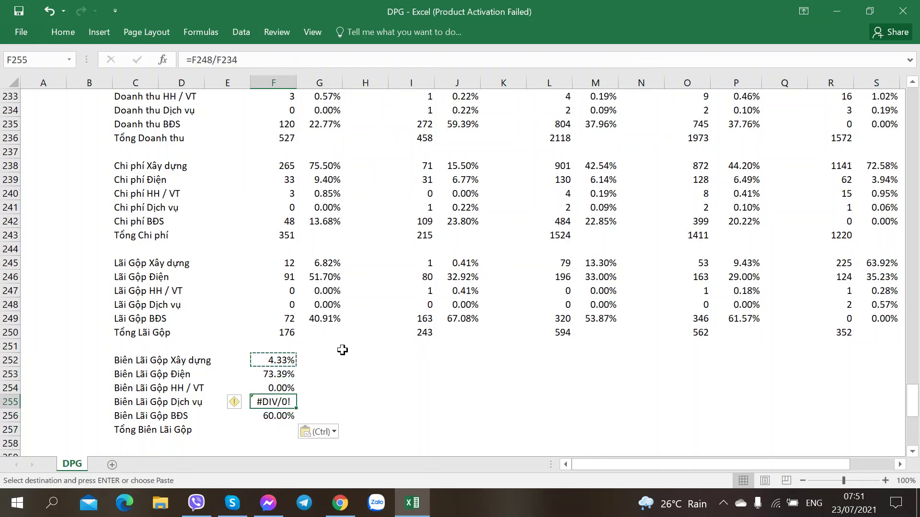
key("Delete")
Copy the F256 margin formula to the "Tổng Biên Lãi Gộp" row in F257
key("Down")
key("ctrl+c")
key("Down")
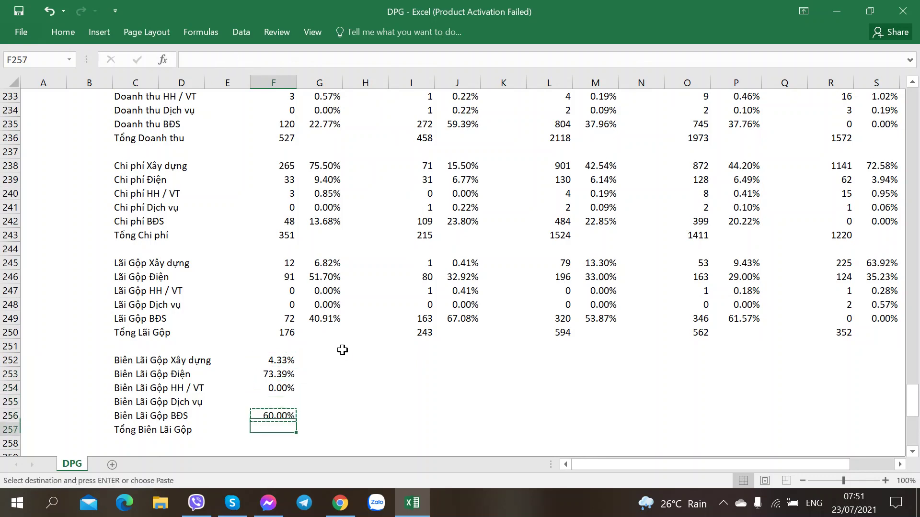
key("ctrl+v")
key("Down")
Review the Q2.2021 gross margins in F253:F257, comparing the electricity and real estate segments
key("Up")
key("Up")
key("Right")
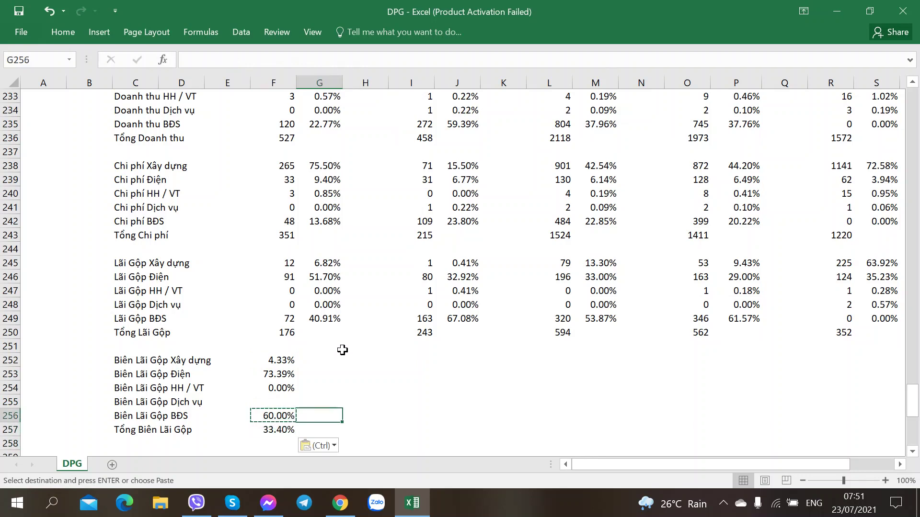
key("Left")
key("Down")
key("Up")
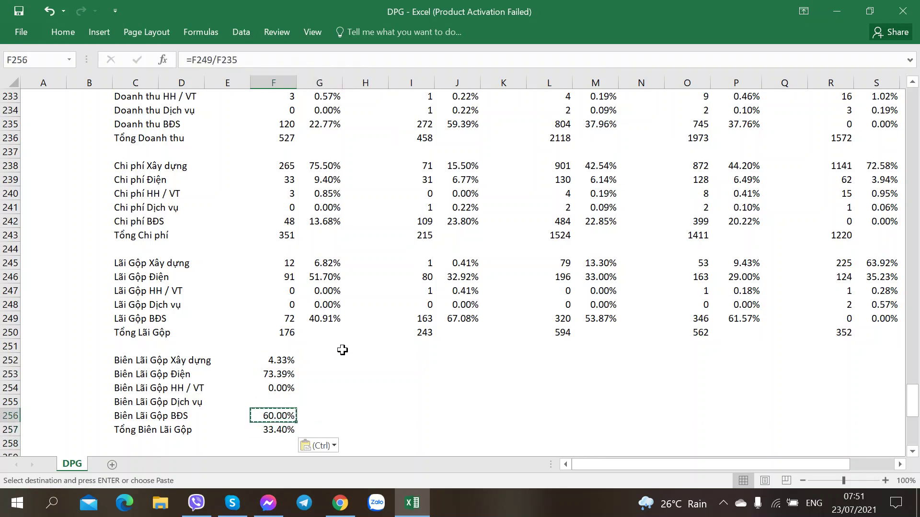
key("Up")
key("Up")
key("Up")
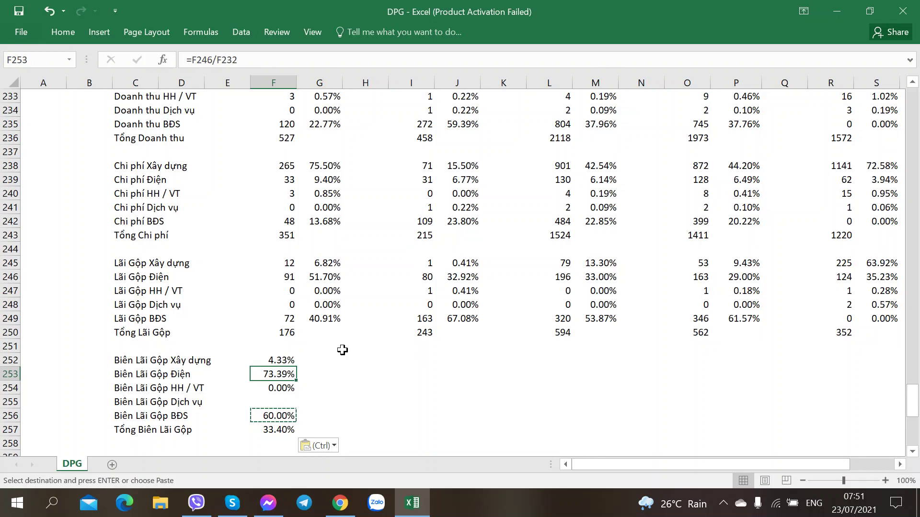
key("Down")
key("Down")
key("Down")
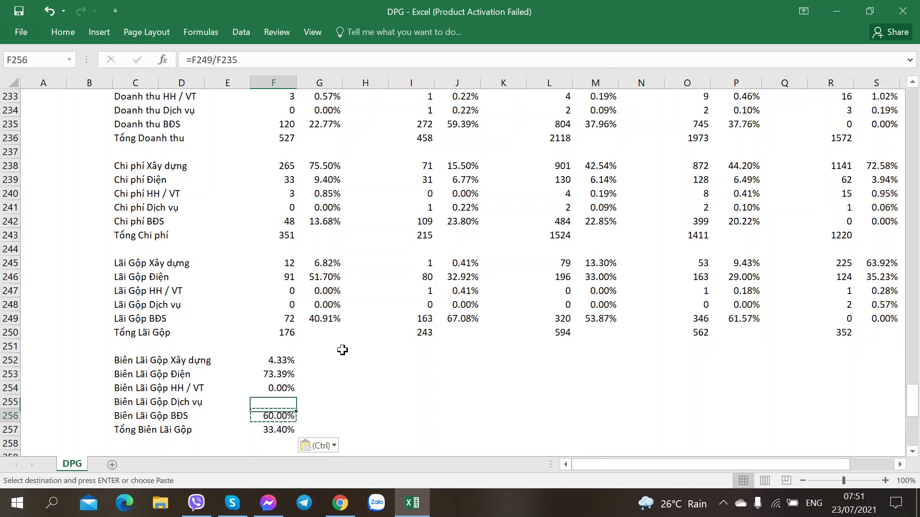
key("Right")
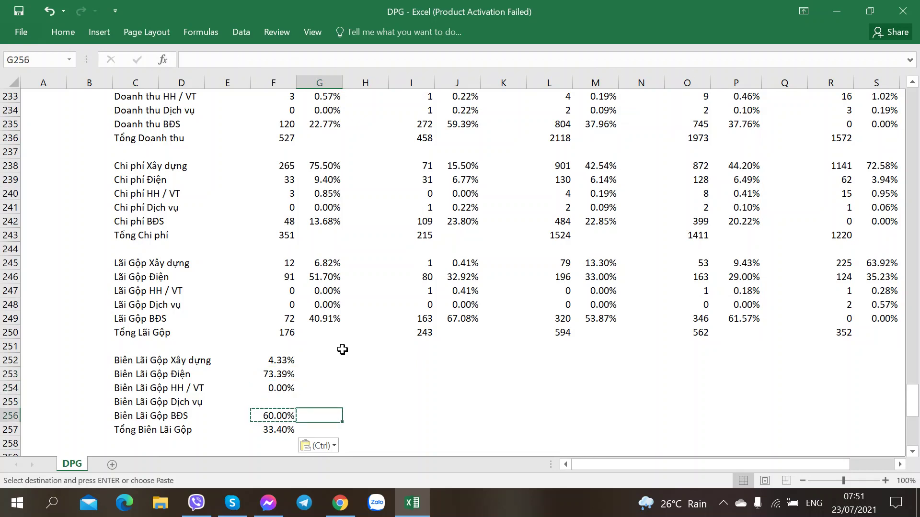
Copy the Q2.2021 margin formulas in F252:F257 to the Q1.2021 column starting at I252
left_click(262, 362)
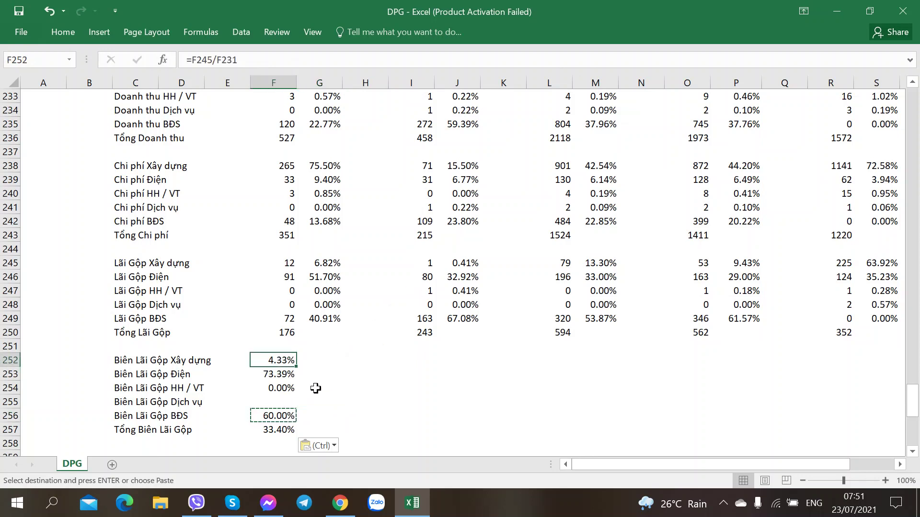
key("shift+Down")
key("shift+Down")
key("shift+Down")
key("shift+Down")
key("shift+Down")
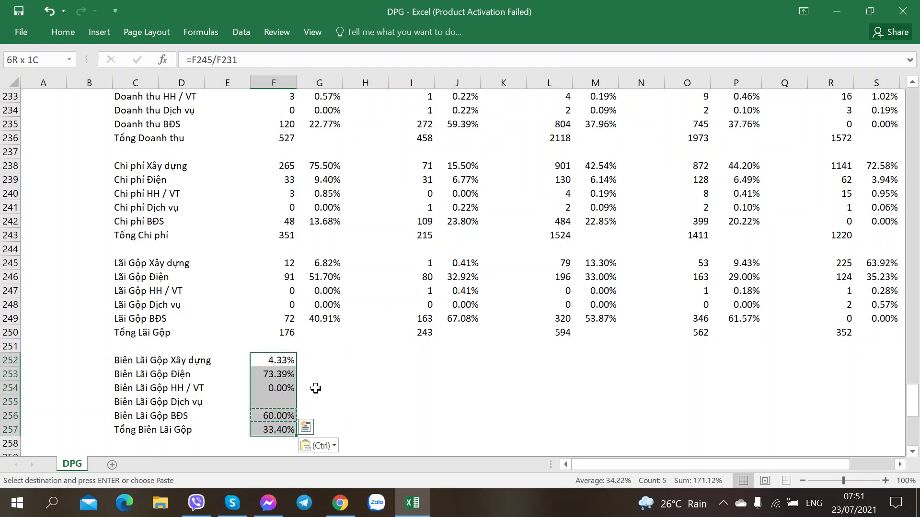
key("ctrl+c")
key("Right")
key("Right")
key("Right")
key("ctrl+v")
key("Down")
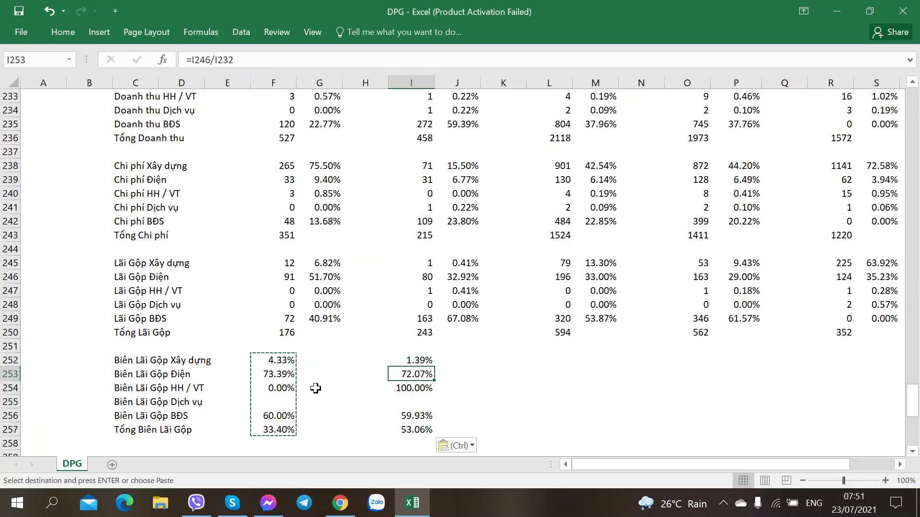
Clear the "Biên Lãi Gộp HH / VT" margins for both quarters in F254:I254
scroll(316, 388, "up", 4)
scroll(318, 363, "down", 4)
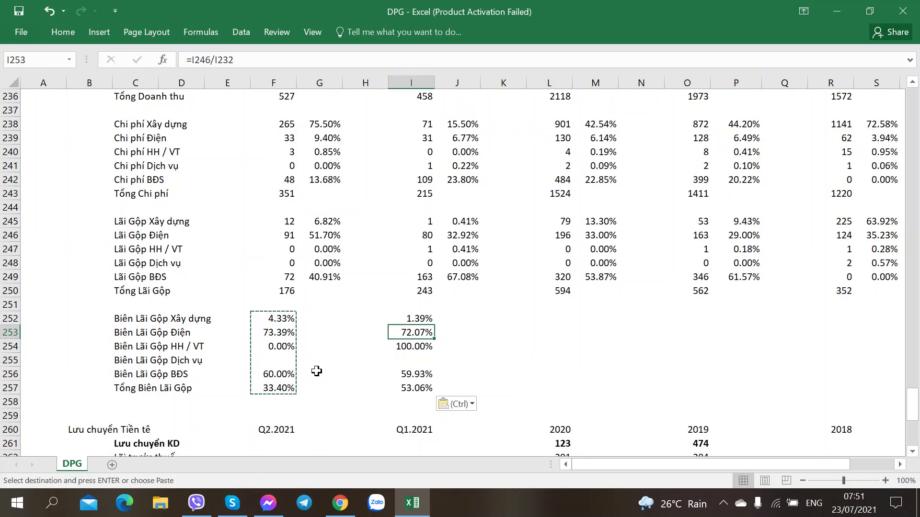
scroll(316, 372, "up", 1)
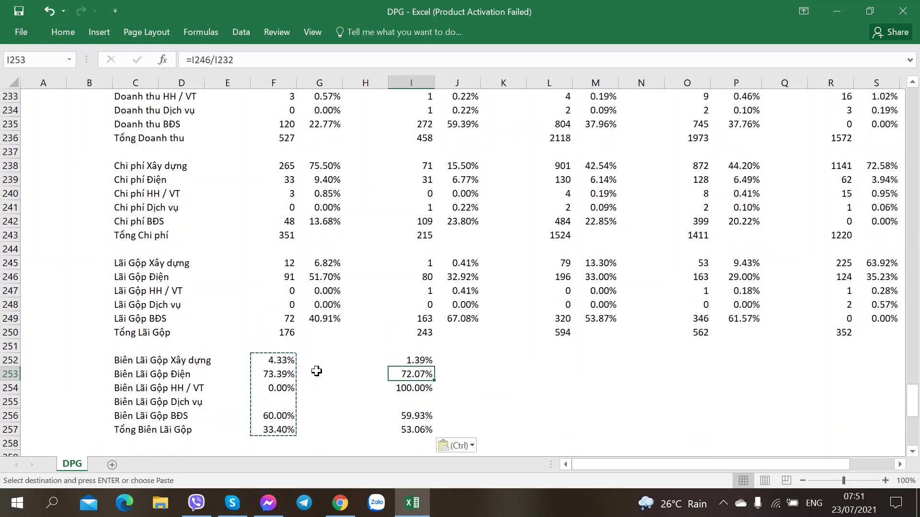
scroll(317, 372, "down", 1)
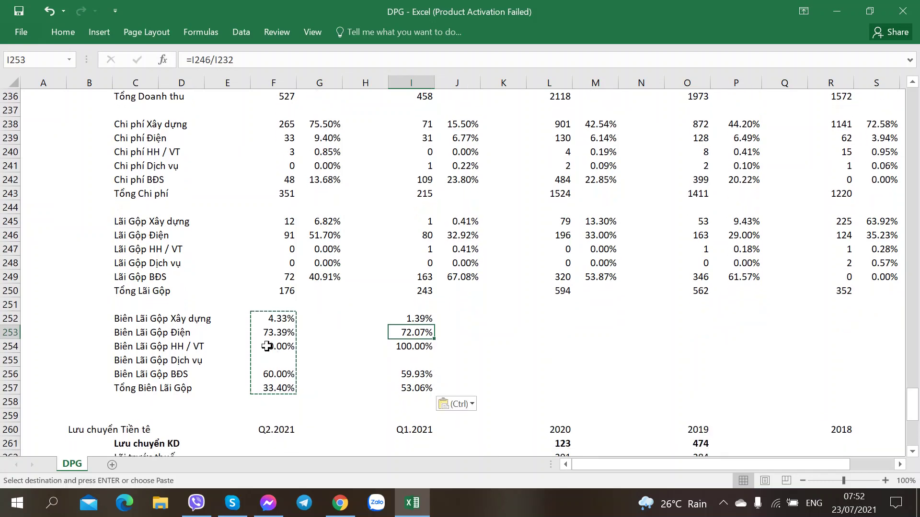
left_click_drag(267, 346, 428, 346)
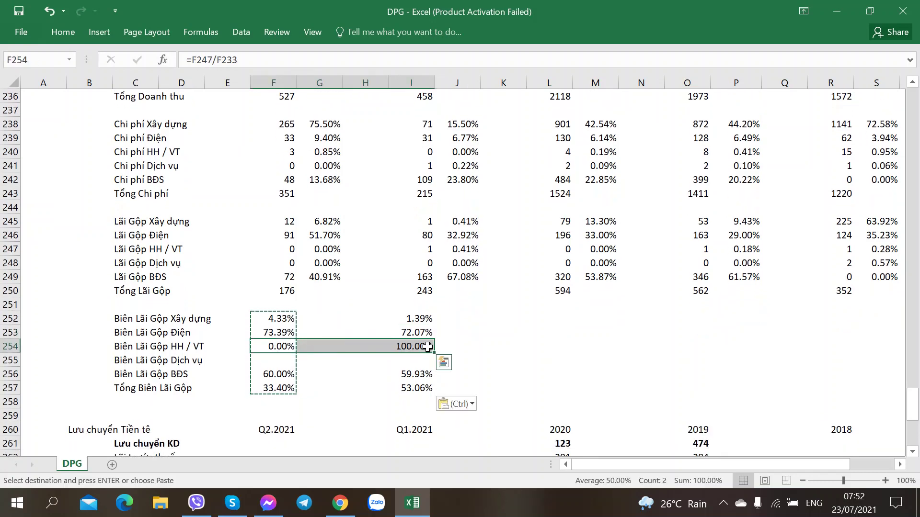
key("Delete")
left_click(527, 360)
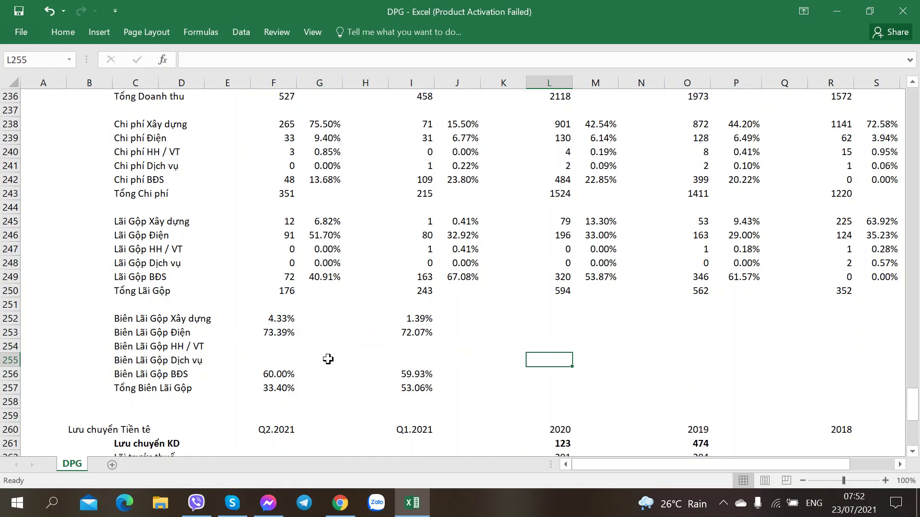
Copy the Q1.2021 margin formulas in I252:I257 to the 2020 column starting at L252
left_click(283, 320)
left_click(377, 320)
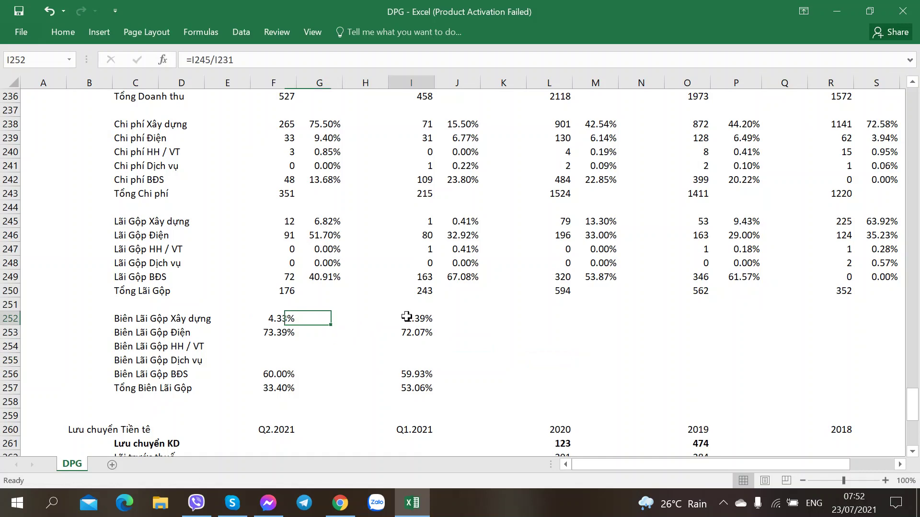
scroll(285, 356, "up", 2)
scroll(286, 356, "down", 2)
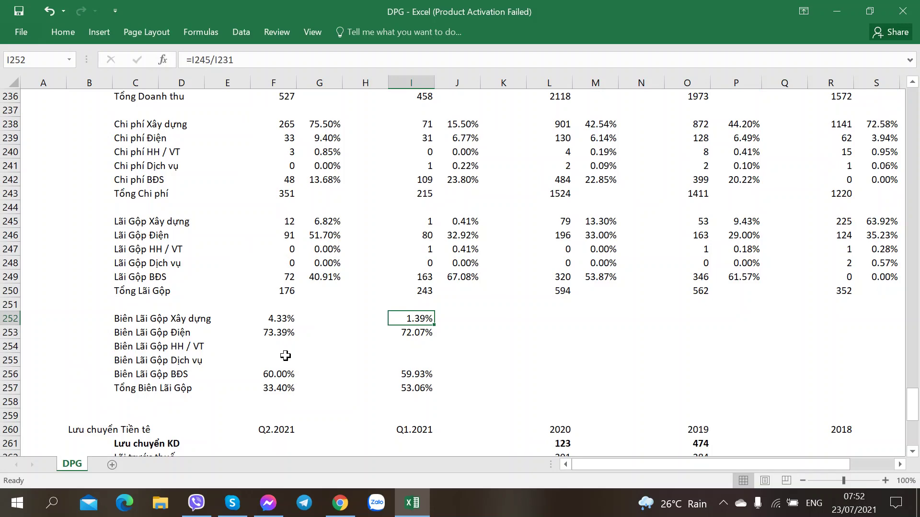
scroll(455, 288, "up", 3)
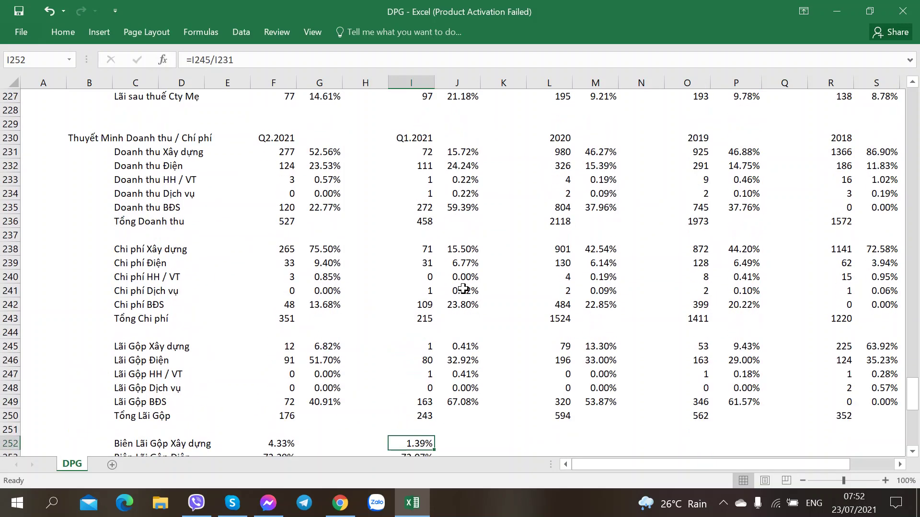
scroll(446, 286, "down", 3)
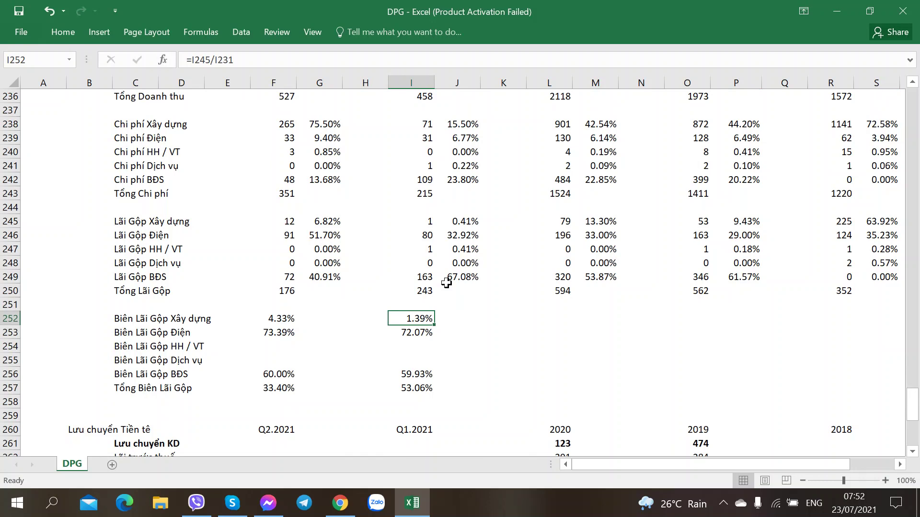
key("shift+Down")
key("shift+Down")
key("shift+Down")
key("shift+Down")
key("shift+Down")
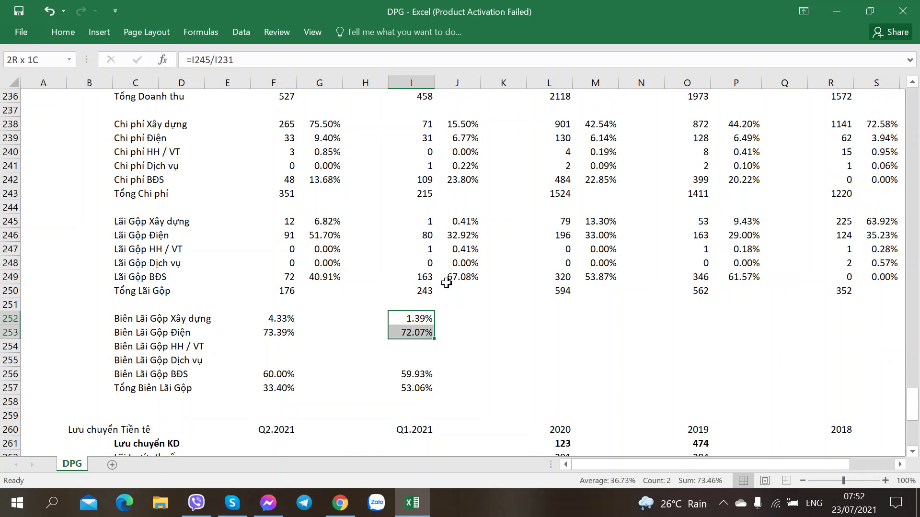
key("ctrl+c")
key("Right")
key("Right")
key("Right")
key("ctrl+v")
key("Right")
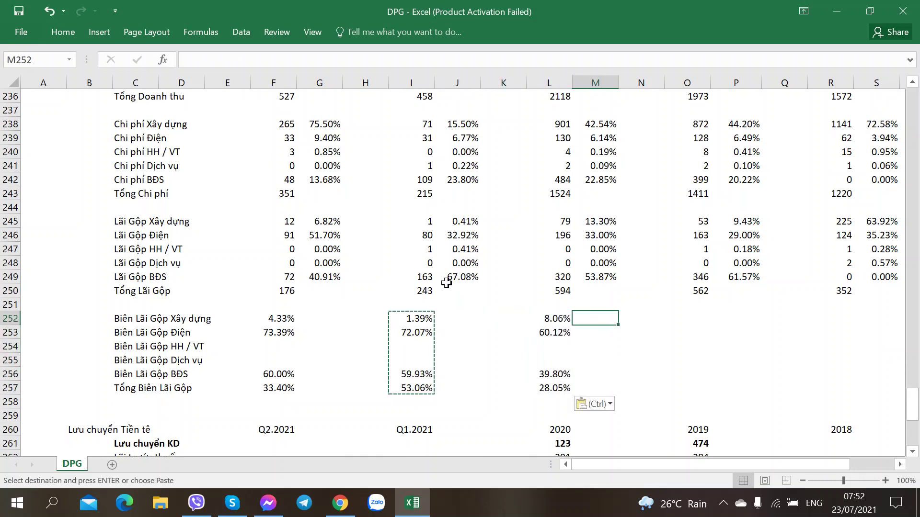
Examine the 2020 construction, electricity and real estate gross margins in column L alongside the quarterly figures
scroll(498, 283, "up", 3)
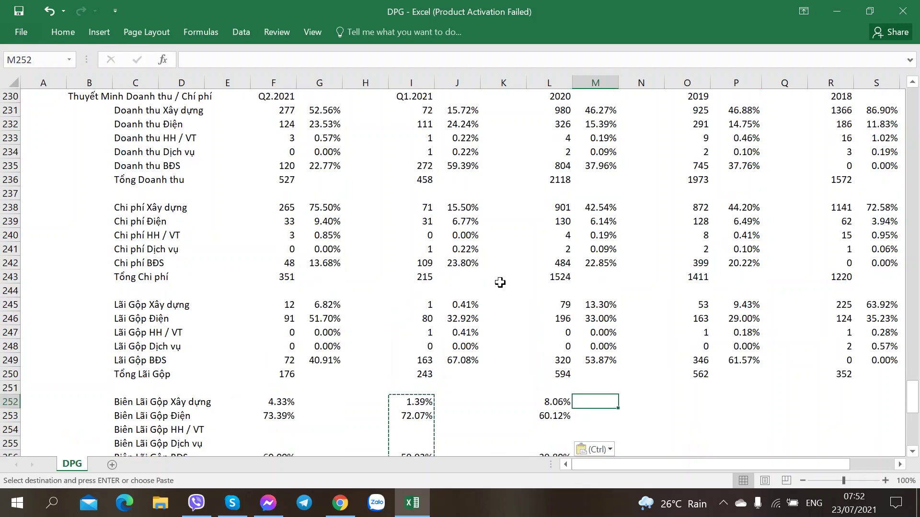
scroll(499, 283, "down", 4)
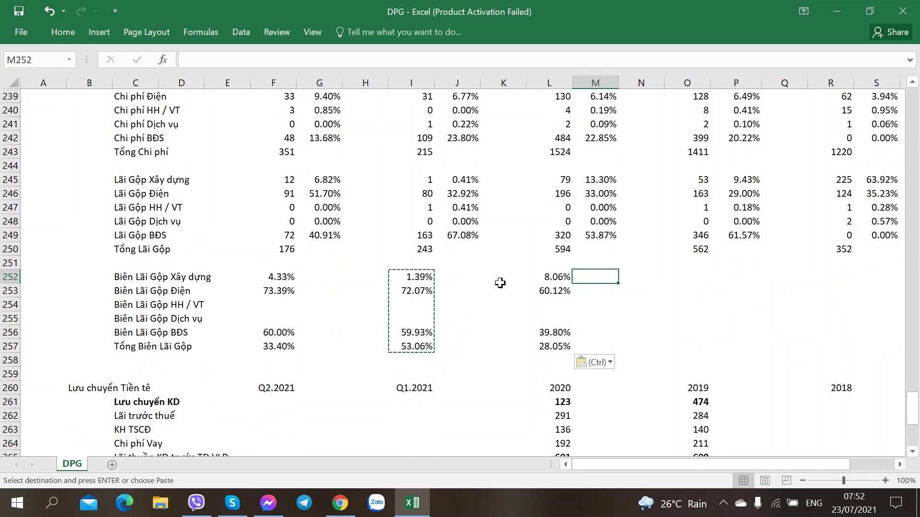
left_click(549, 279)
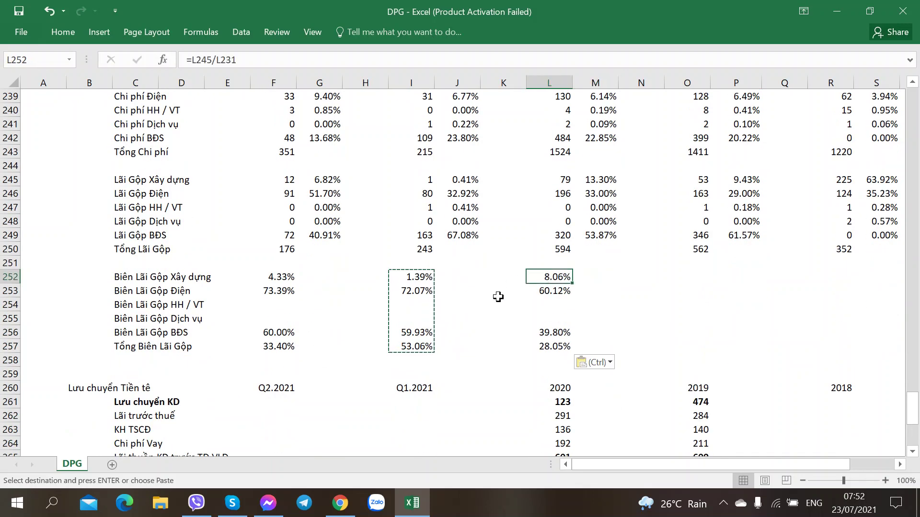
left_click(539, 293)
left_click(536, 337)
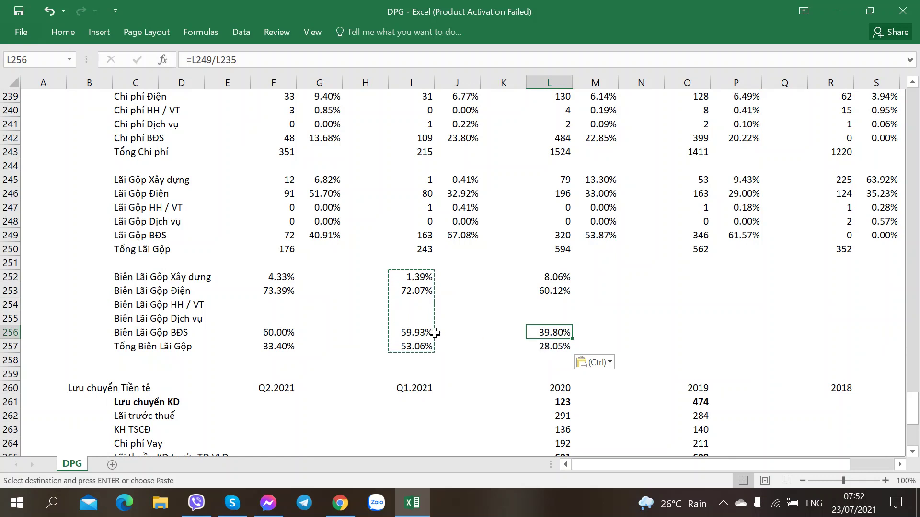
Copy the 2020 gross margin formulas in L252:L257 to the 2019 column starting at O252
left_click(280, 331)
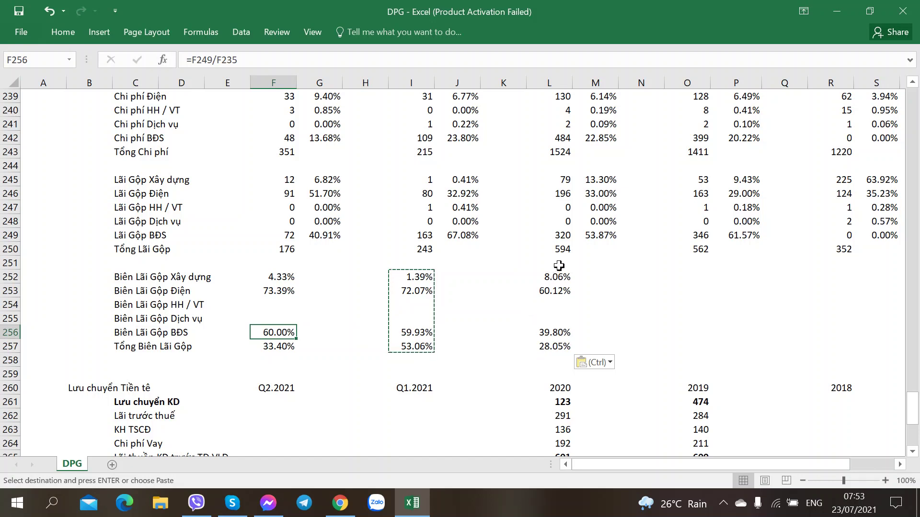
left_click_drag(553, 274, 564, 335)
key("ctrl+c")
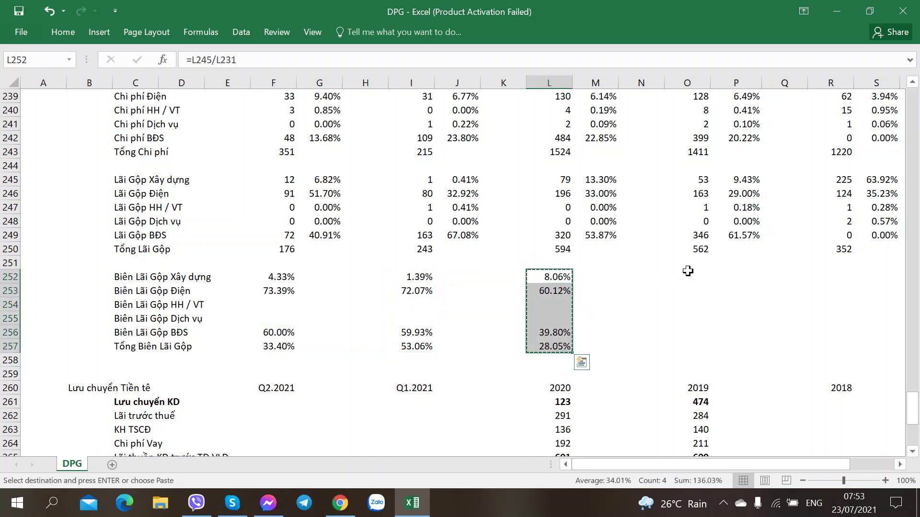
left_click(692, 276)
key("ctrl+v")
left_click(621, 311)
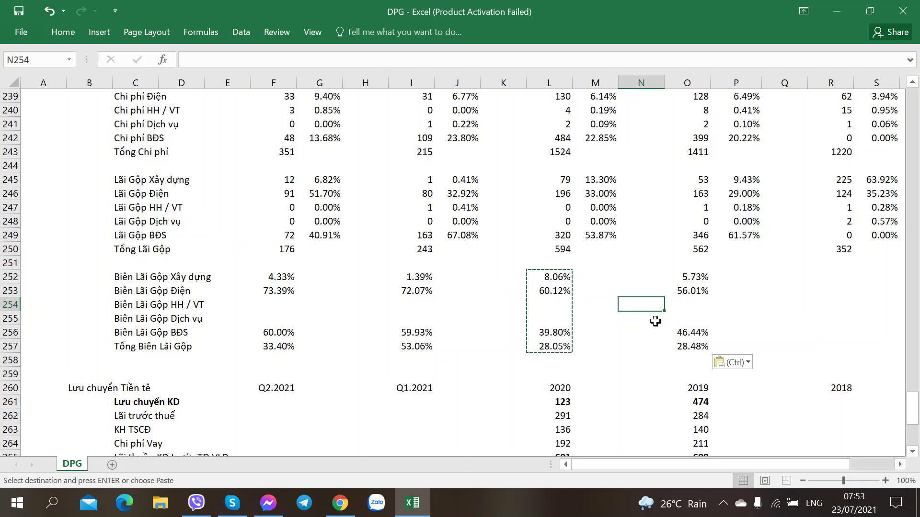
left_click(688, 332)
Copy the 2019 gross margin formulas in O252:O257 to the 2018 column starting at R252
left_click(673, 277)
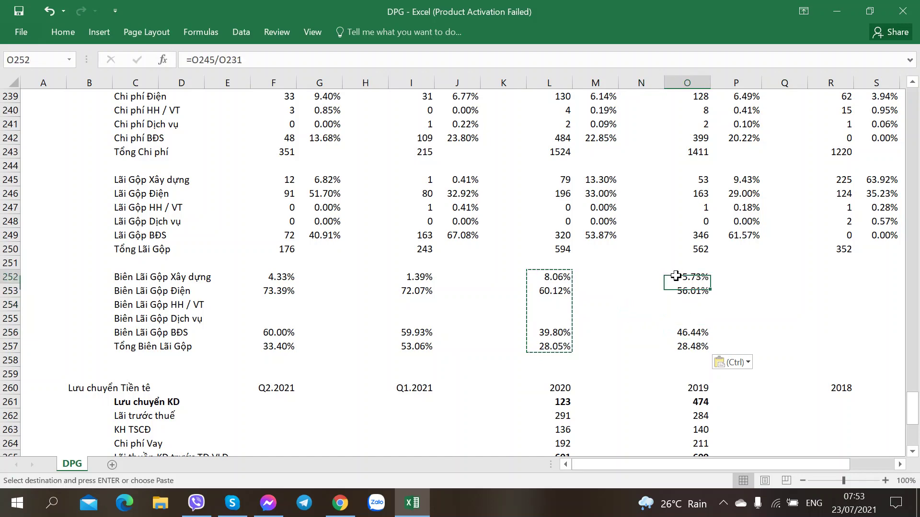
key("shift+Down")
key("shift+Down")
key("shift+Down")
key("shift+Down")
key("shift+Down")
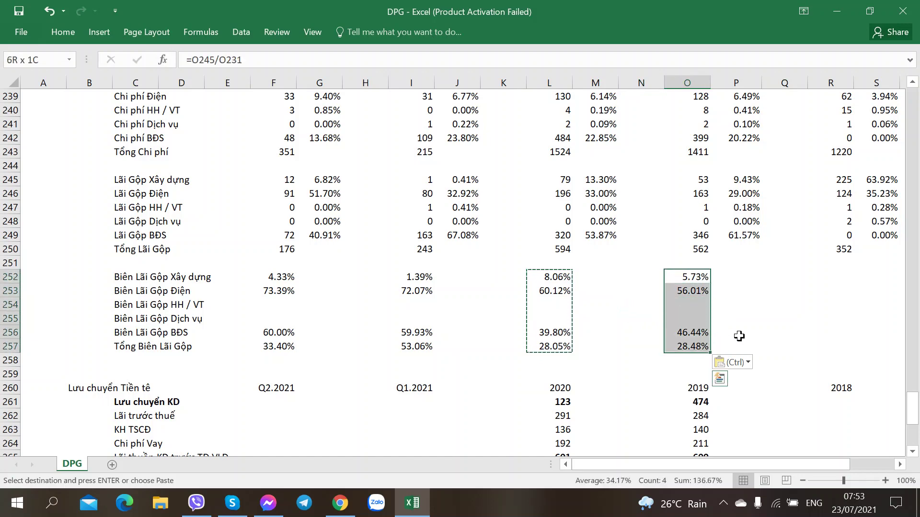
key("ctrl+c")
key("Right")
key("Right")
key("Right")
key("ctrl+v")
scroll(739, 336, "right", 3)
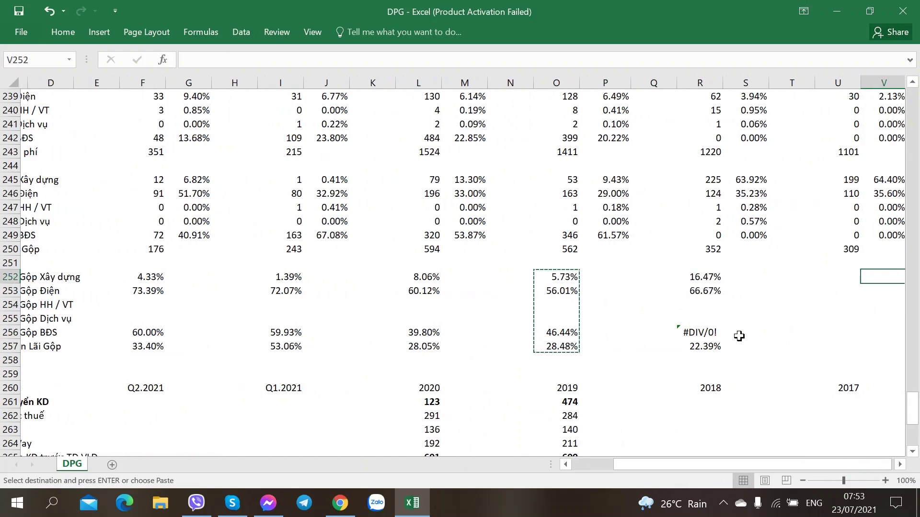
Clear the 2018 "Biên Lãi Gộp BĐS" margin in R256
key("Down")
key("Down")
key("Down")
key("Down")
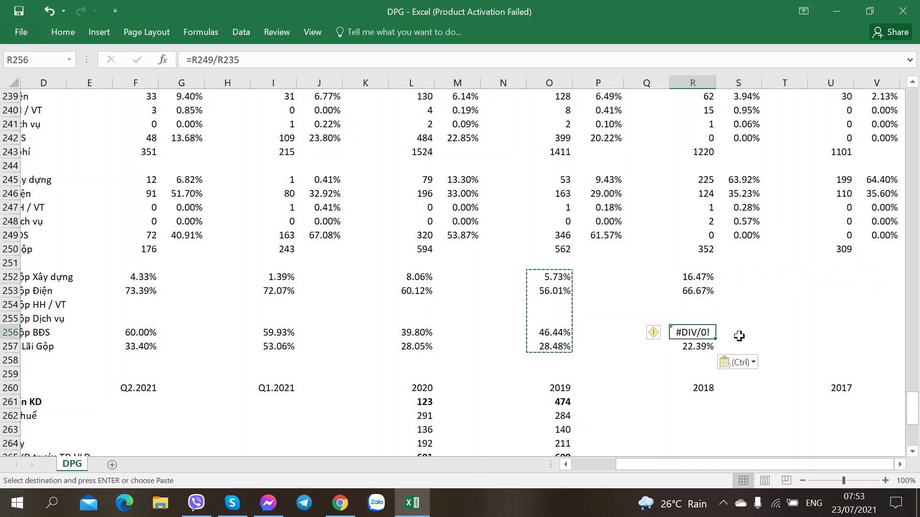
key("Delete")
key("Left")
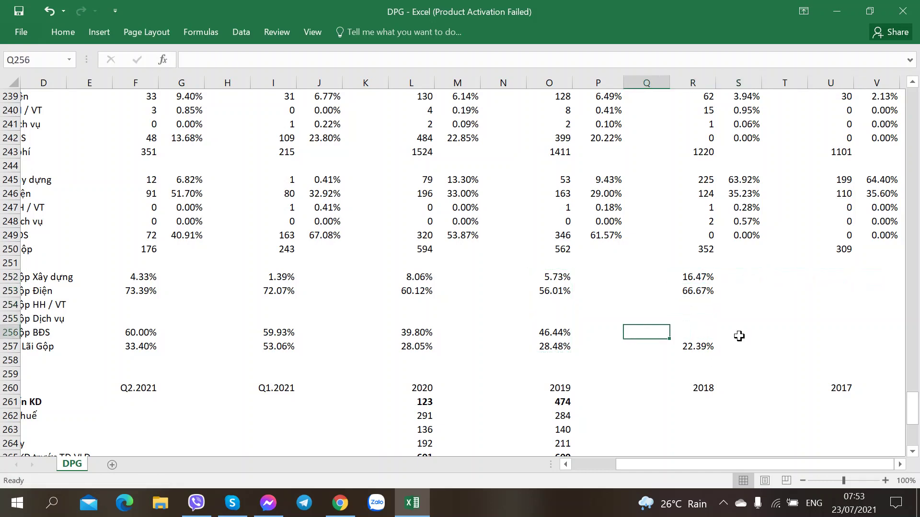
Compare the "Biên Lãi Gộp Điện" margins in row 253 from Q2.2021 back to 2018
key("Right")
key("Up")
key("Up")
key("Up")
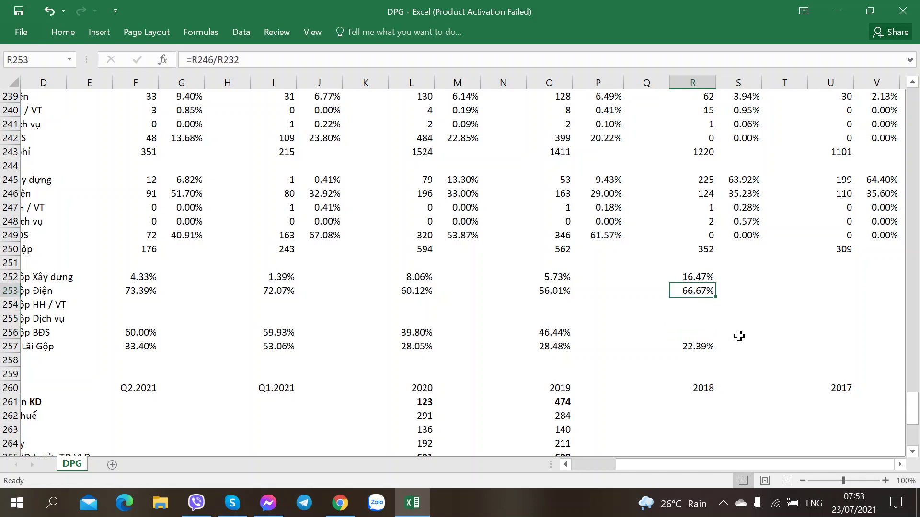
key("Left")
key("Left")
key("Left")
key("Left")
key("Left")
key("Left")
key("Left")
key("Left")
key("Left")
key("Left")
key("Left")
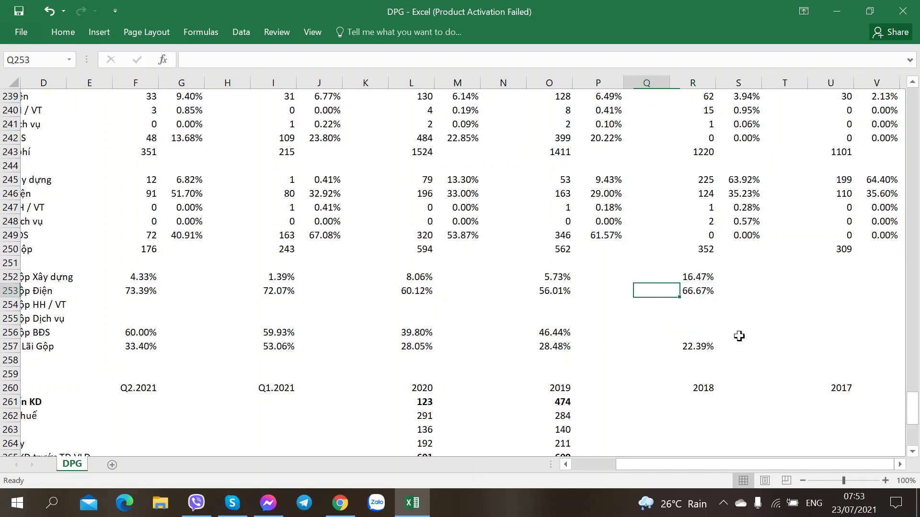
key("Right")
key("Right")
key("Right")
key("Right")
key("Right")
key("Right")
key("Right")
key("Right")
key("Right")
key("Right")
key("Right")
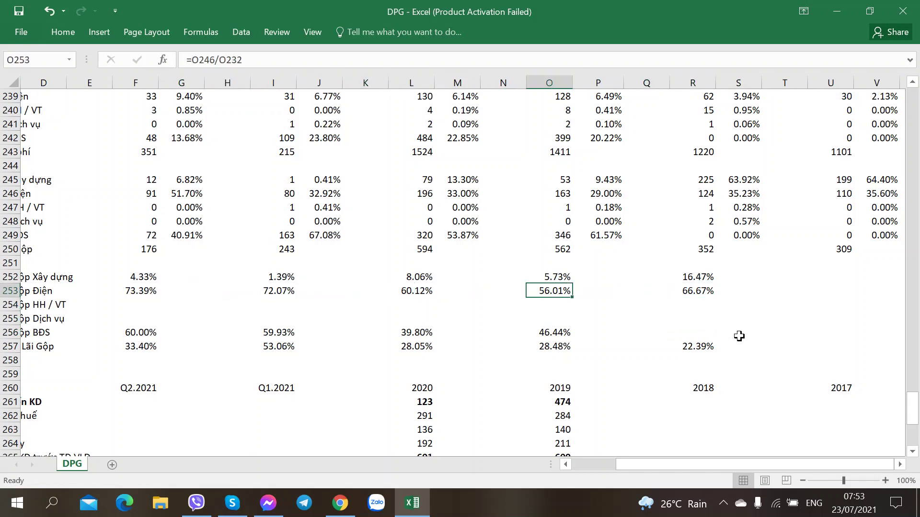
scroll(741, 332, "up", 3)
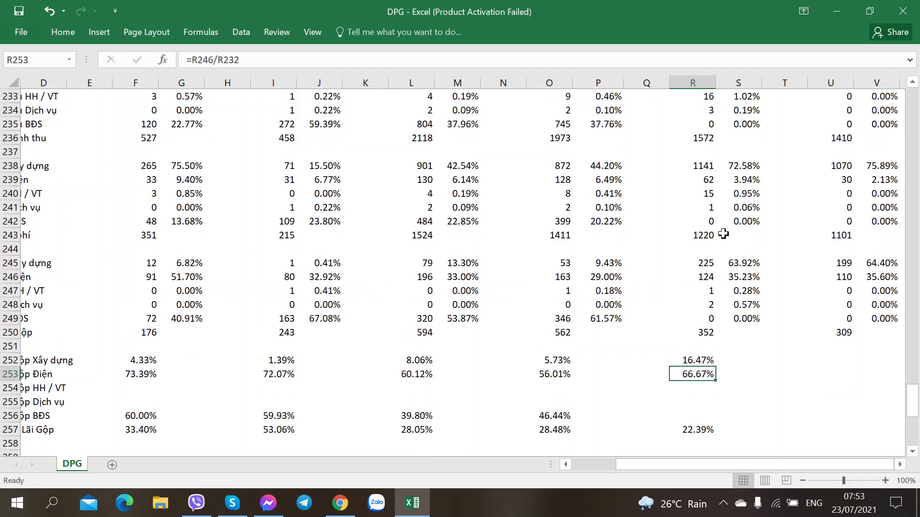
scroll(651, 253, "down", 2)
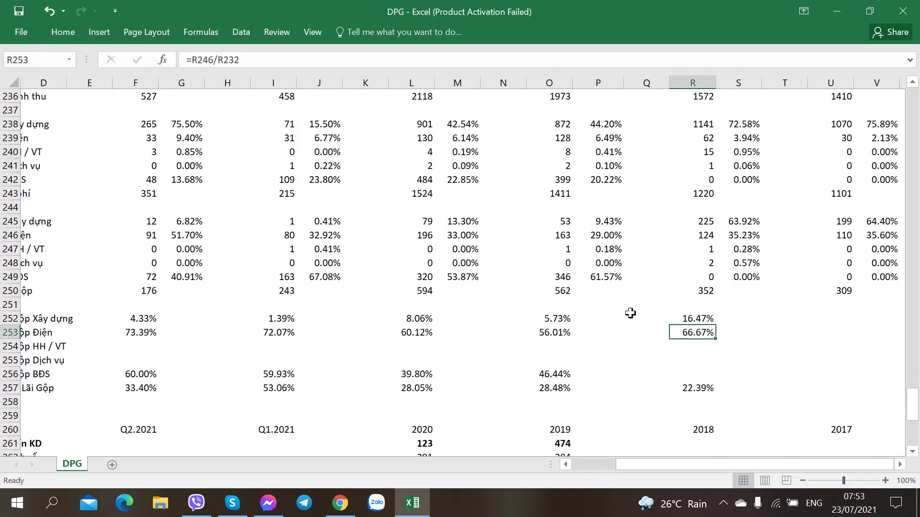
Copy the 2018 gross margin formulas in R252:R257 to the 2017 column starting at U252
key("Up")
key("shift+Down")
key("shift+Down")
key("shift+Down")
key("shift+Down")
key("shift+Down")
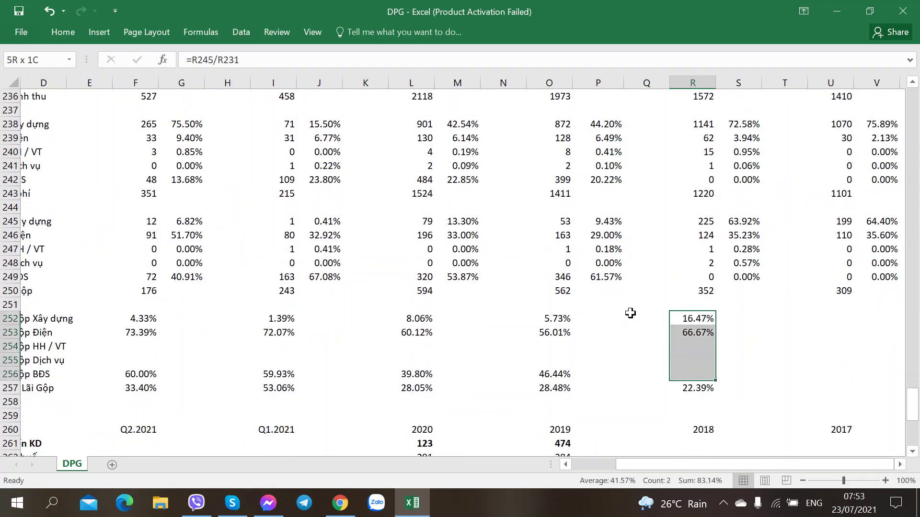
key("ctrl+c")
key("Right")
key("Right")
key("Right")
key("ctrl+v")
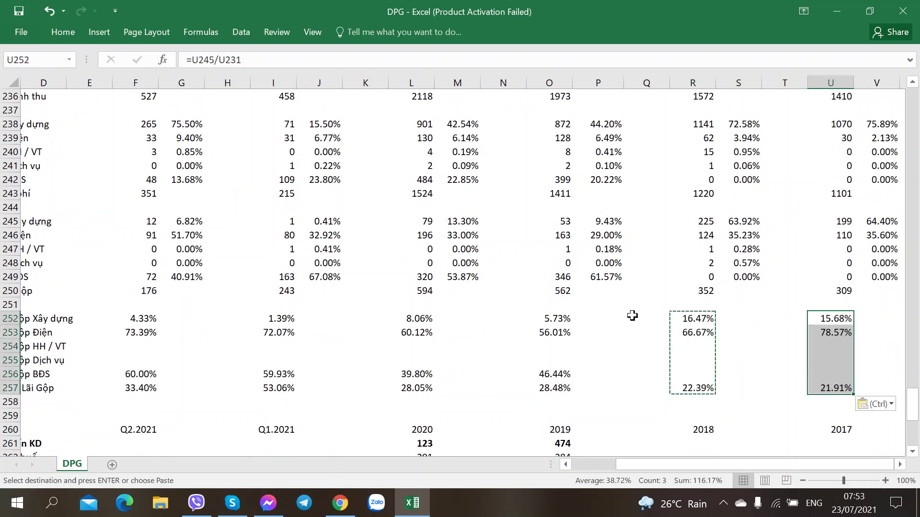
scroll(670, 314, "up", 2)
scroll(669, 314, "down", 2)
Review the "Biên Lãi Gộp Điện" margins in row 253 from 2017 through to Q2.2021
key("Right")
key("Right")
key("Right")
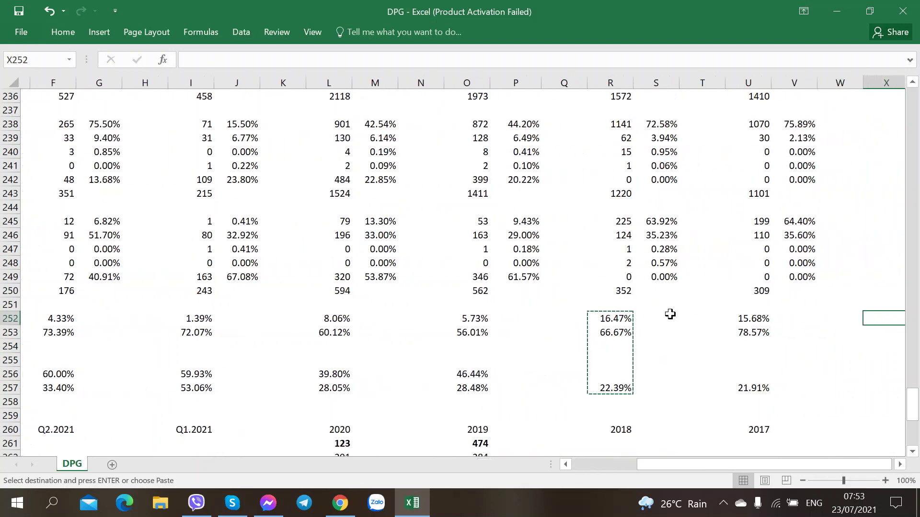
key("Down")
key("Left")
key("Left")
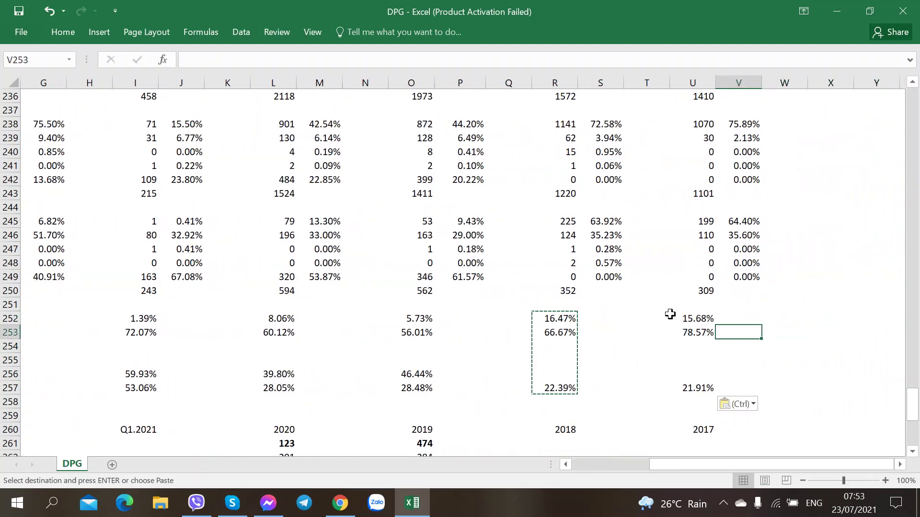
key("Left")
key("Left")
key("Left")
key("Left")
key("Left")
key("Left")
key("Left")
key("Left")
key("Left")
key("Left")
key("Left")
key("Left")
key("Left")
key("Left")
key("Left")
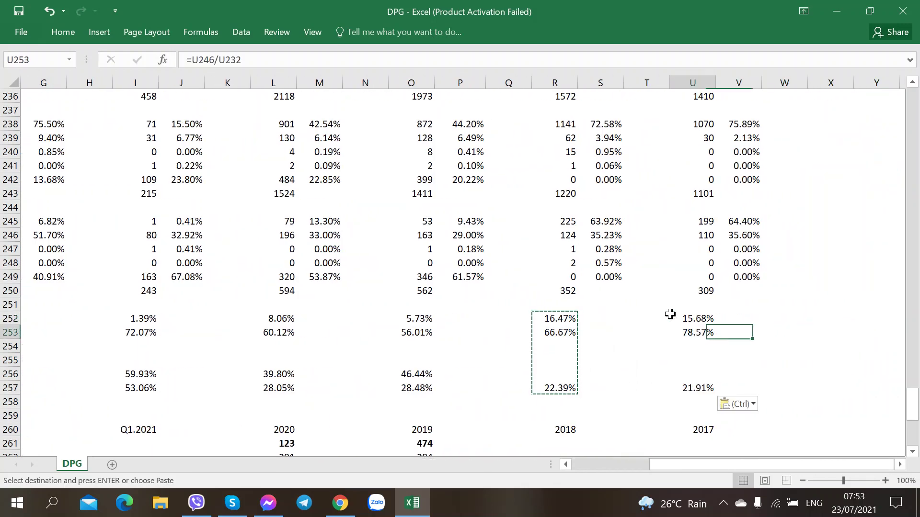
key("Left")
key("Left")
key("Left")
key("Left")
key("Left")
key("Left")
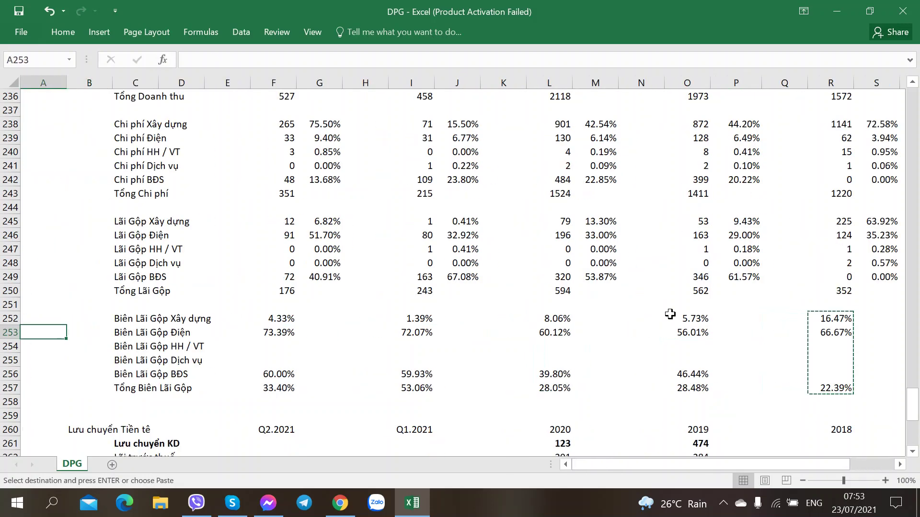
Examine the "Lãi Gộp Điện" share of total gross profit in row 246 across all quarters and years
left_click(330, 238)
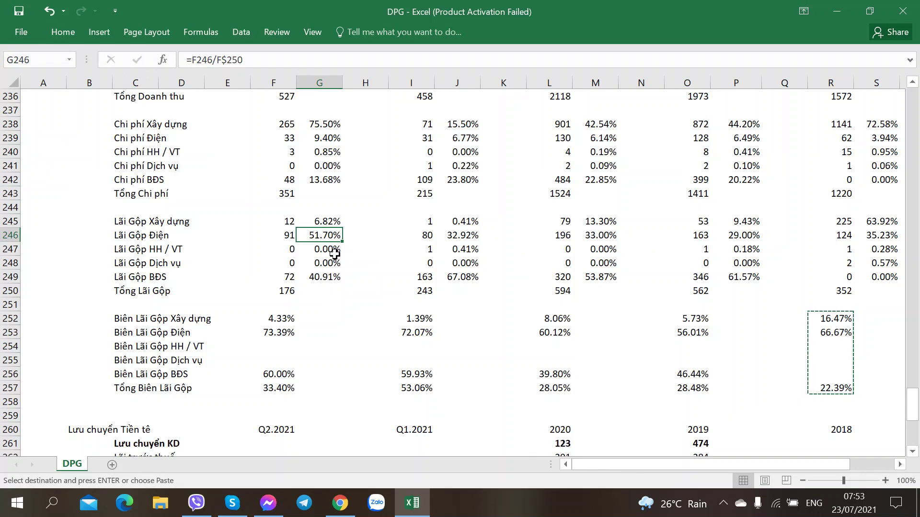
key("Right")
key("Right")
key("Right")
key("Right")
key("Right")
key("Right")
key("Right")
key("Right")
key("Right")
key("Right")
key("Right")
key("Right")
key("Right")
key("Right")
key("Right")
key("Right")
key("Right")
key("Right")
key("Right")
key("Right")
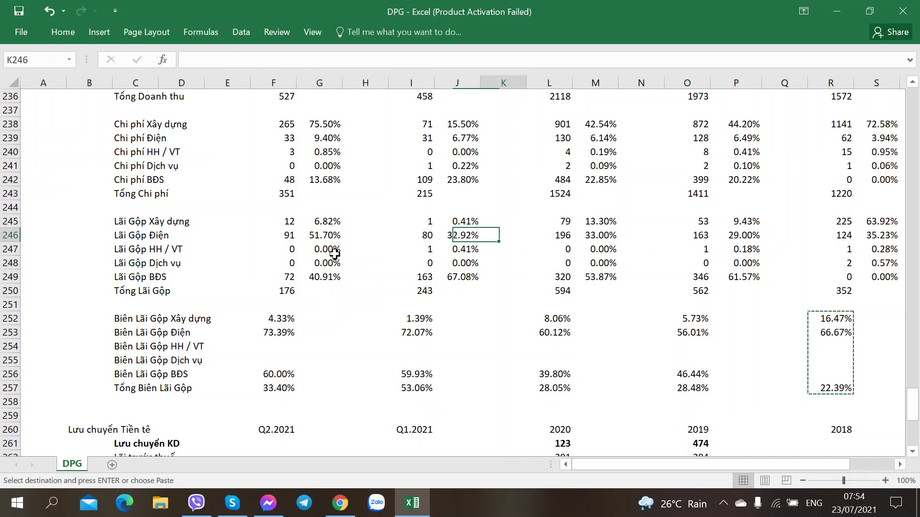
key("Right")
key("Right")
key("Left")
key("Left")
key("Left")
key("Left")
key("Left")
key("Left")
key("Left")
key("Left")
key("Left")
key("Left")
key("Left")
key("Left")
key("Left")
key("Left")
key("Left")
key("Left")
key("Left")
key("Left")
key("Left")
key("Left")
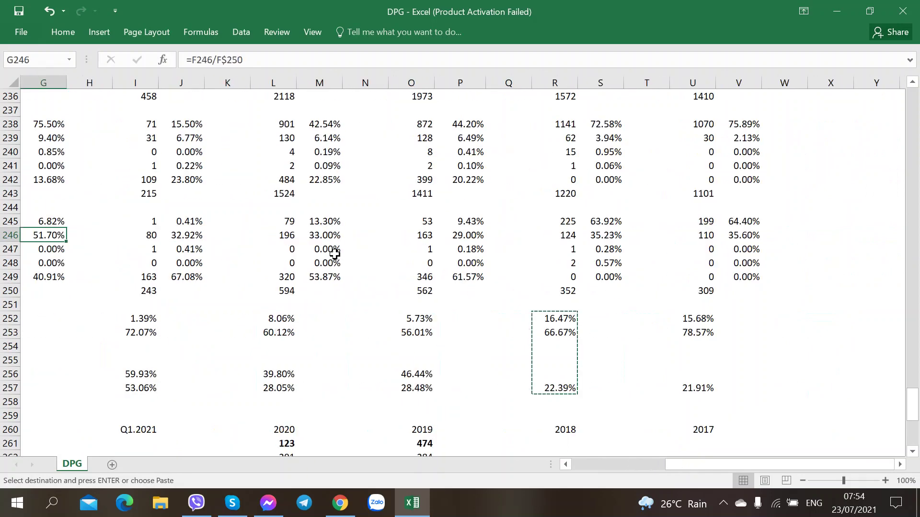
Check the Q2.2021 "Chi phí Điện" cost and compare the "Doanh thu Điện" revenue share in row 232 across all periods
left_click(320, 138)
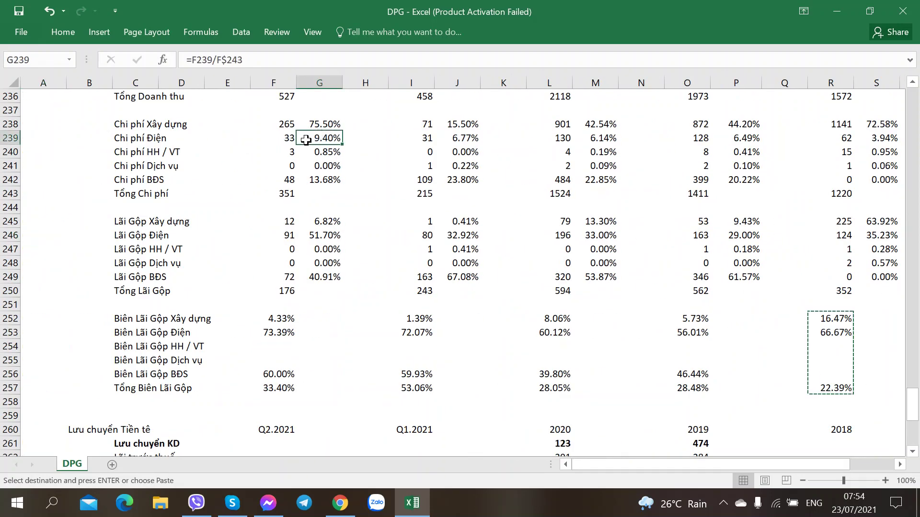
left_click(293, 139)
scroll(292, 139, "up", 2)
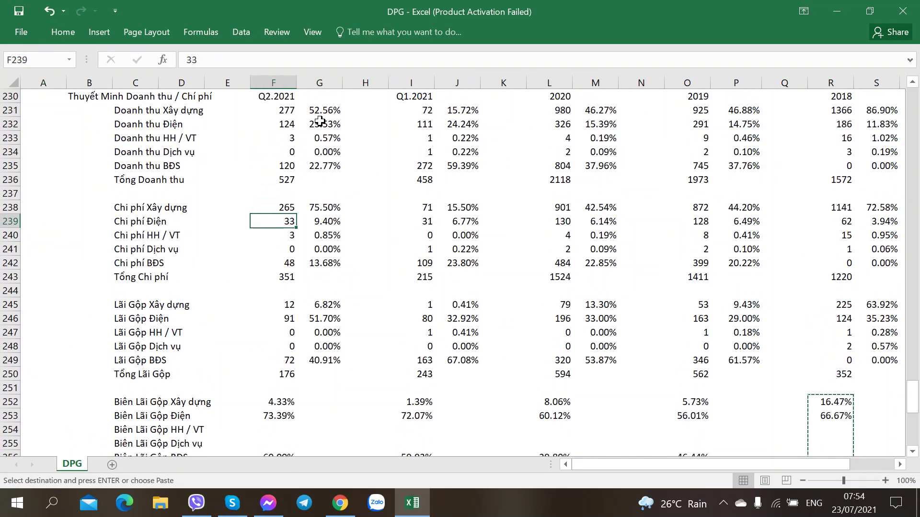
left_click(313, 126)
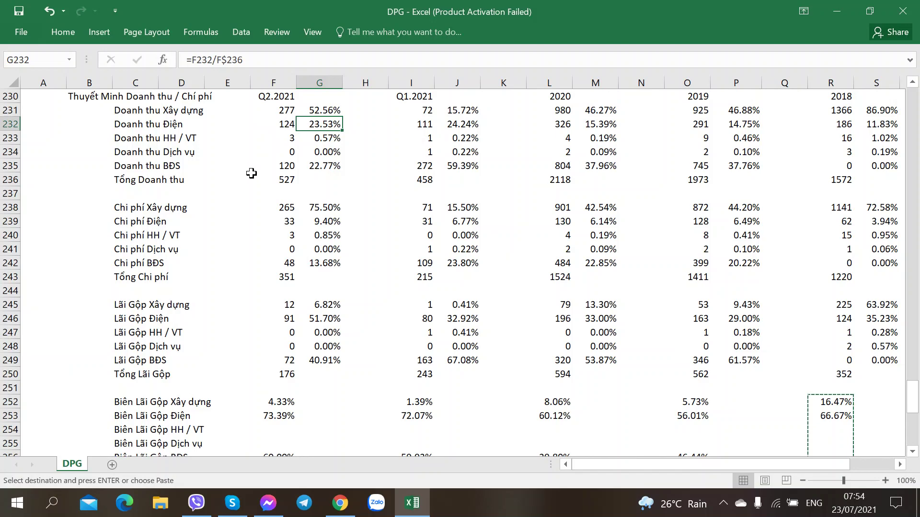
key("Right")
key("Right")
key("Right")
key("Right")
key("Right")
key("Right")
key("Right")
key("Right")
key("Right")
key("Right")
key("Right")
key("Right")
key("Right")
key("Right")
key("Right")
key("Right")
key("Right")
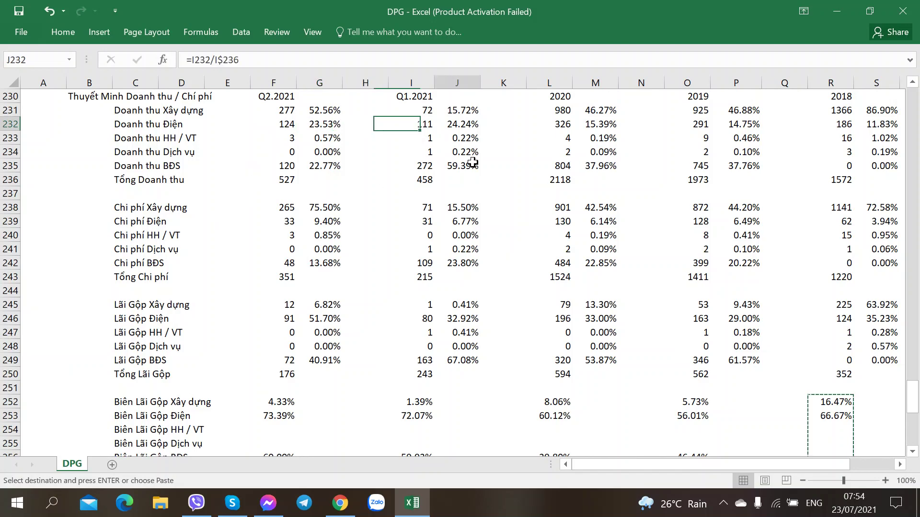
key("Left")
key("Left")
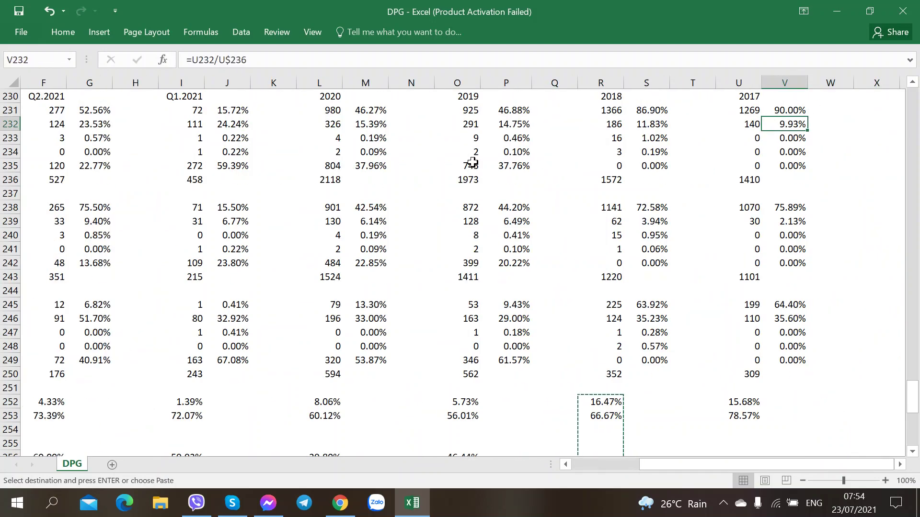
Go from the segment tables to the "Lưu chuyển Tiền tê" block and select the Q1.2021 cell I261 of "Lưu chuyển KD"
key("Left")
key("Left")
key("Left")
key("Left")
key("Left")
key("Left")
key("Left")
key("Left")
key("Left")
key("Left")
key("Left")
key("Left")
key("Left")
key("Left")
key("Left")
key("Left")
key("Left")
key("Left")
key("Left")
key("Left")
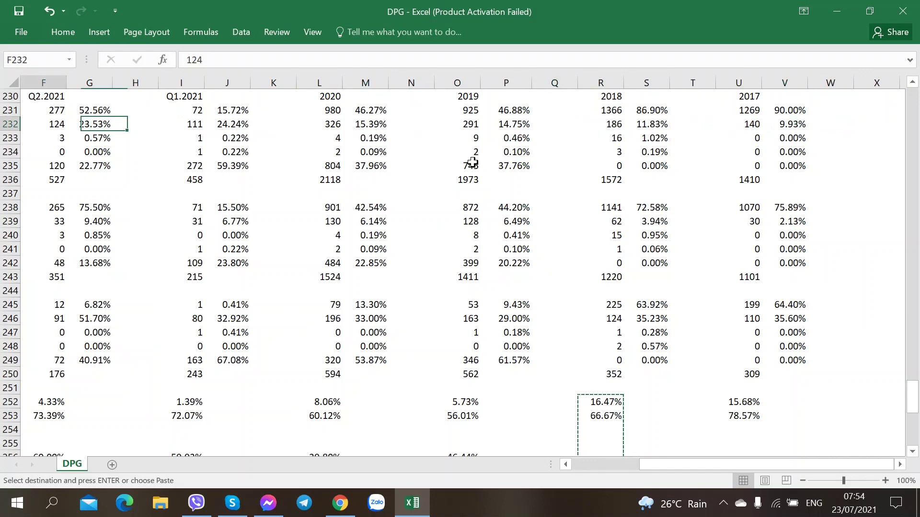
scroll(230, 248, "down", 4)
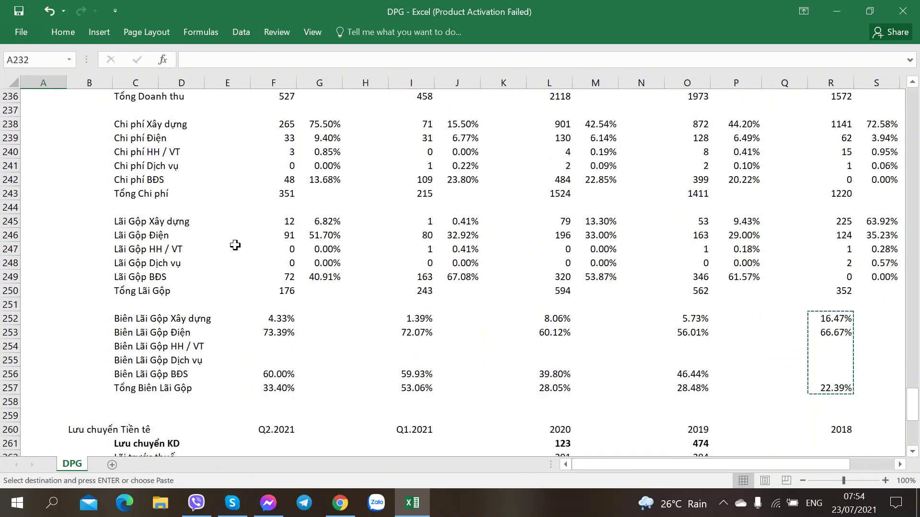
scroll(223, 250, "down", 4)
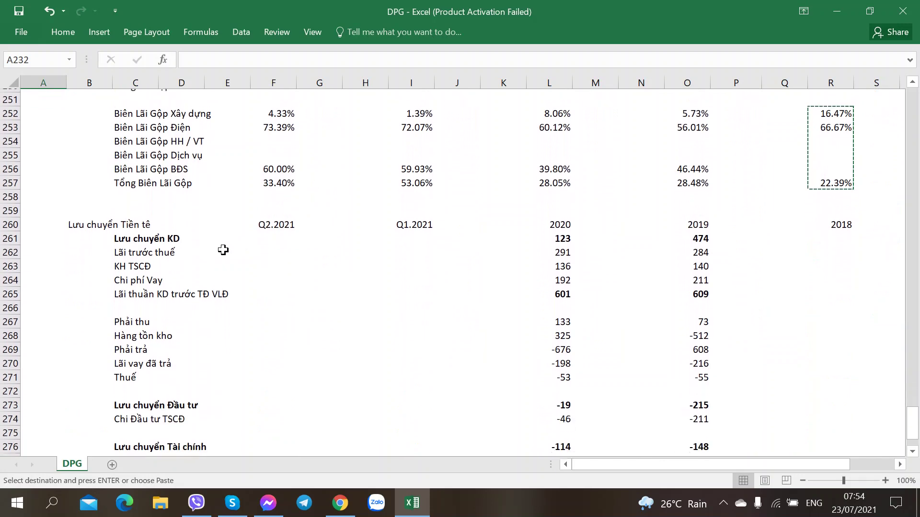
scroll(223, 249, "down", 2)
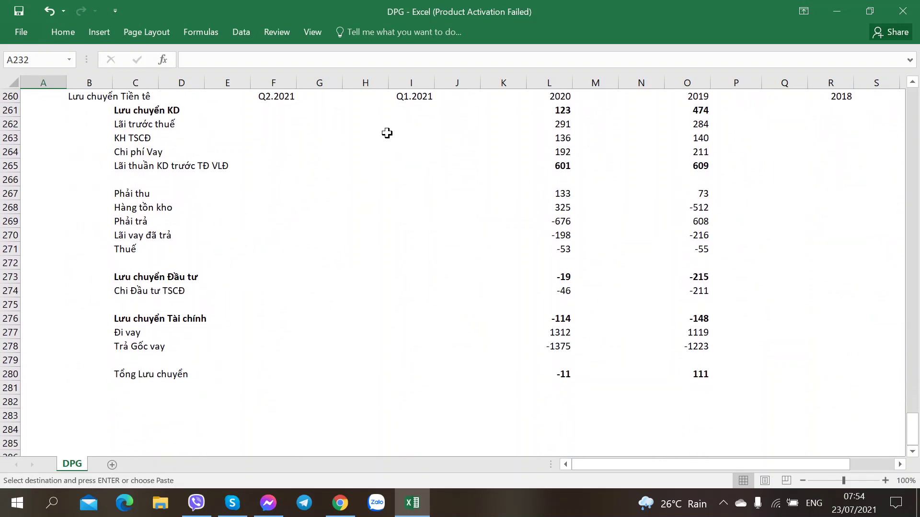
left_click(395, 111)
Switch to Chrome and open DPG's consolidated Q1 2021 and Q2 2021 financial reports from the CafeF report list in new tabs
key("alt+Tab")
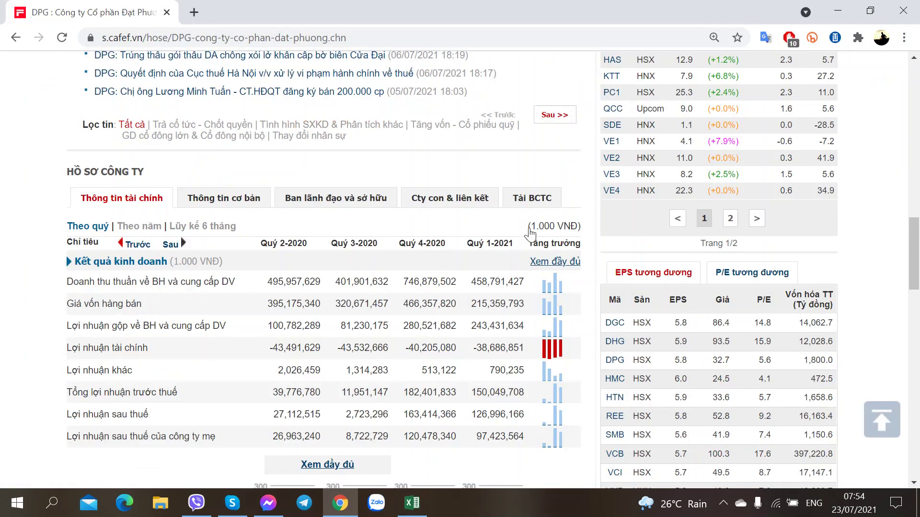
left_click(535, 200)
scroll(420, 255, "down", 1)
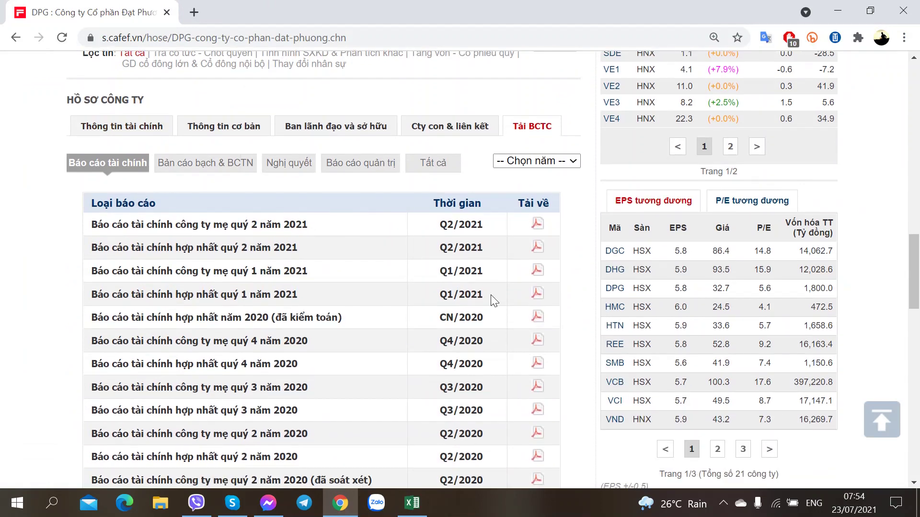
middle_click(535, 301)
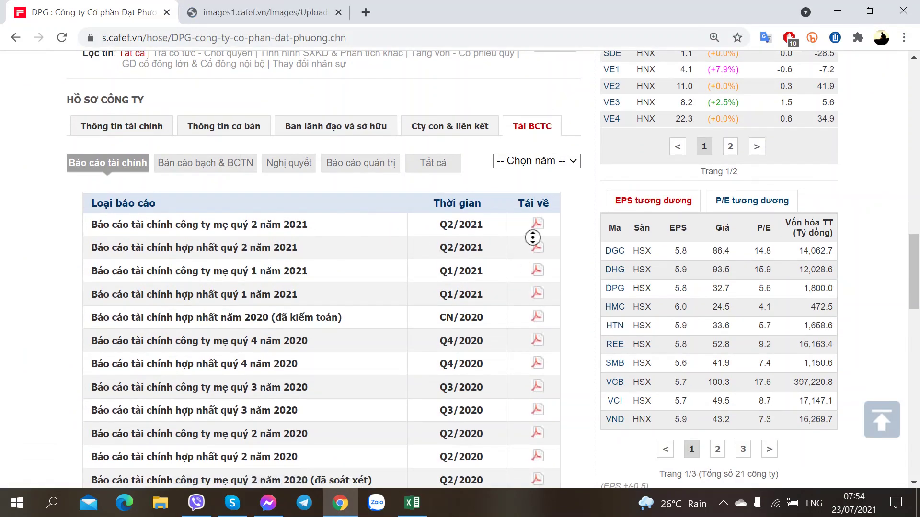
left_click(578, 233)
middle_click(536, 247)
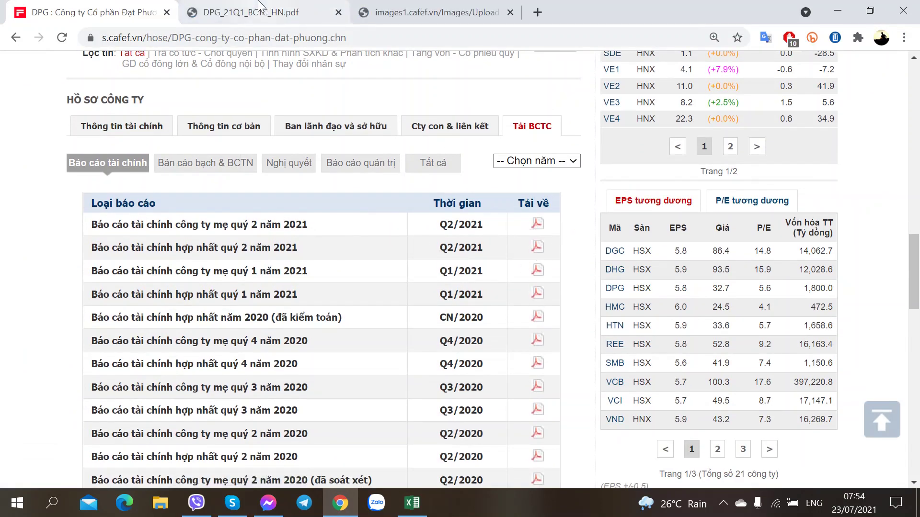
left_click(258, 7)
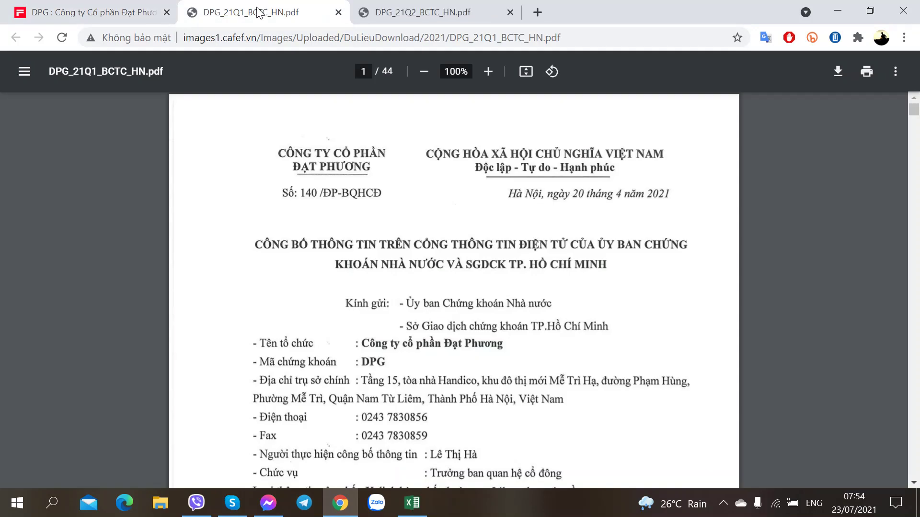
Find the cash flow statement "Báo cáo lưu chuyển tiền tệ" in the consolidated Q1 2021 report
key("alt+Tab")
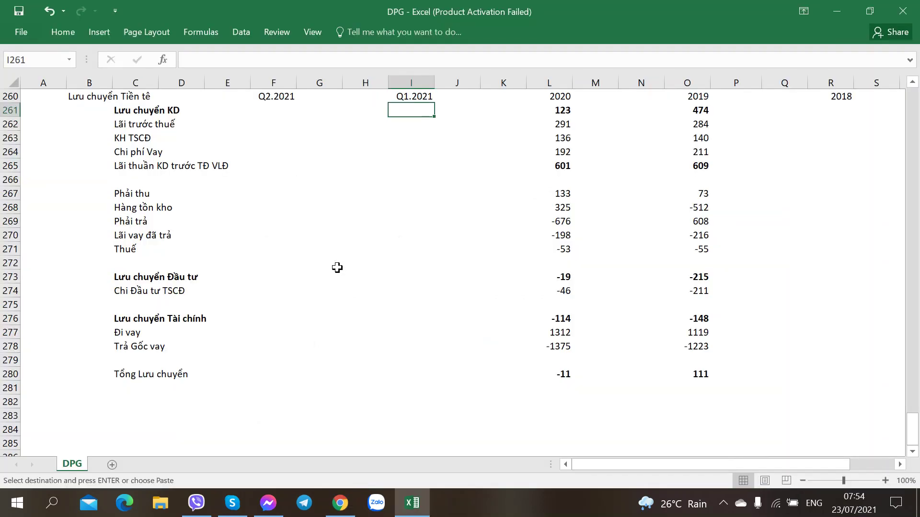
scroll(337, 268, "up", 1)
key("alt+Tab")
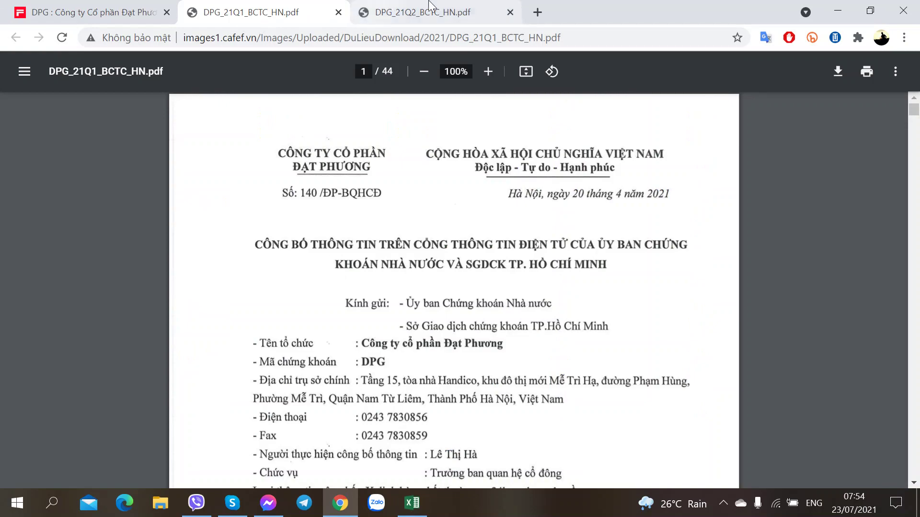
left_click(431, 7)
left_click(258, 12)
scroll(240, 182, "down", 15)
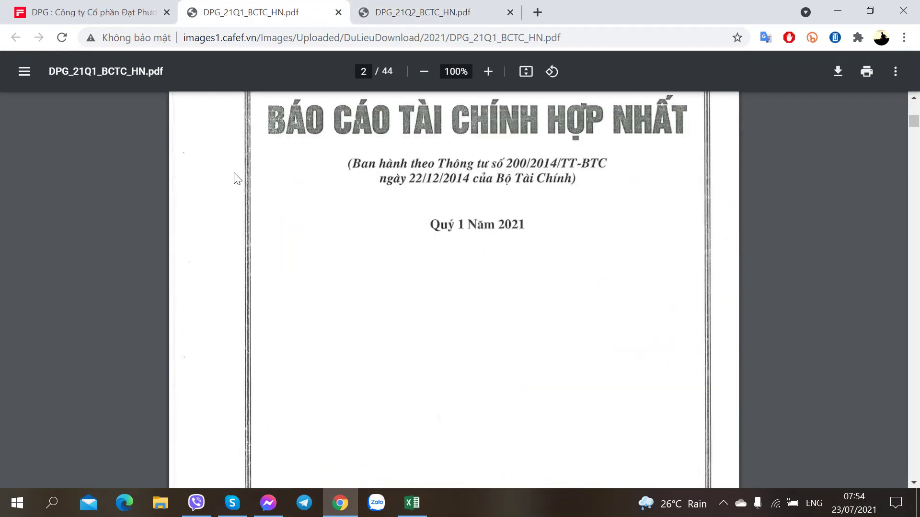
scroll(234, 178, "up", 2)
scroll(235, 178, "down", 20)
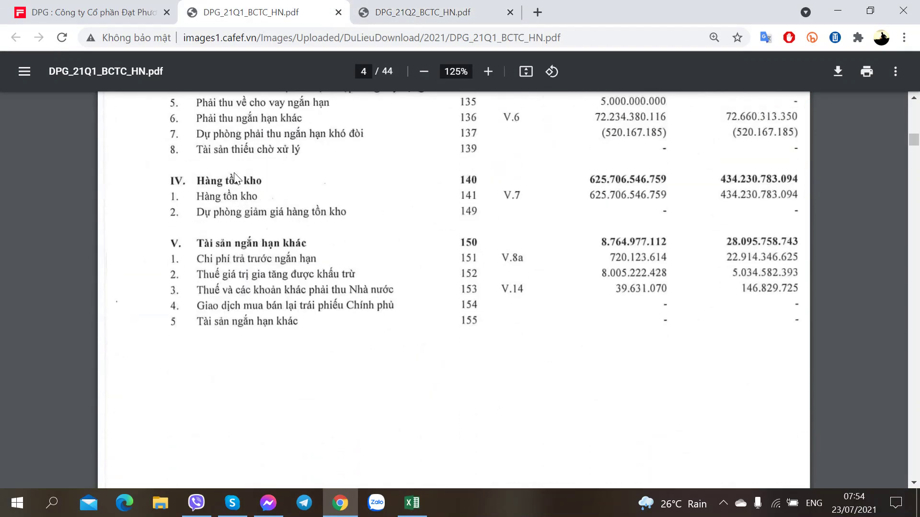
scroll(234, 178, "down", 10)
key("alt+Tab")
key("alt+Tab")
scroll(234, 178, "down", 15)
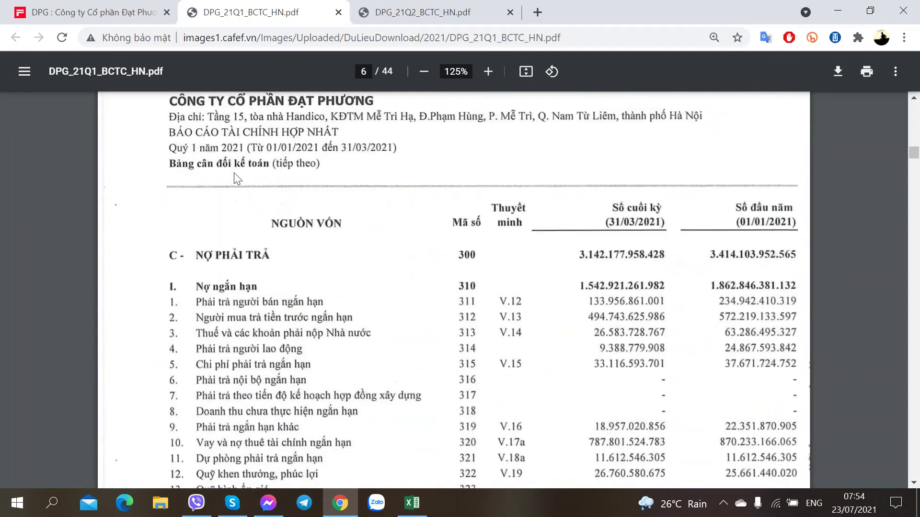
scroll(235, 177, "down", 20)
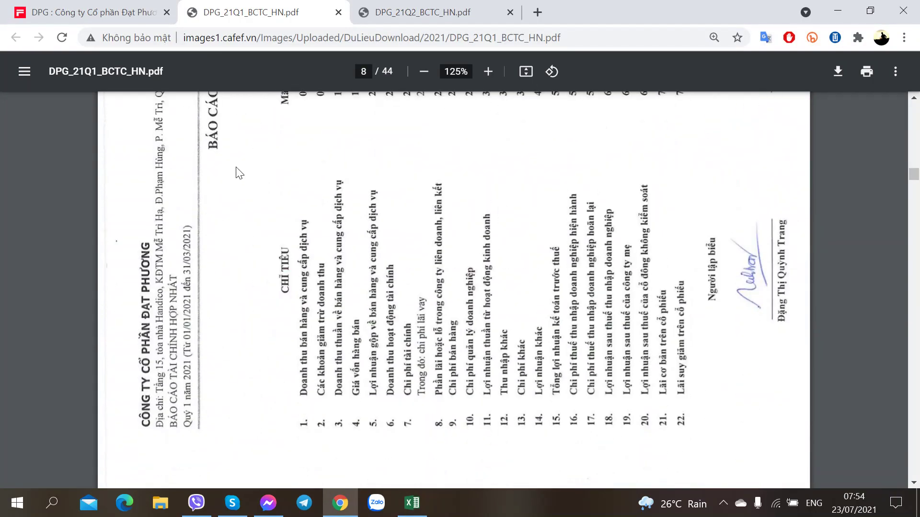
scroll(240, 174, "down", 10)
scroll(240, 173, "up", 3)
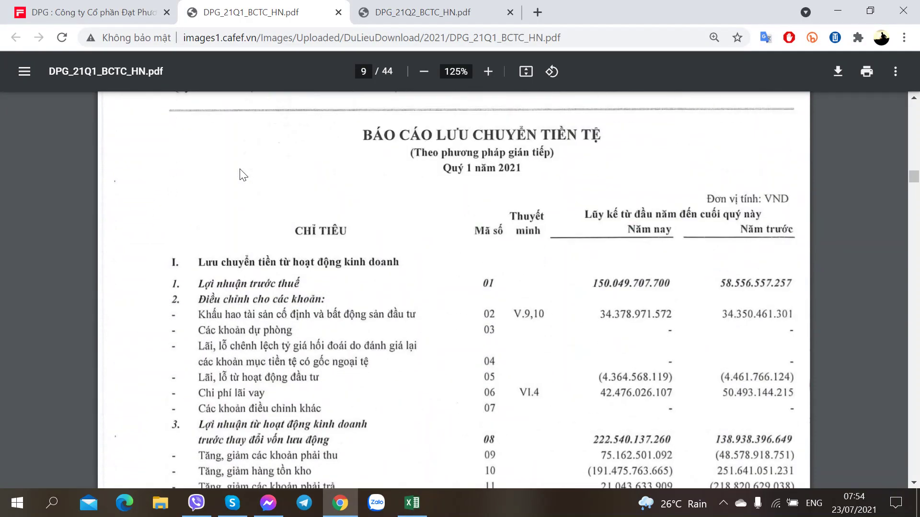
Switch to Excel and enter 34 as the Q1.2021 "Lãi trước thuế" in I262
key("alt+Tab")
key("alt+Tab")
key("alt+Tab")
key("alt+Tab")
key("alt+Tab")
type("34")
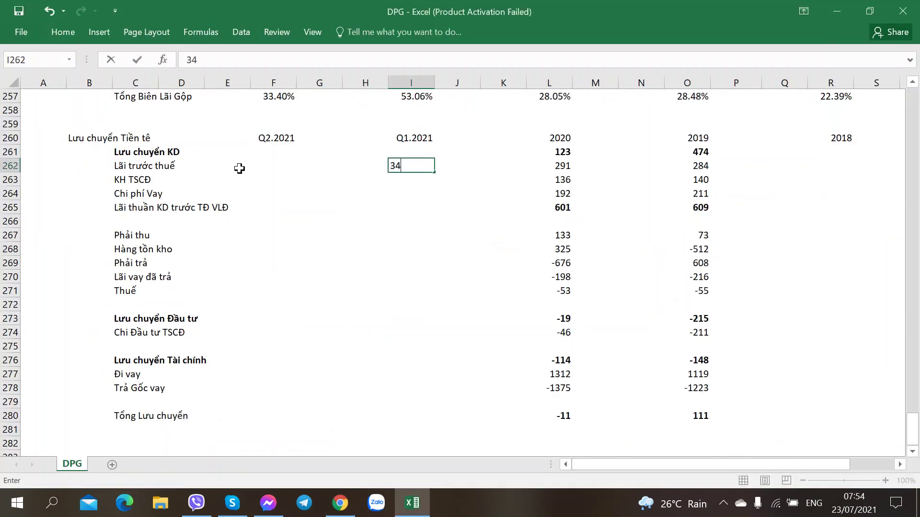
key("Return")
Check the Q1 2021 cash flow statement, then set Q1.2021 "Lãi trước thuế" to 150 and "KH TSCĐ" to 34
key("alt+Tab")
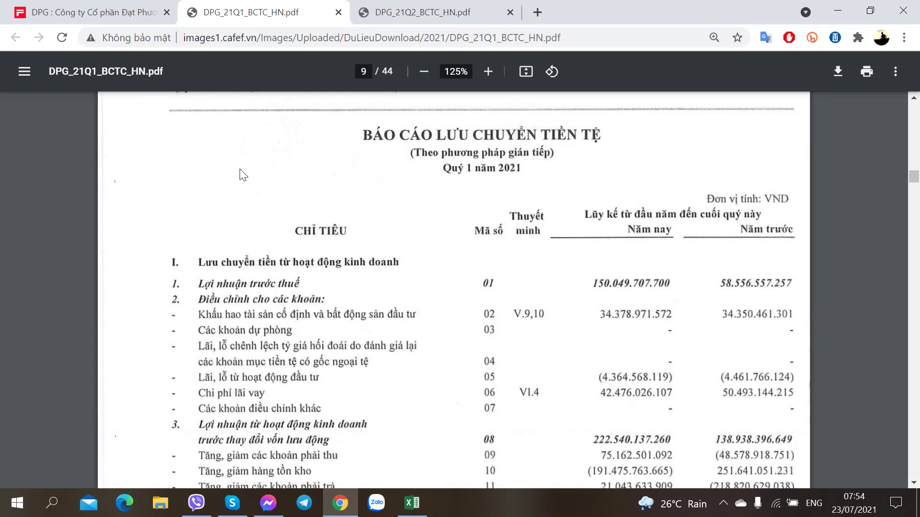
key("alt+Tab")
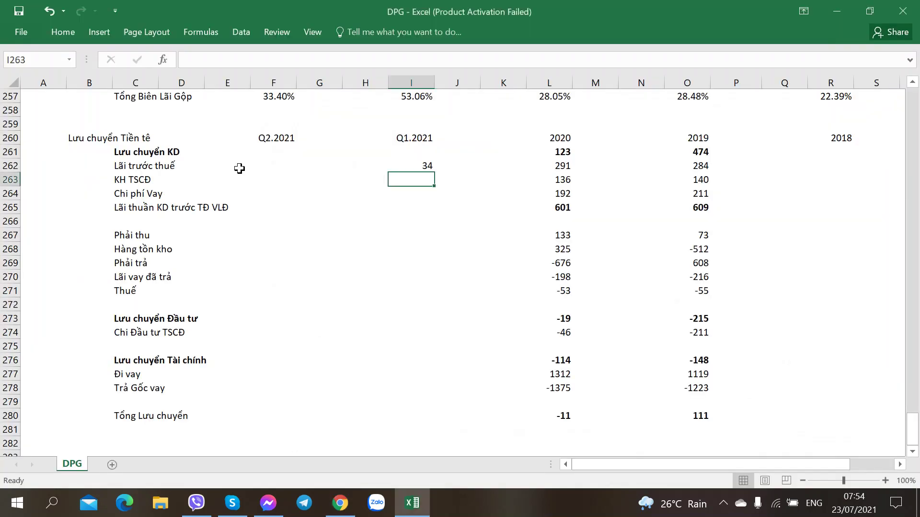
key("alt+Tab")
key("alt+Tab")
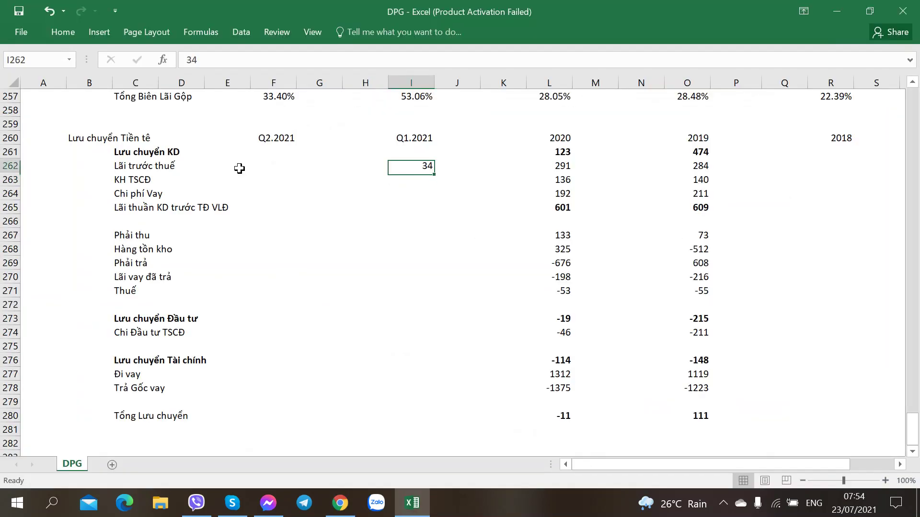
type("150")
key("Return")
type("34")
key("Return")
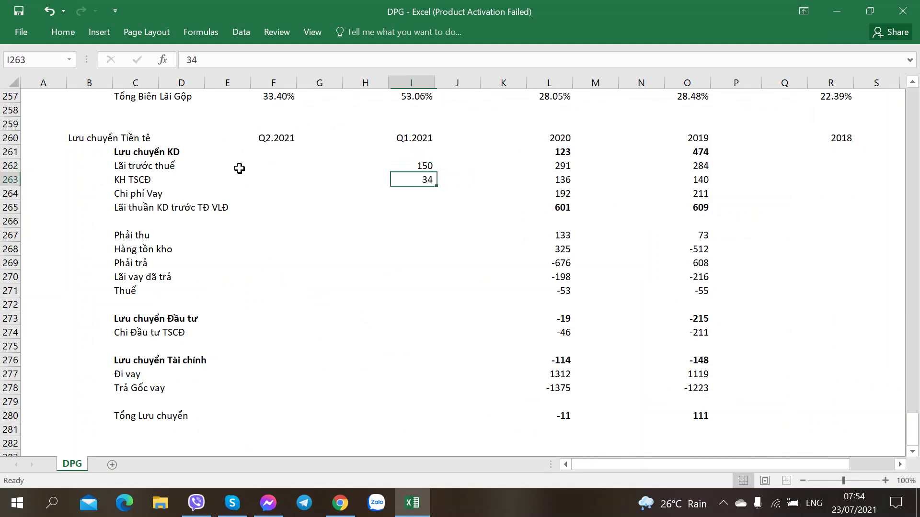
Look up the interest expense in the Q1 2021 report and enter 42 as Q1.2021 "Chi phí Vay" in I264
key("alt+Tab")
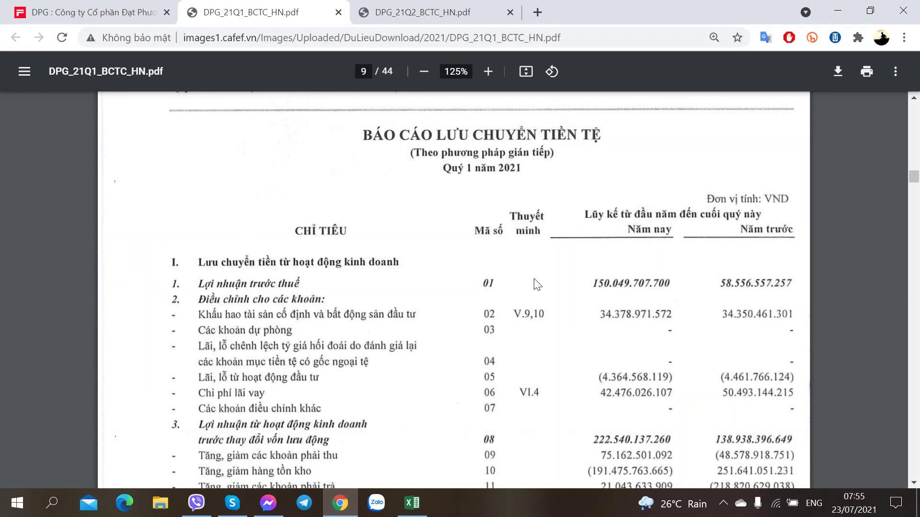
scroll(536, 285, "down", 1)
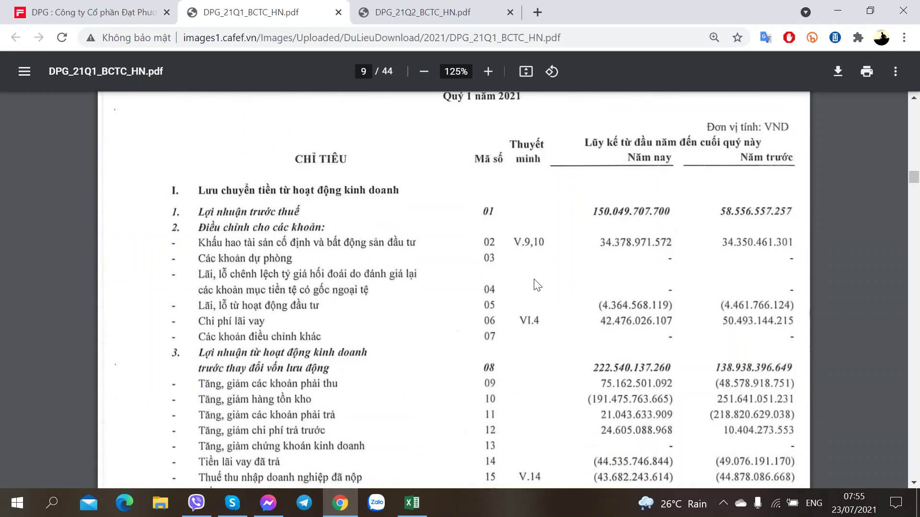
key("alt+Tab")
key("alt+Tab")
key("alt+Tab")
type("42")
key("Tab")
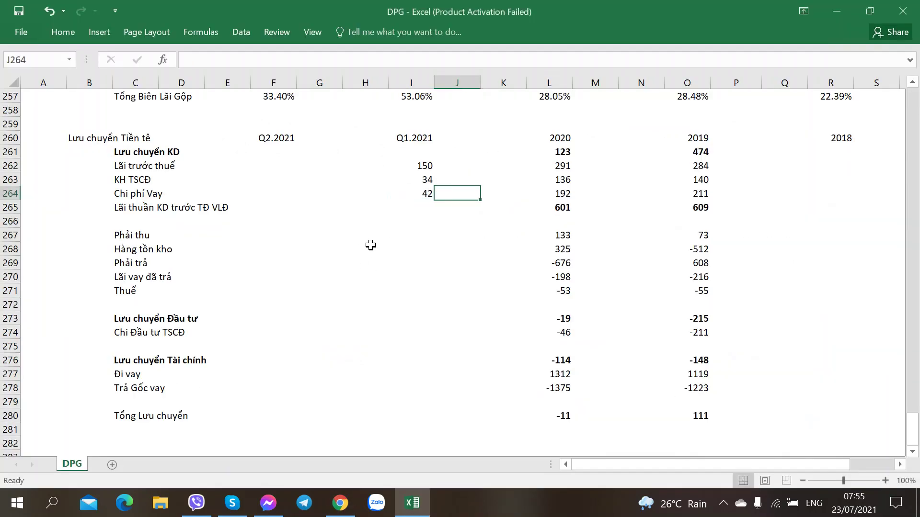
Enter 222 from the report as Q1.2021 "Lãi thuần KD trước TĐ VLĐ" in I265 and make it bold
left_click(430, 205)
key("alt+Tab")
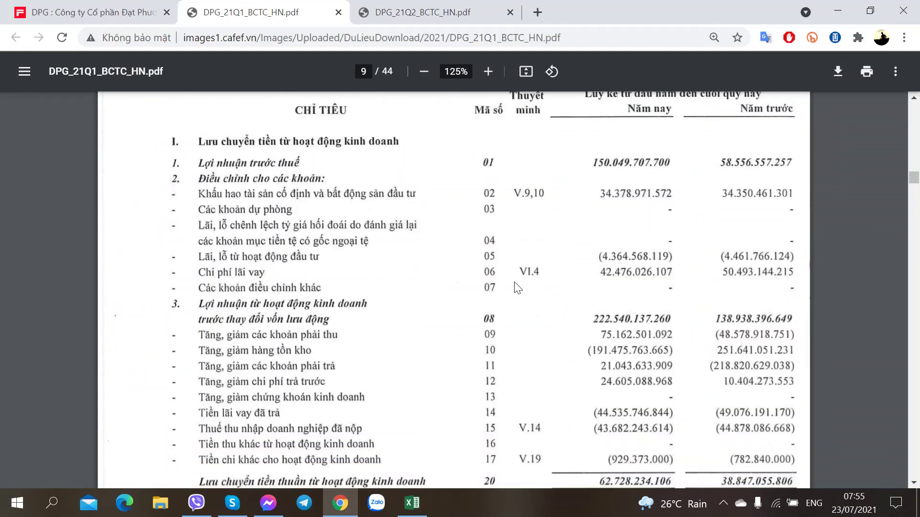
scroll(631, 313, "down", 1)
key("alt+Tab")
type("222")
key("Tab")
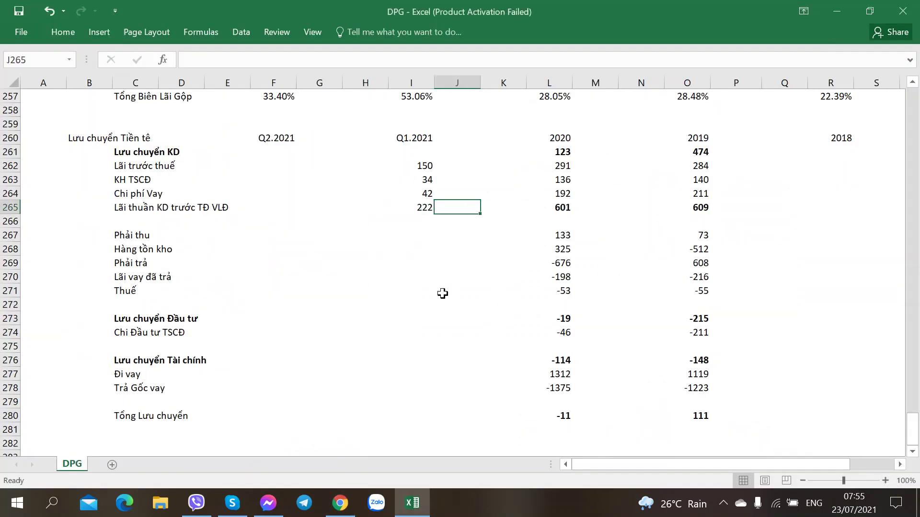
left_click(417, 240)
left_click(422, 207)
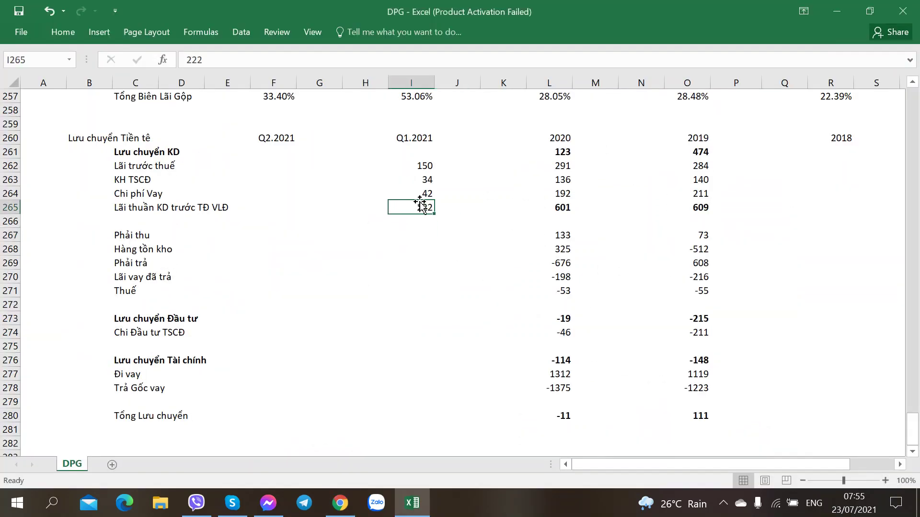
key("ctrl+b")
Enter the Q1.2021 working capital changes from the report: 75 for "Phải thu" and -191 for "Hàng tồn kho"
left_click(421, 233)
key("alt+Tab")
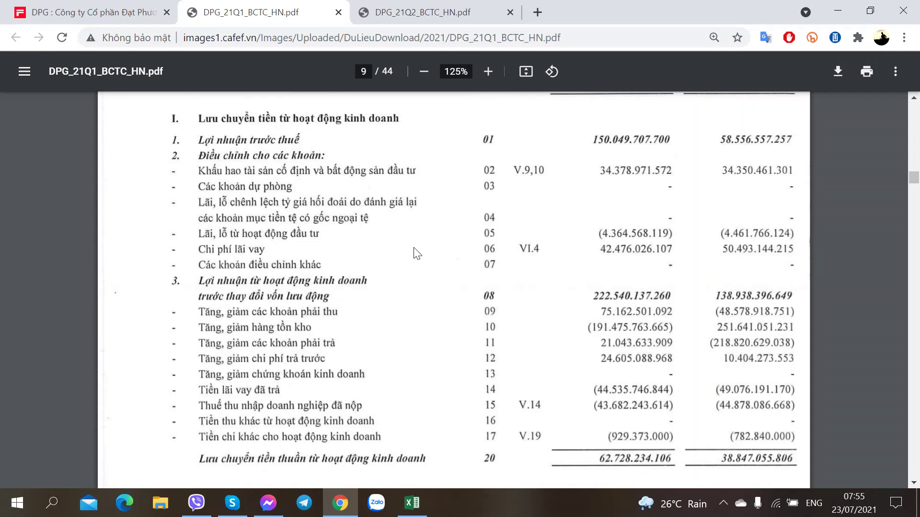
key("alt+Tab")
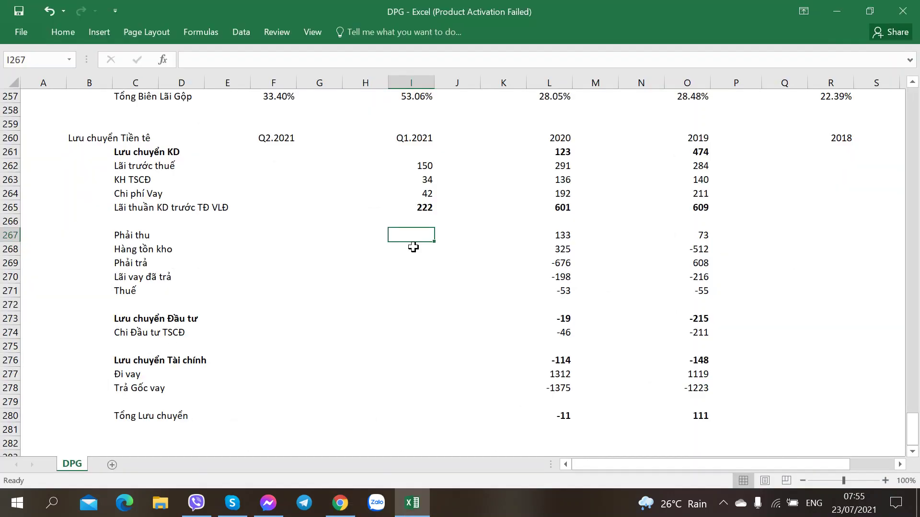
type("75")
key("Tab")
left_click(413, 246)
key("alt+Tab")
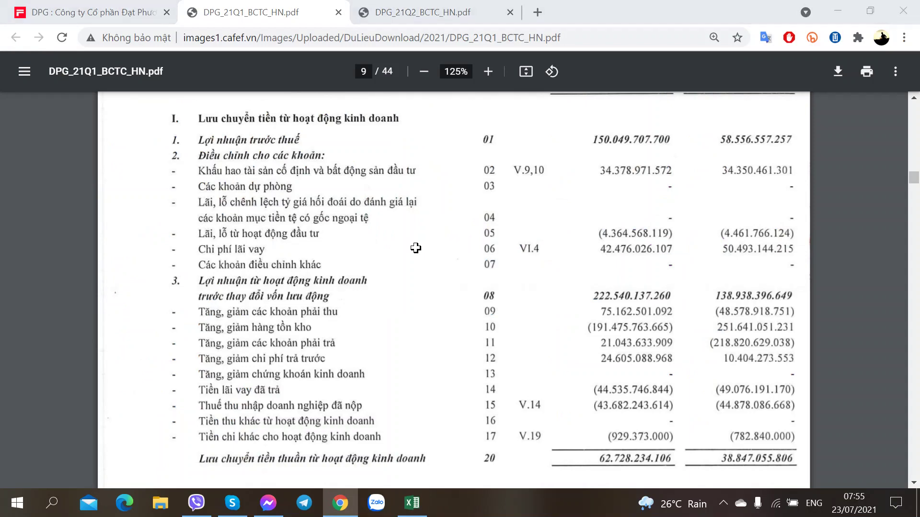
key("alt+Tab")
type("-191")
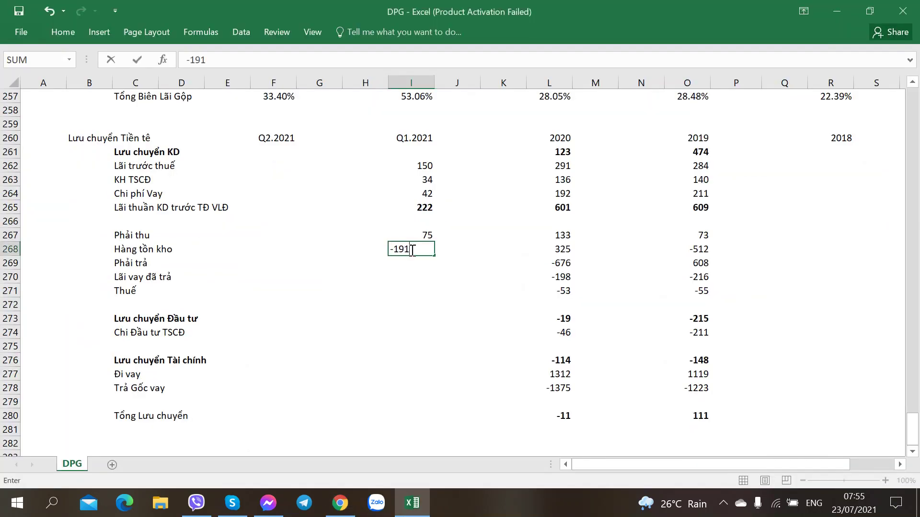
key("Tab")
Enter 21 for Q1.2021 "Phải trả" in I269 and -44 for "Lãi vay đã trả" in I270 from the report
left_click(414, 263)
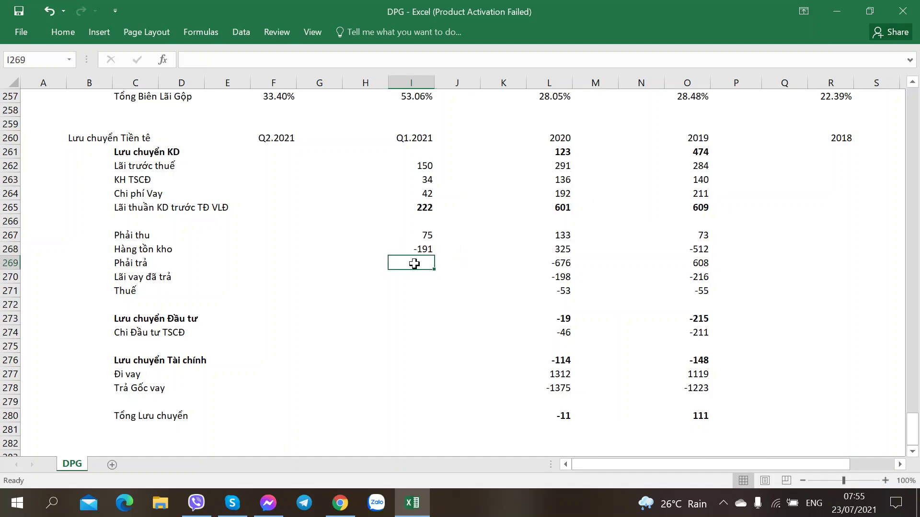
key("alt+Tab")
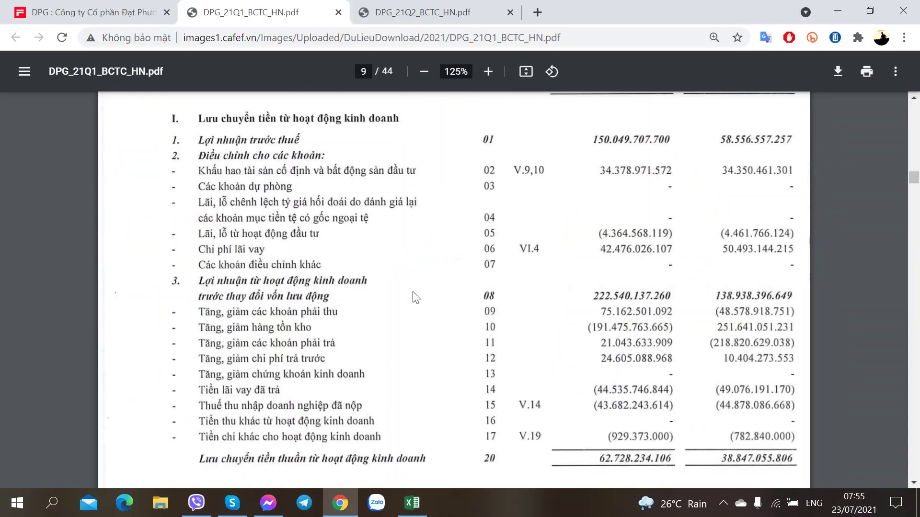
key("alt+Tab")
key("alt+Tab")
key("alt+Tab")
type("-")
key("Return")
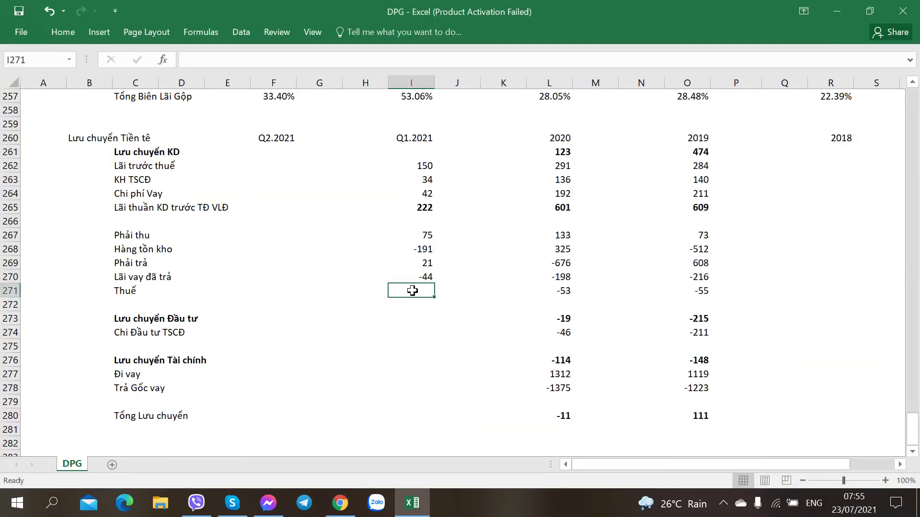
Enter -43 from the Q1 2021 report as the Q1.2021 "Thuế" in I271
key("alt+Tab")
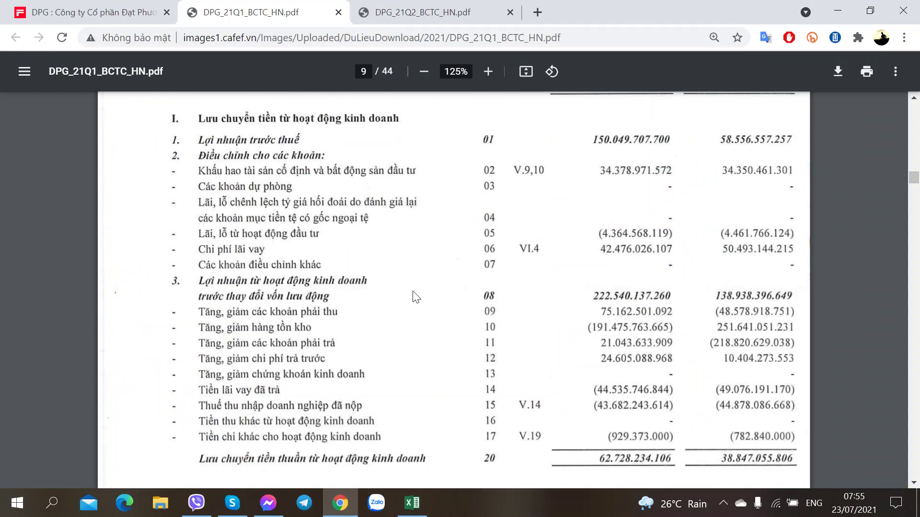
key("alt+Tab")
type("-")
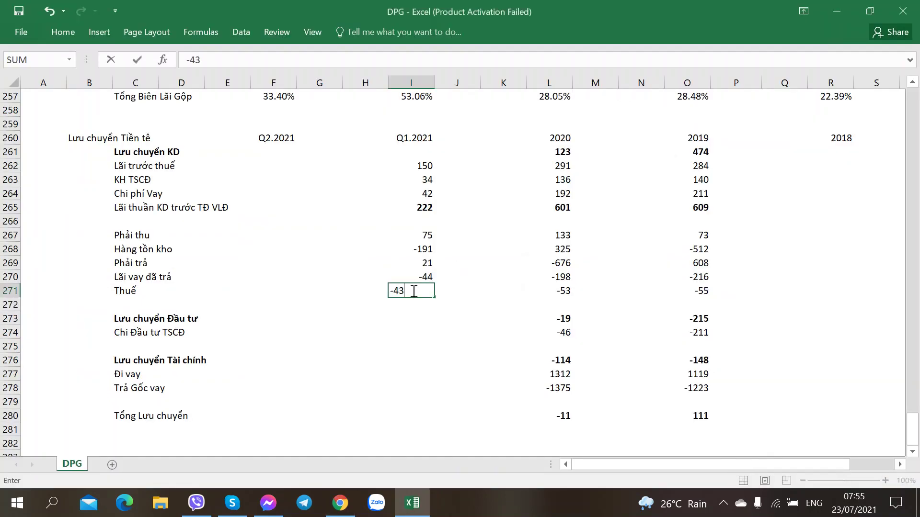
type("43")
key("Tab")
left_click(411, 291)
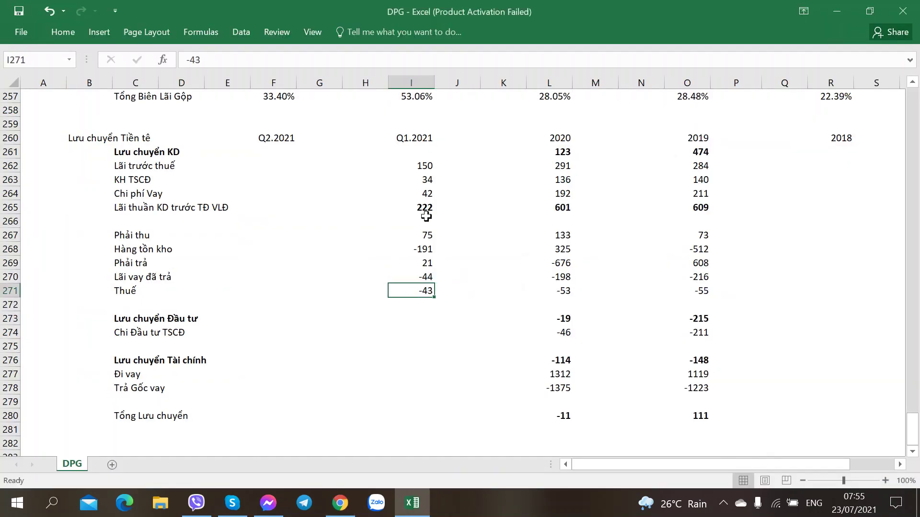
left_click(424, 234)
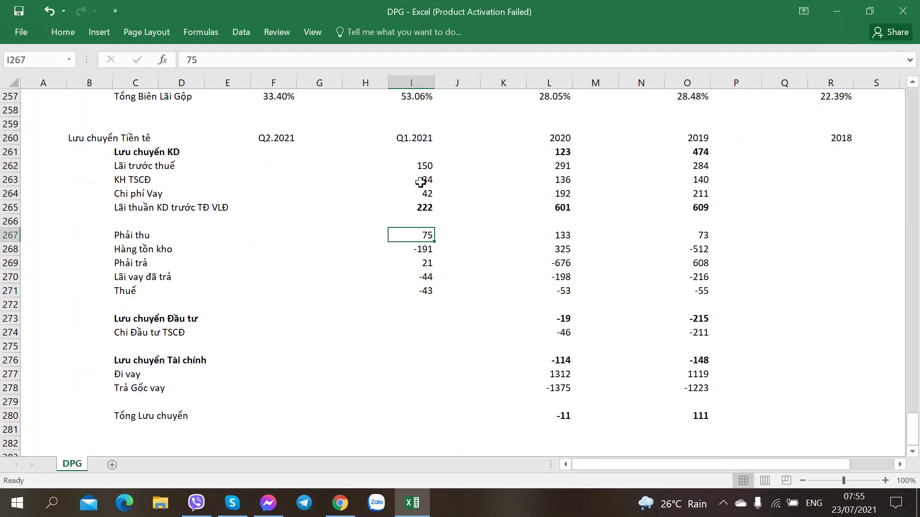
Enter 62 from the report as Q1.2021 "Lưu chuyển KD" in I261 and make it bold
left_click(421, 151)
key("alt+Tab")
scroll(601, 385, "down", 3)
key("alt+Tab")
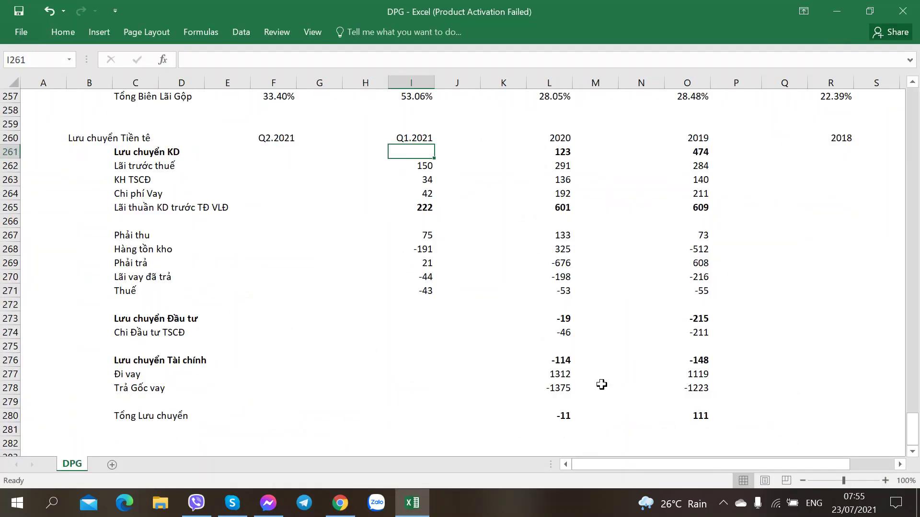
type("62")
key("Tab")
left_click(413, 152)
key("ctrl+b")
left_click(414, 209)
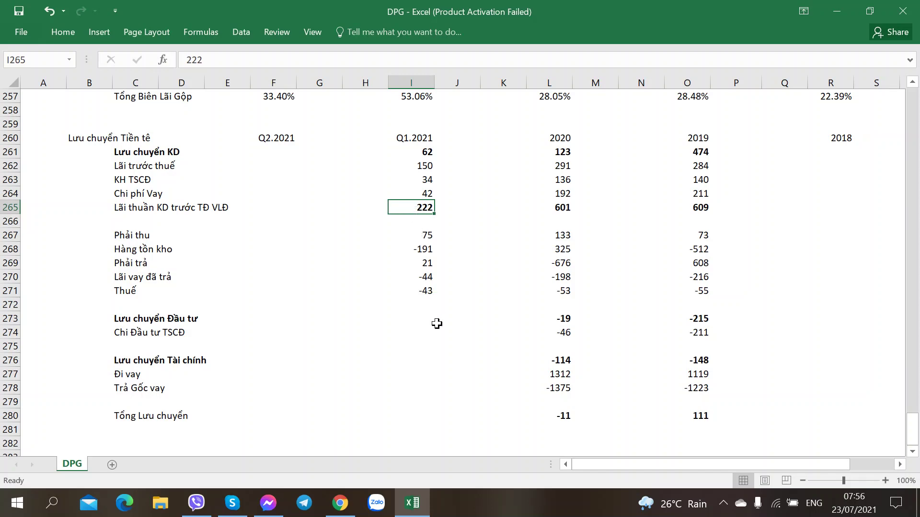
Look up the fixed-asset spending in the report's investing section and enter -118 as Q1.2021 "Chi Đầu tư TSCĐ" in I274
left_click(416, 335)
key("alt+Tab")
scroll(415, 336, "down", 5)
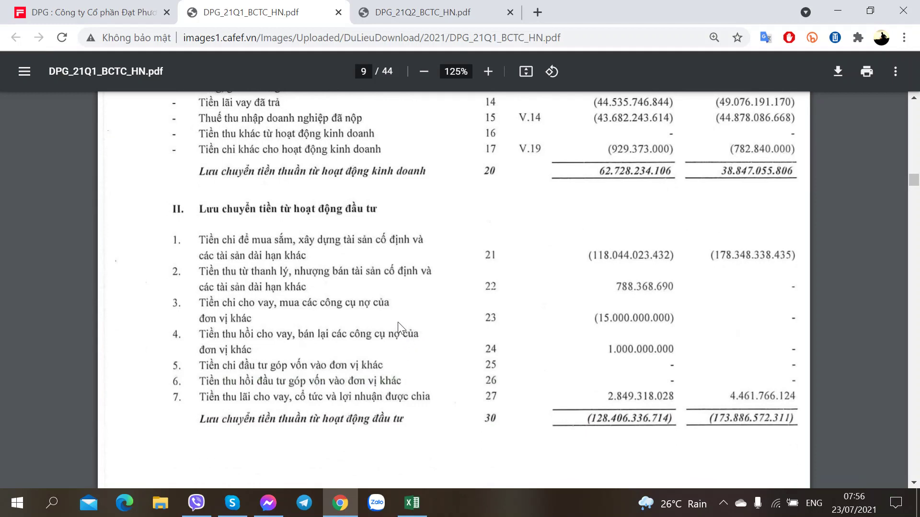
key("alt+Tab")
key("alt+Tab")
key("alt+Tab")
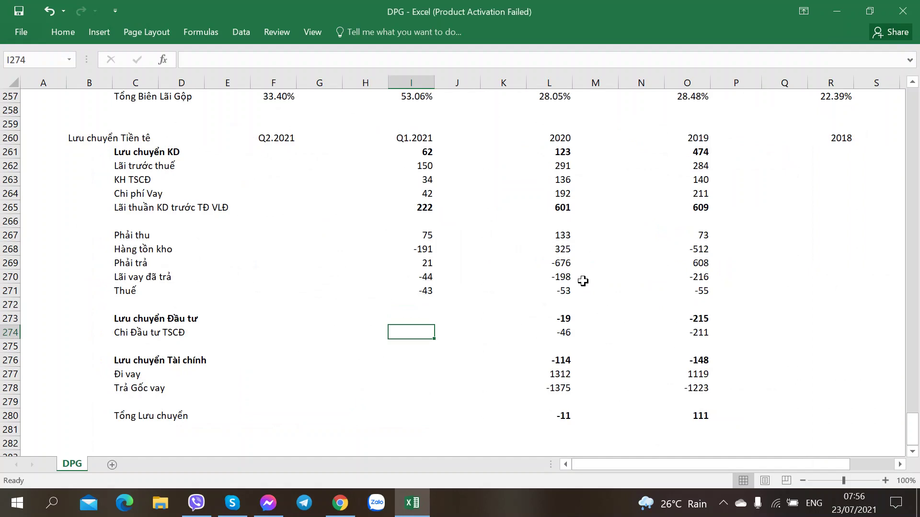
type("-118")
key("Tab")
key("alt+Tab")
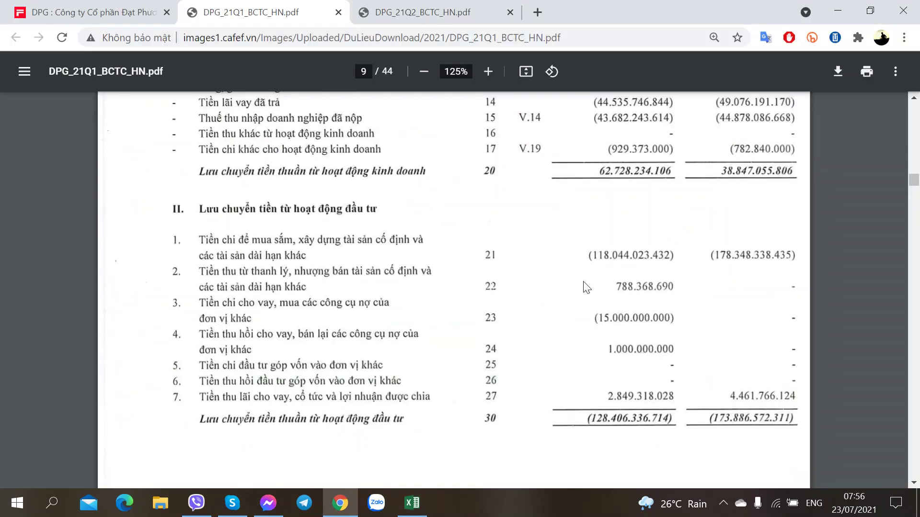
key("alt+Tab")
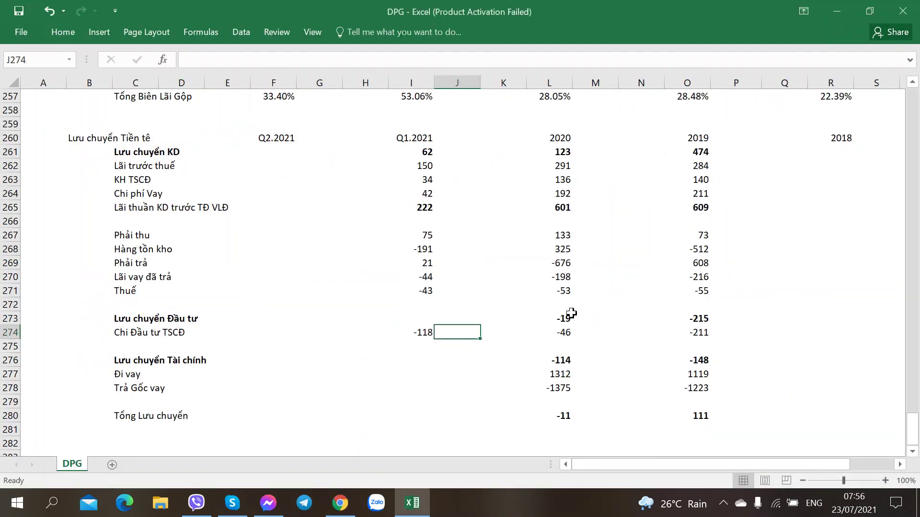
left_click(415, 332)
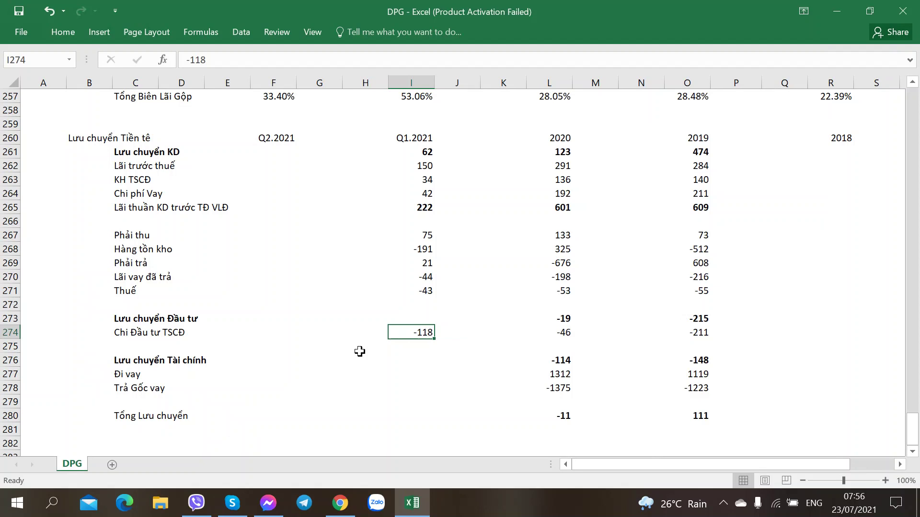
Enter -128 from the report as Q1.2021 "Lưu chuyển Đầu tư" in I273 and make it bold
left_click(397, 317)
key("alt+Tab")
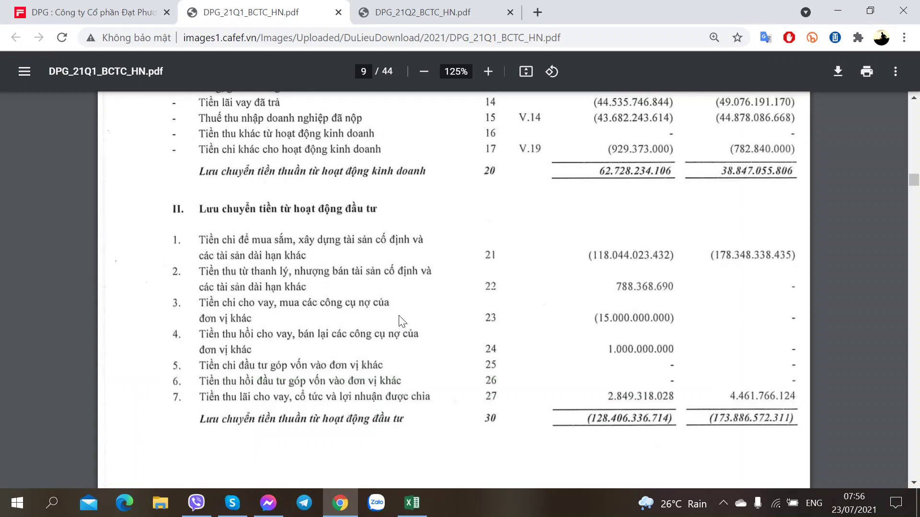
key("alt+Tab")
type("-128")
key("Tab")
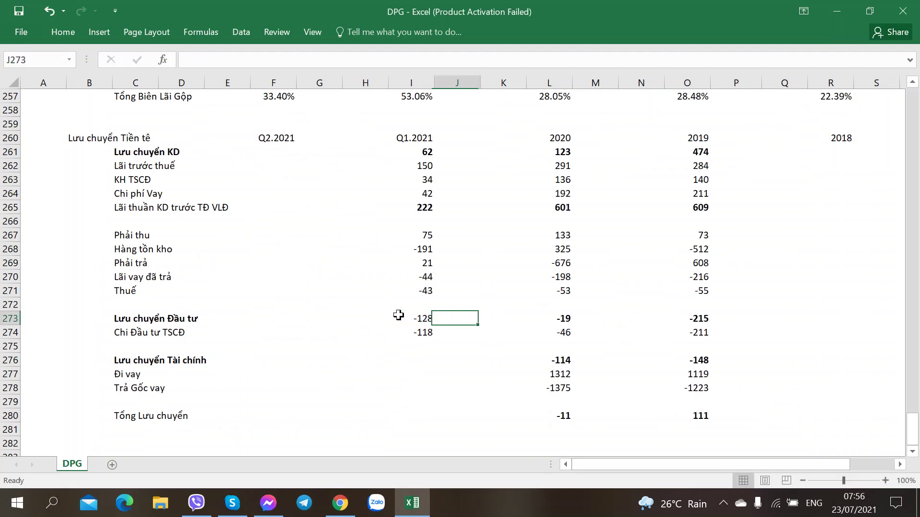
left_click(398, 315)
key("ctrl+b")
key("Down")
key("Left")
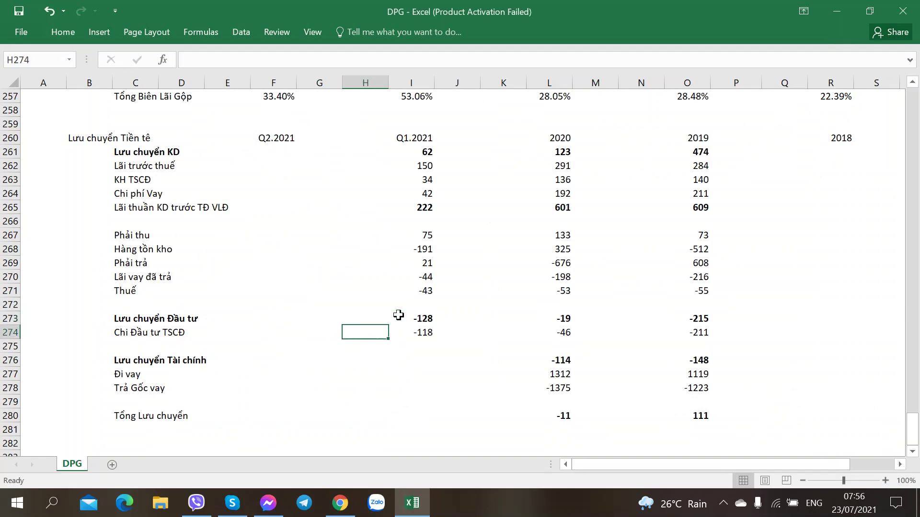
key("alt+Tab")
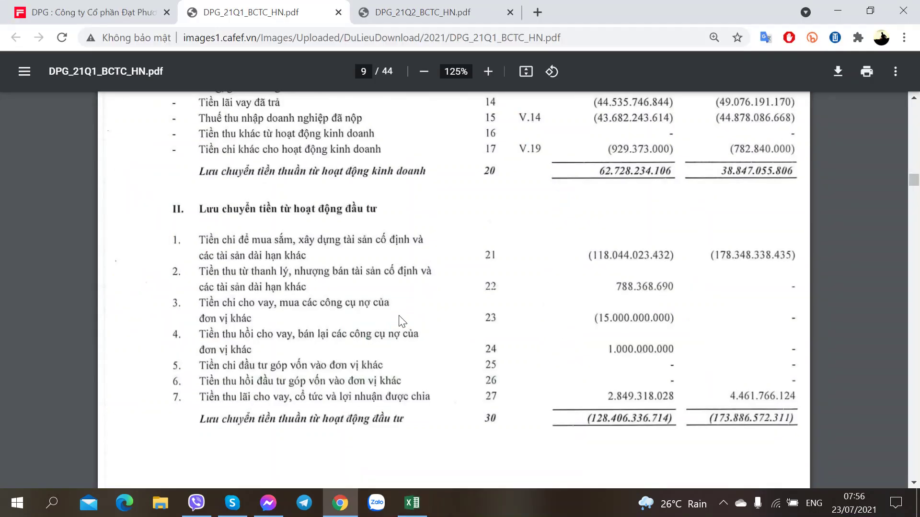
key("alt+Tab")
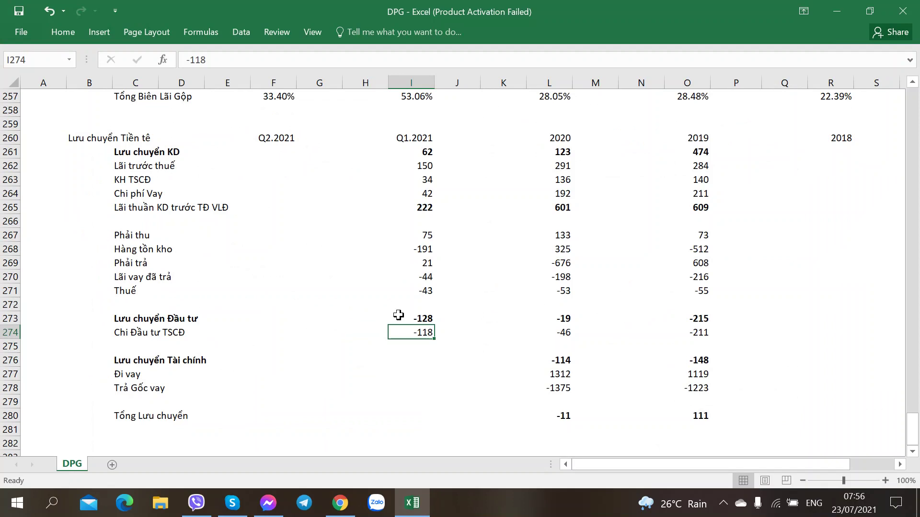
Find the financing cash flows in the Q1 2021 report and enter 186 as Q1.2021 "Đi vay" in I277
key("alt+Tab")
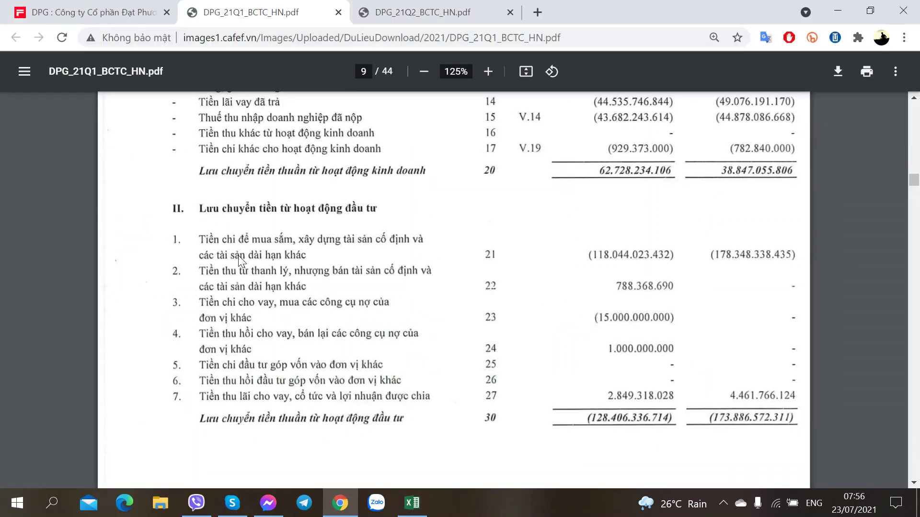
scroll(237, 255, "down", 1)
key("alt+Tab")
key("alt+Tab")
scroll(232, 265, "down", 8)
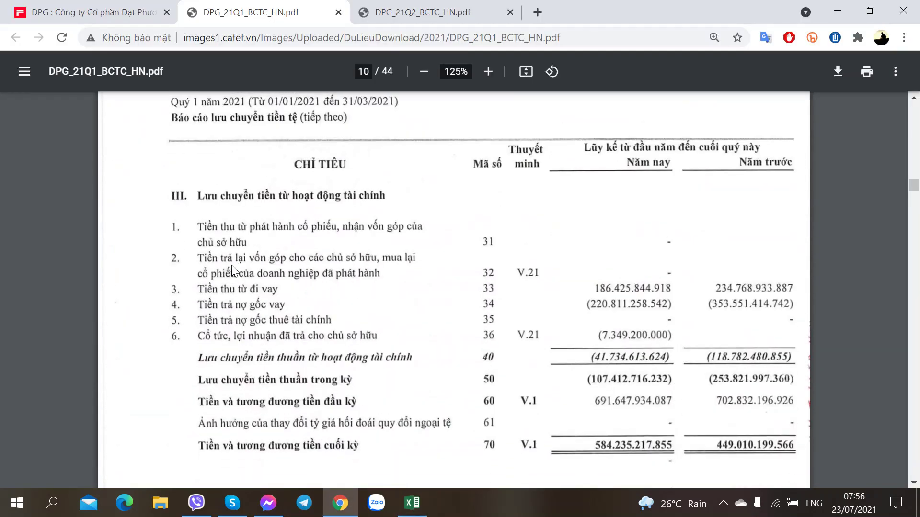
key("alt+Tab")
key("alt+Tab")
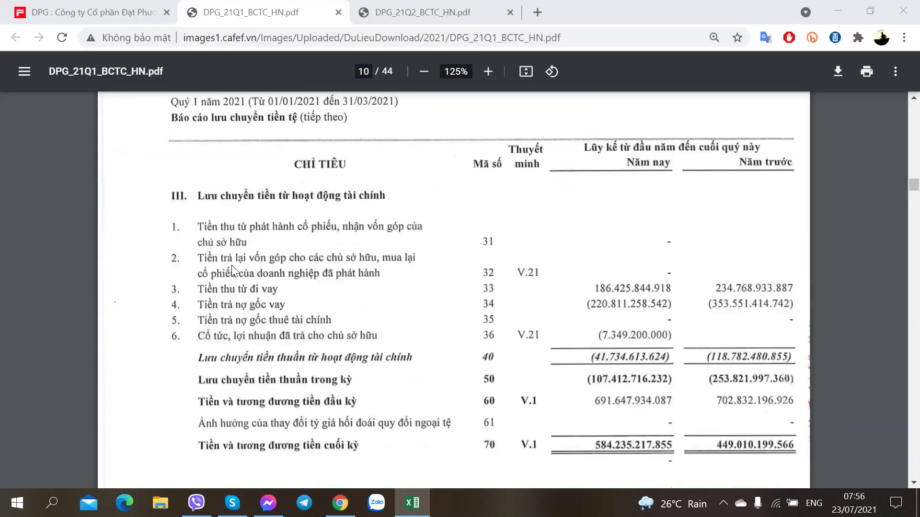
key("alt+Tab")
type("186")
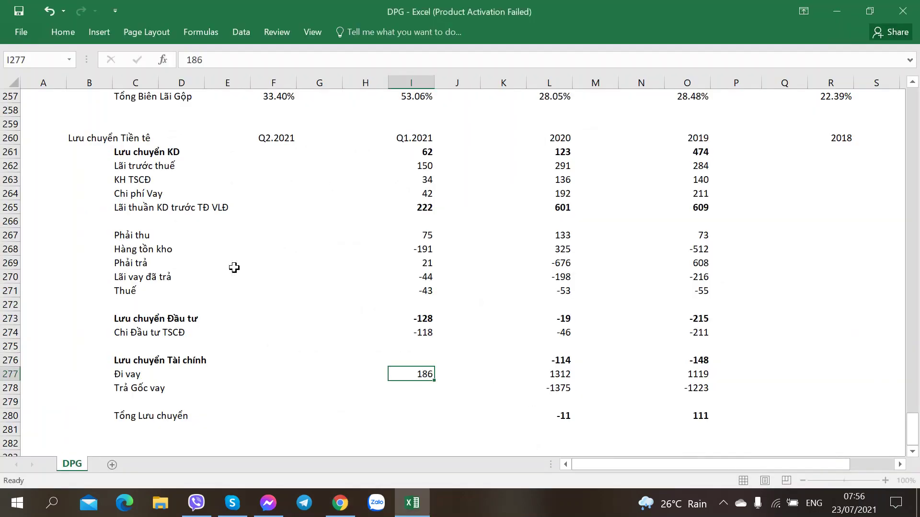
key("Return")
Enter -220 from the report as Q1.2021 "Trả Gốc vay" in I278
key("alt+Tab")
key("alt+Tab")
type("-220")
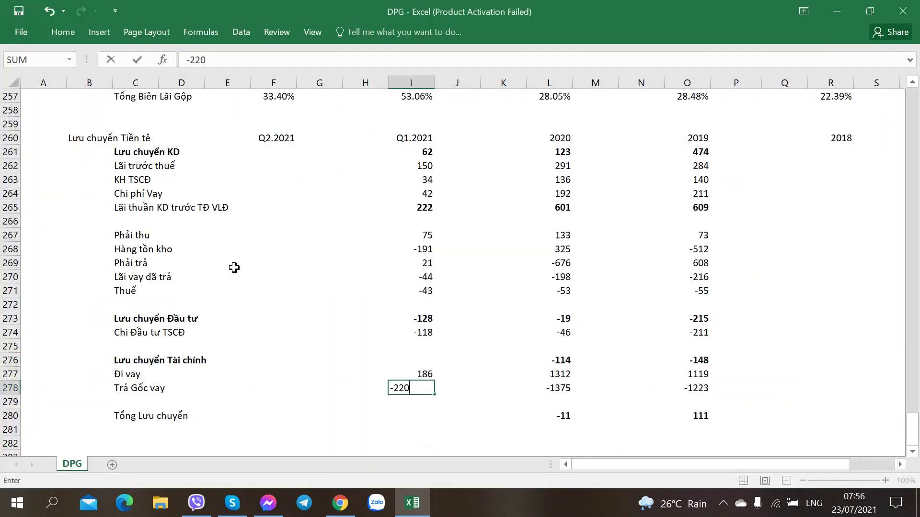
key("Tab")
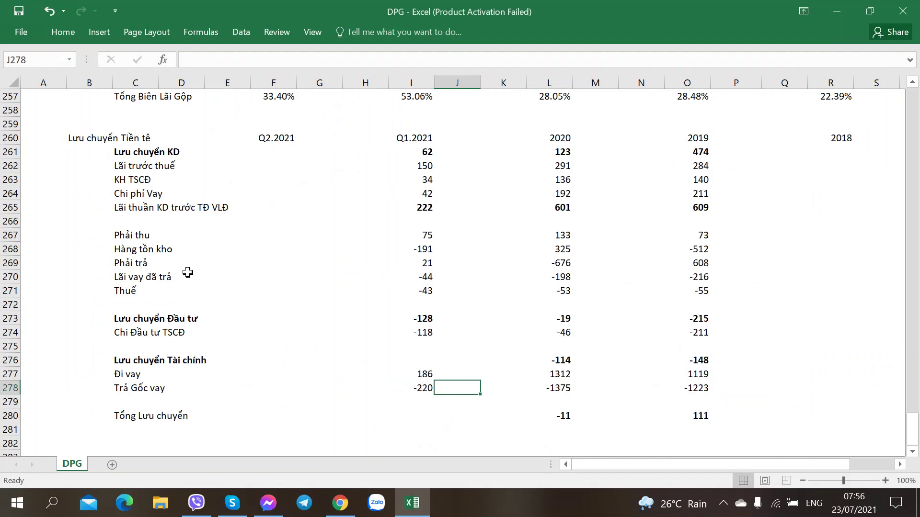
Enter -41 from the report as Q1.2021 "Lưu chuyển Tài chính" in I276, in bold
left_click(425, 359)
key("alt+Tab")
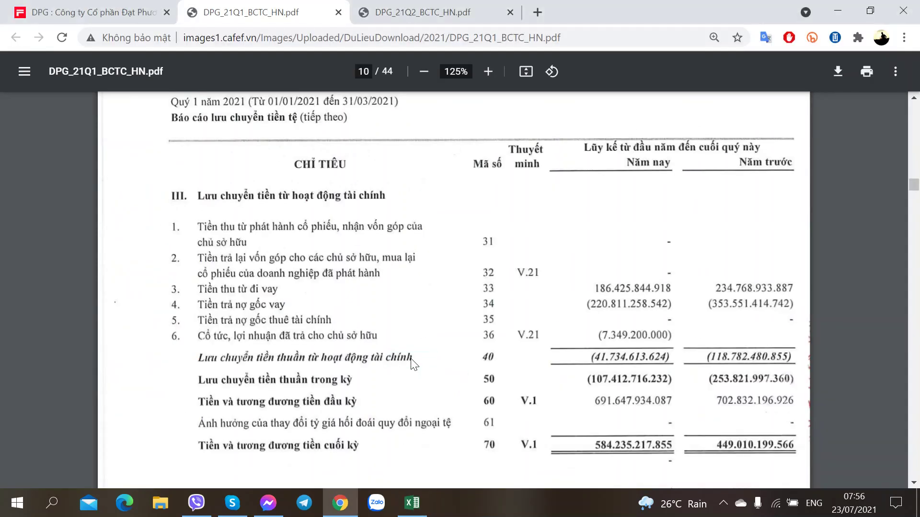
key("alt+Tab")
type("-41")
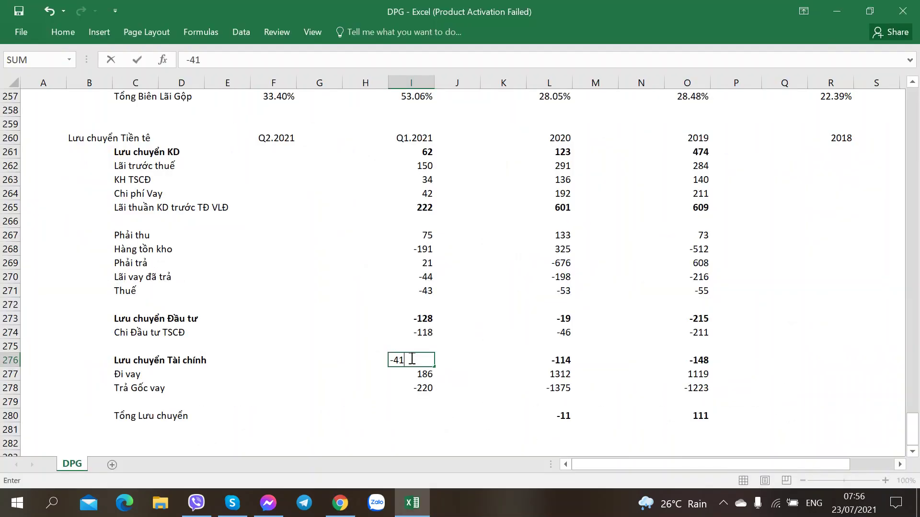
key("Tab")
left_click(411, 362)
key("Return")
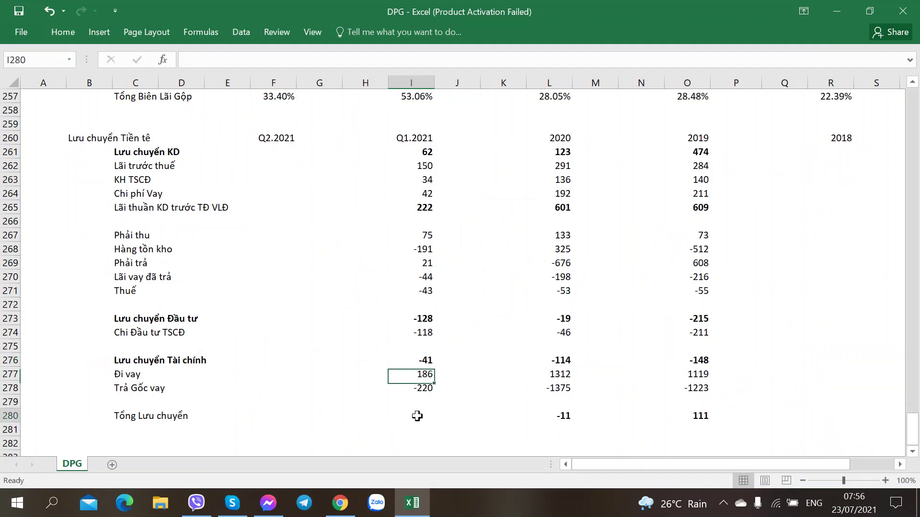
Look up the net cash flow for the period in the report and enter 107 as Q1.2021 "Tổng Lưu chuyển" in I280, in bold
left_click(421, 416)
key("alt+Tab")
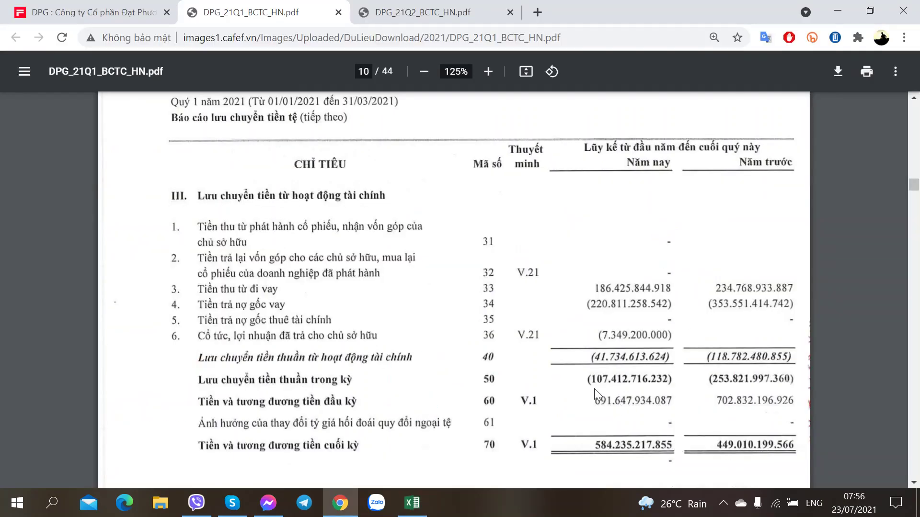
key("alt+Tab")
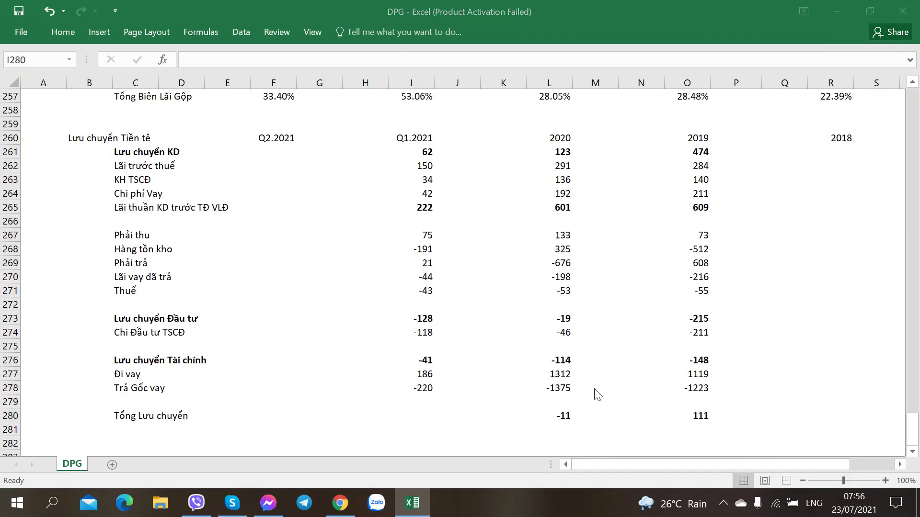
key("alt+Tab")
key("alt+Tab")
type("10")
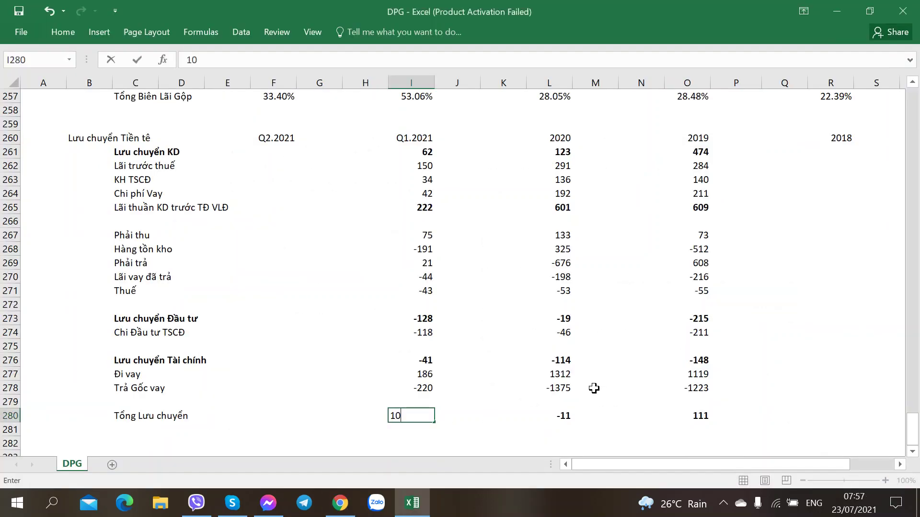
type("7")
key("ctrl+Return")
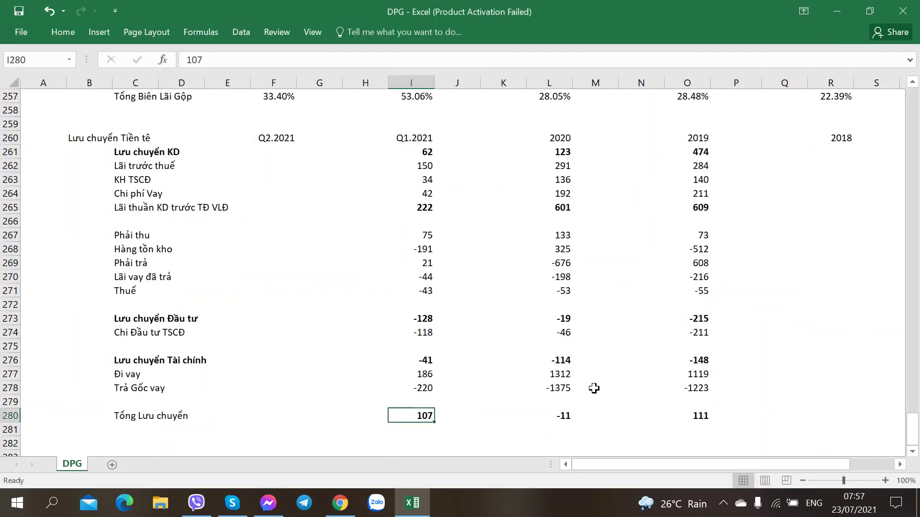
Check the Q1.2021 cash flow entries against the report and correct "Tổng Lưu chuyển" in I280 to -107
left_click(400, 151)
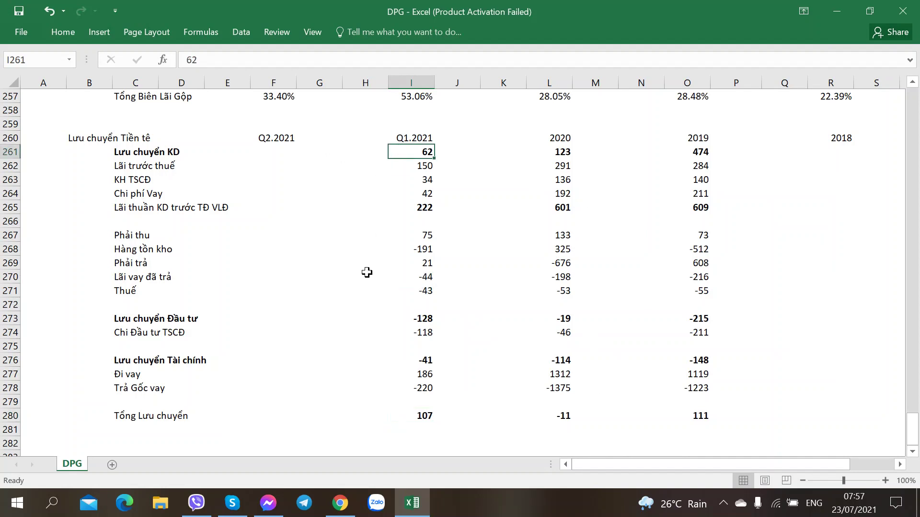
left_click(424, 390)
key("alt+Tab")
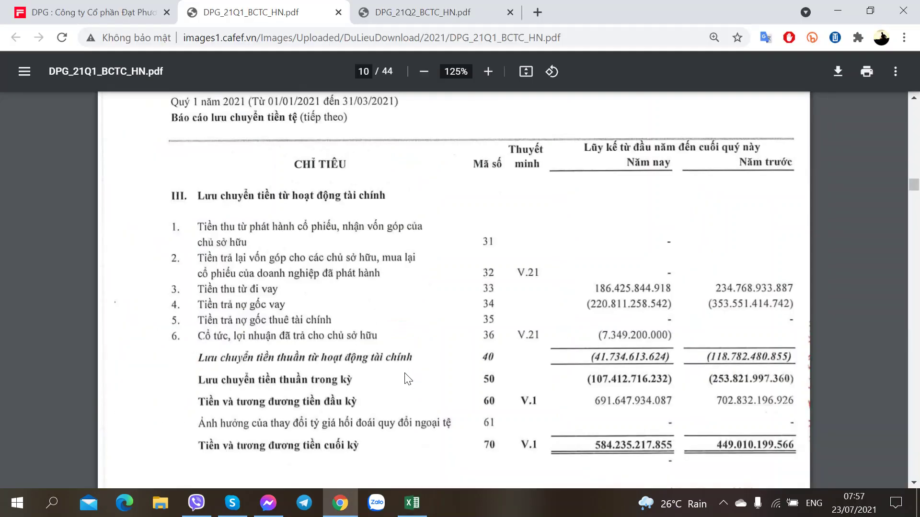
key("alt+Tab")
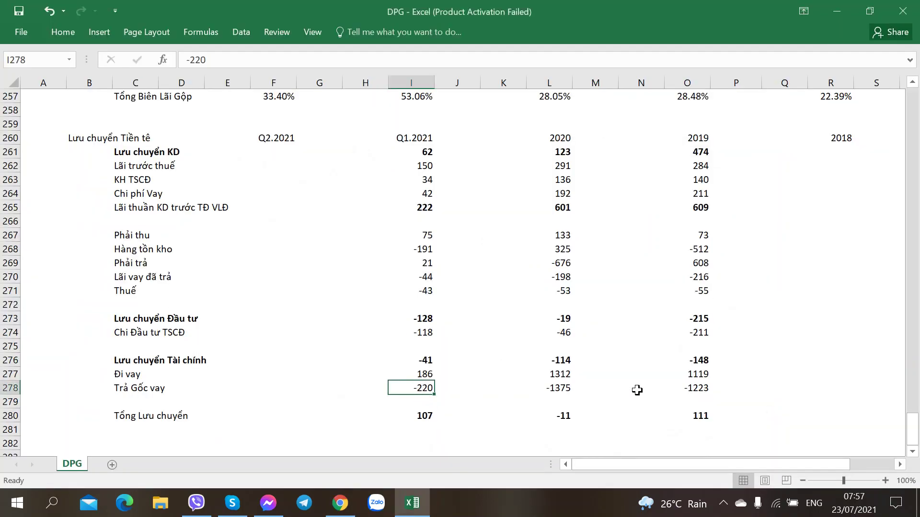
key("alt+Tab")
key("alt+Tab")
left_click(424, 415)
key("F2")
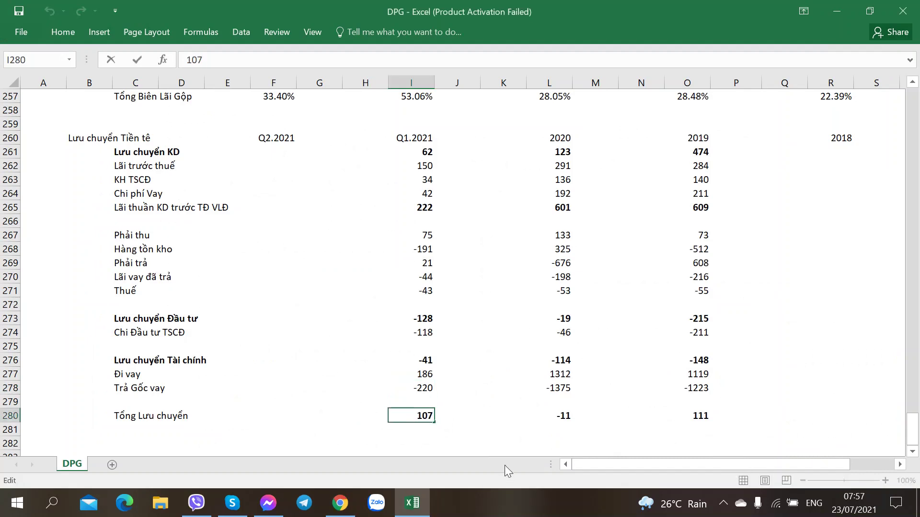
key("Home")
type("-")
key("Tab")
Check the Q1.2021 cash flow entries against the report's cash flow statement and the cash and receivables lines of its balance sheet
key("alt+Tab")
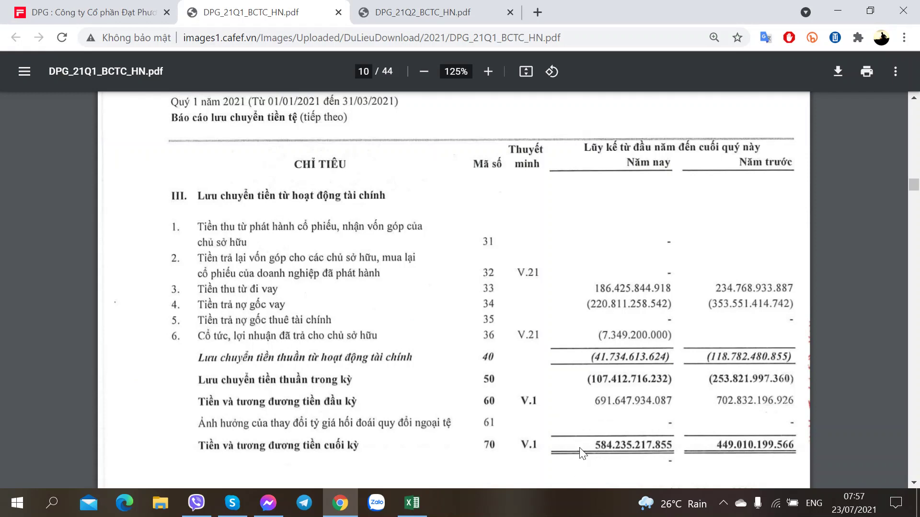
key("alt+Tab")
key("alt+Tab")
left_click_drag(914, 183, 862, 153)
scroll(610, 200, "up", 5)
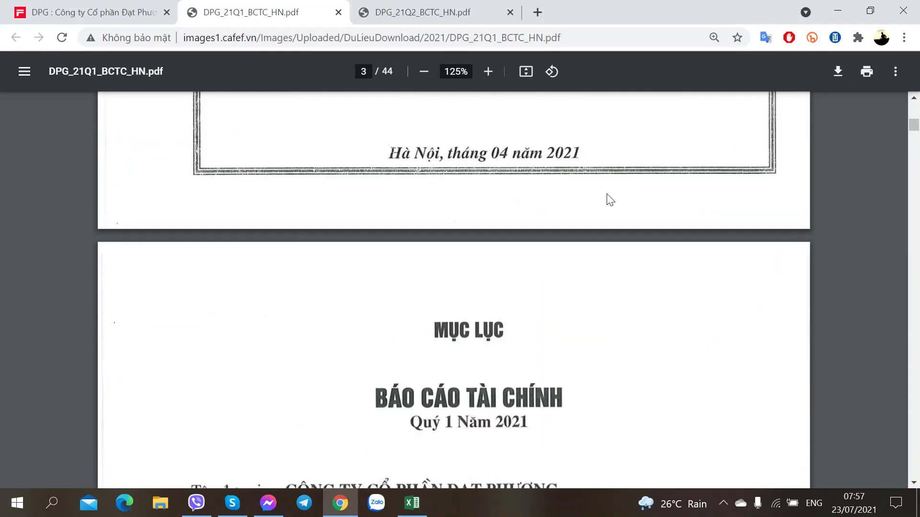
scroll(599, 206, "down", 10)
scroll(599, 206, "down", 5)
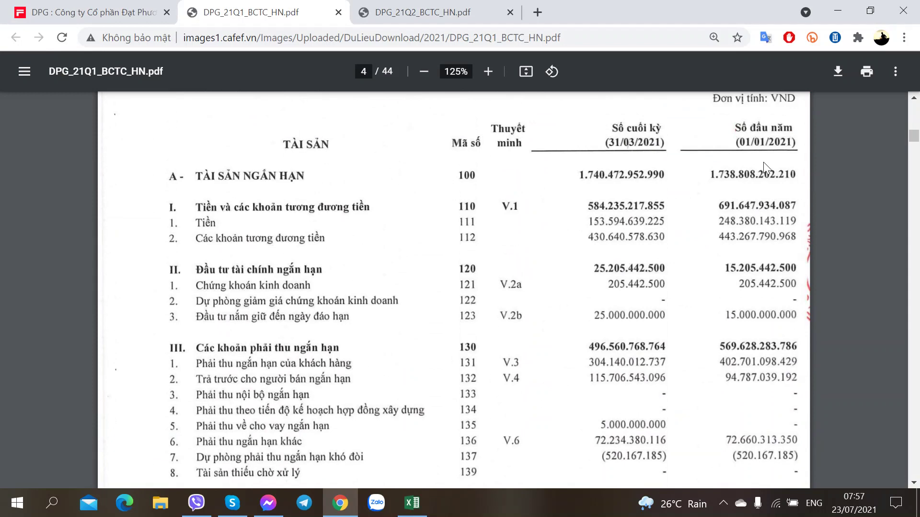
key("alt+Tab")
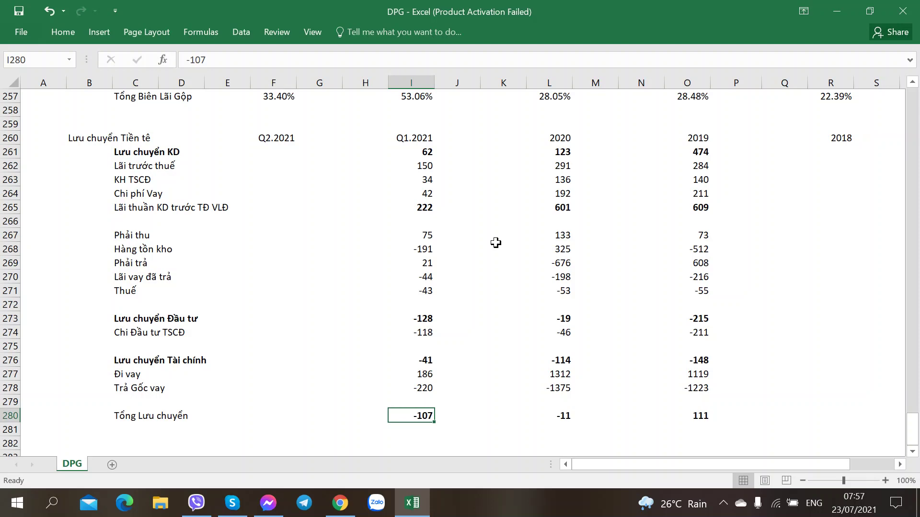
key("alt+Tab")
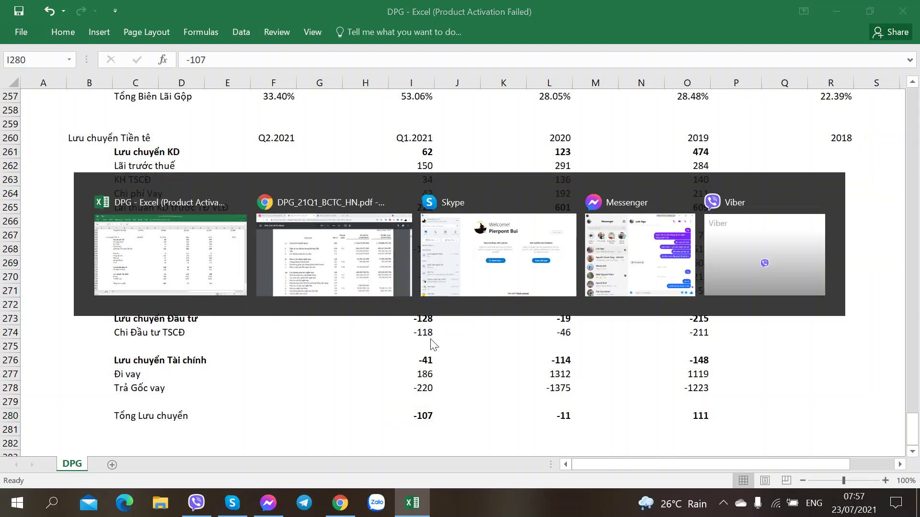
Examine the inventory, fixed assets and long-term construction in progress in the Q1.2021 balance sheet alongside the cash flow block
scroll(623, 278, "down", 20)
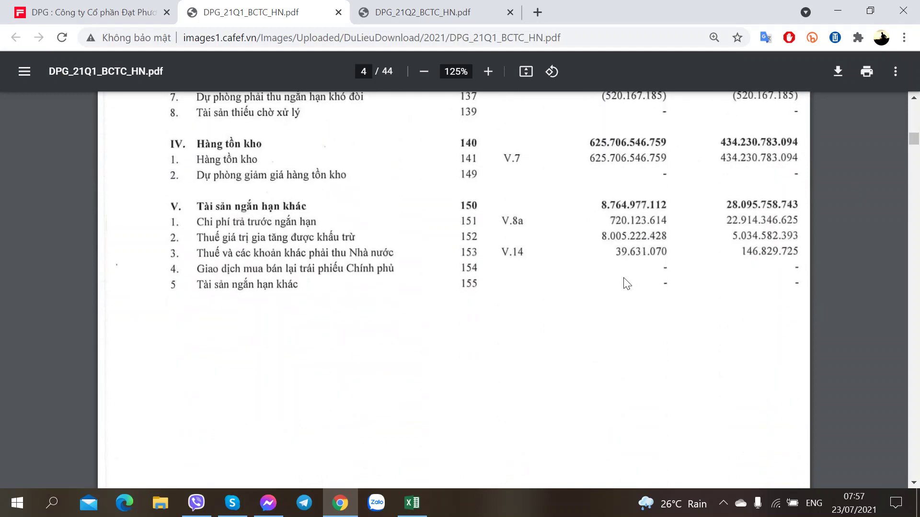
scroll(625, 283, "down", 6)
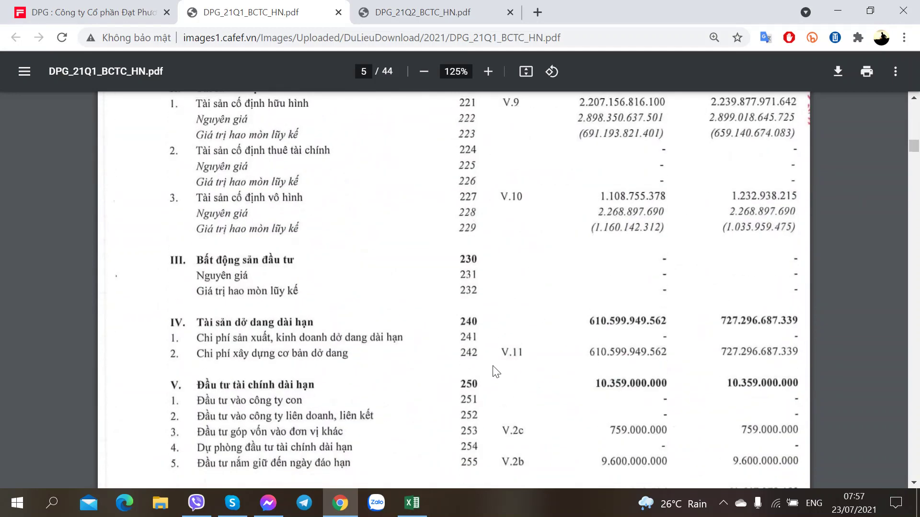
scroll(501, 369, "up", 1)
scroll(501, 369, "up", 1)
scroll(502, 369, "down", 3)
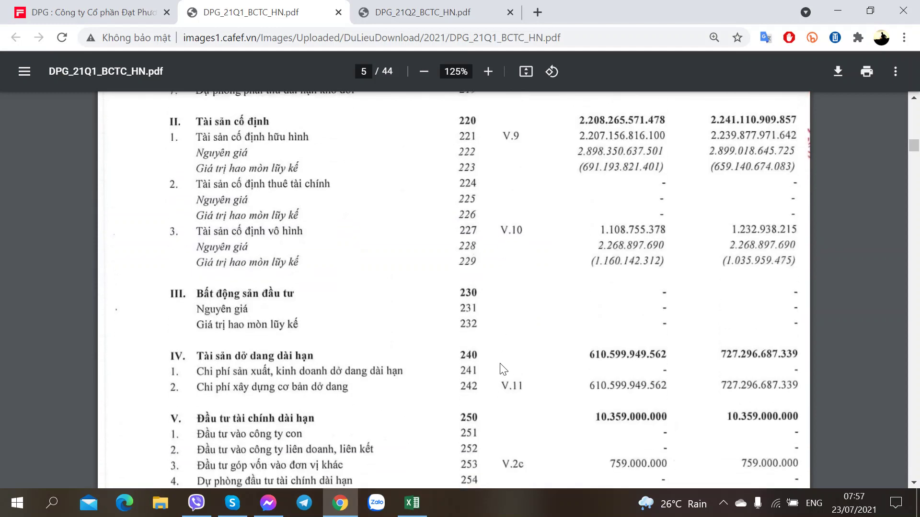
scroll(502, 369, "up", 2)
key("alt+Tab")
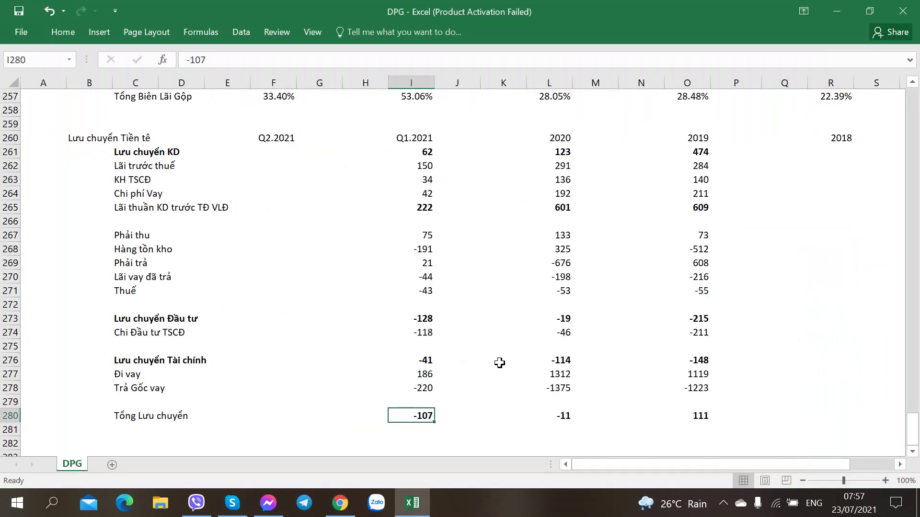
key("alt+Tab")
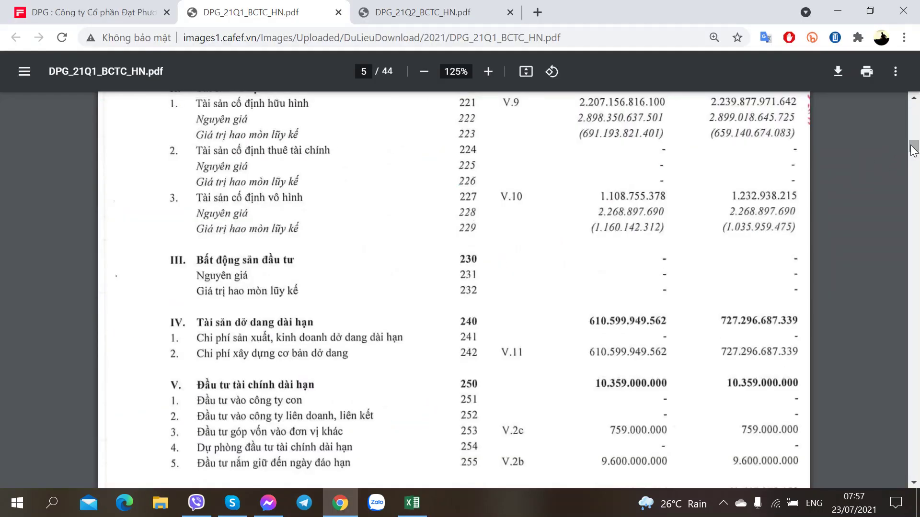
Examine note 11 "Chi phí xây dựng cơ bản dở dang" in the Q1 report and compare it with the Q1.2021 "Hàng tồn kho" entry
left_click_drag(913, 146, 914, 345)
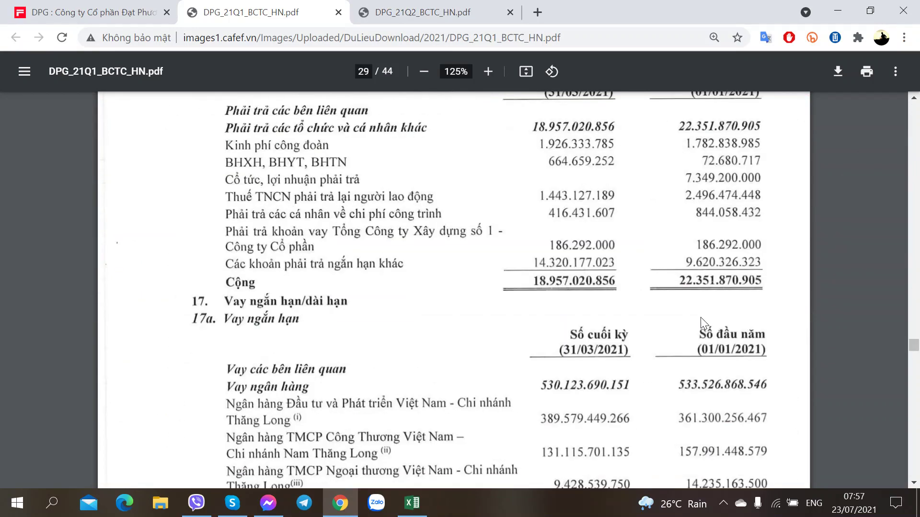
scroll(700, 317, "up", 5)
scroll(698, 320, "up", 10)
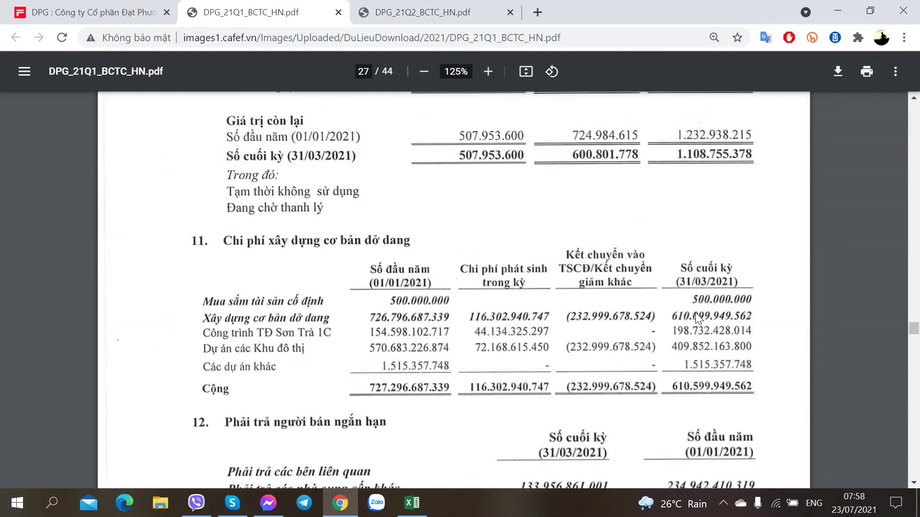
scroll(698, 320, "down", 3)
scroll(695, 316, "down", 3)
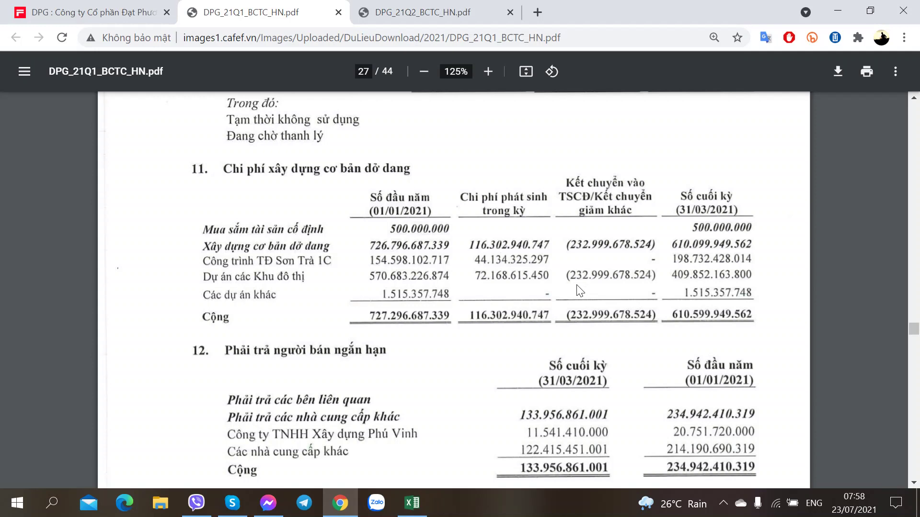
key("alt+Tab")
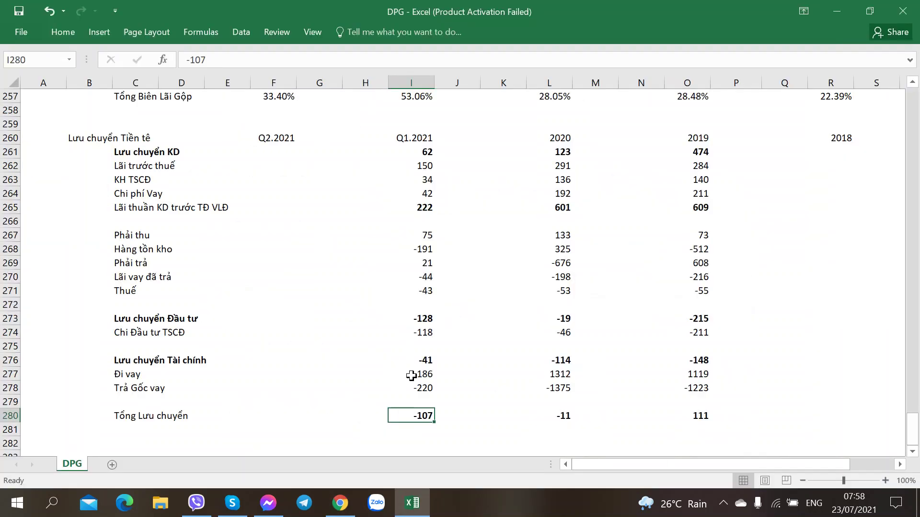
left_click(406, 247)
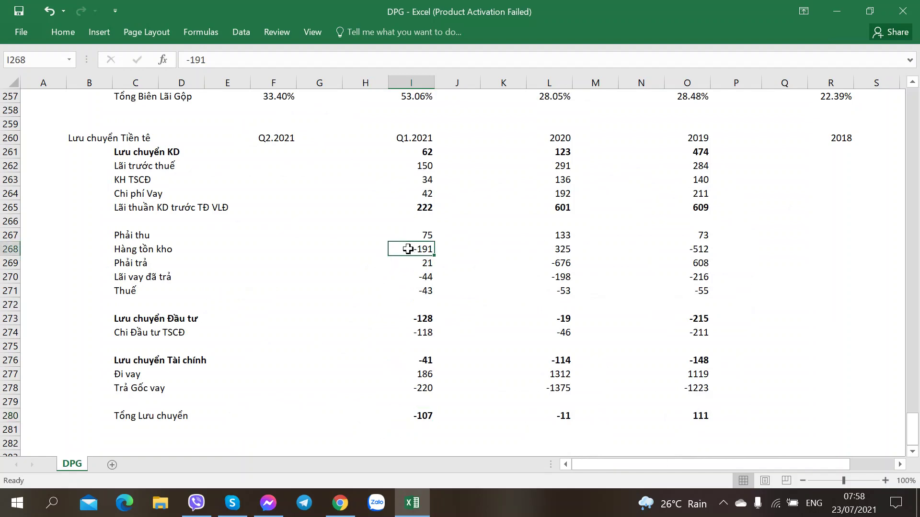
Switch to the Q2 2021 consolidated report, find its cash flow statement on page 9 and enlarge it for reading
left_click(265, 155)
key("alt+Tab")
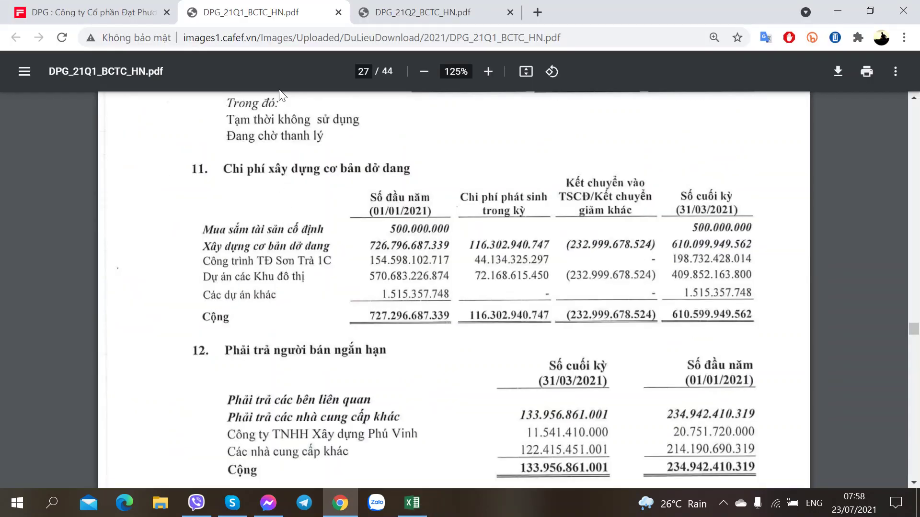
key("ctrl+Tab")
scroll(304, 232, "down", 10)
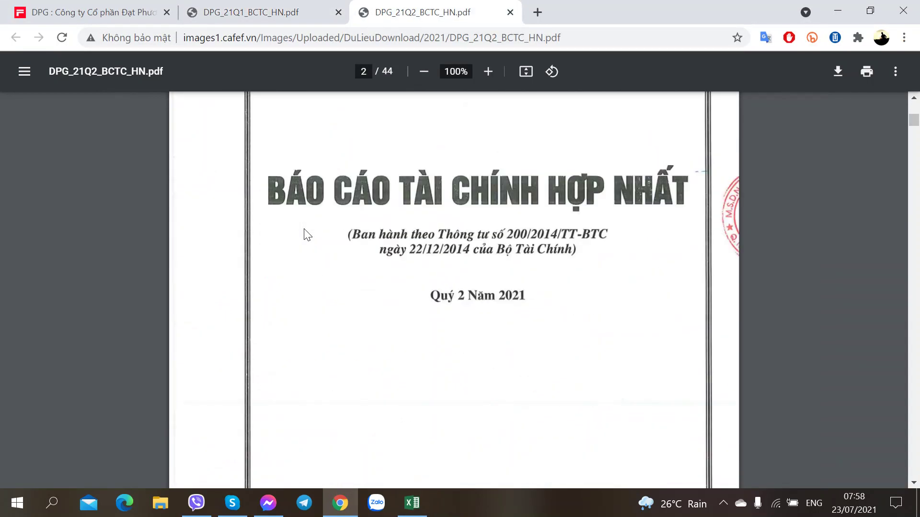
scroll(304, 233, "up", 3)
scroll(304, 230, "down", 2)
scroll(305, 235, "down", 10)
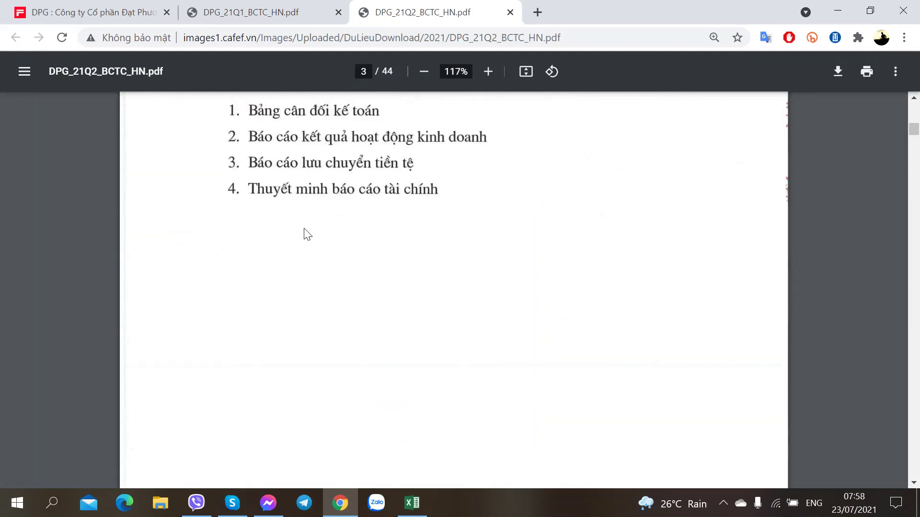
scroll(303, 214, "down", 3)
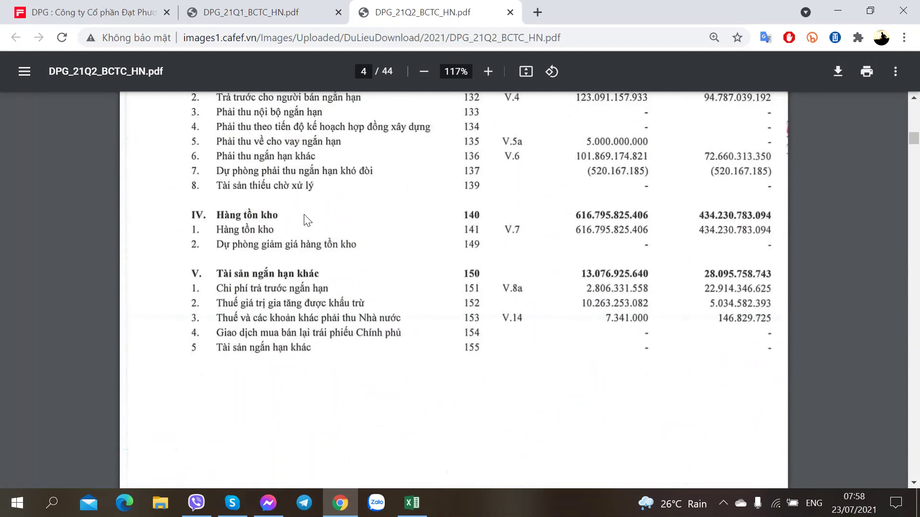
scroll(307, 220, "down", 15)
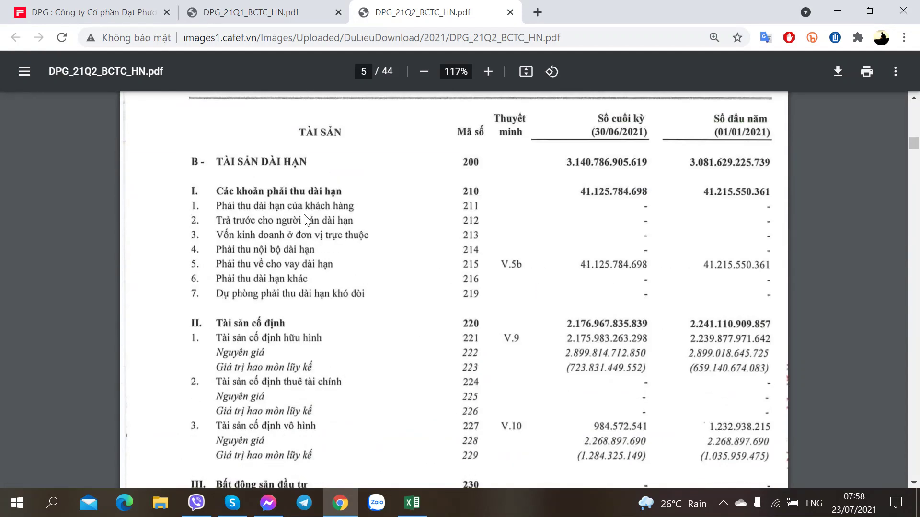
scroll(306, 220, "down", 20)
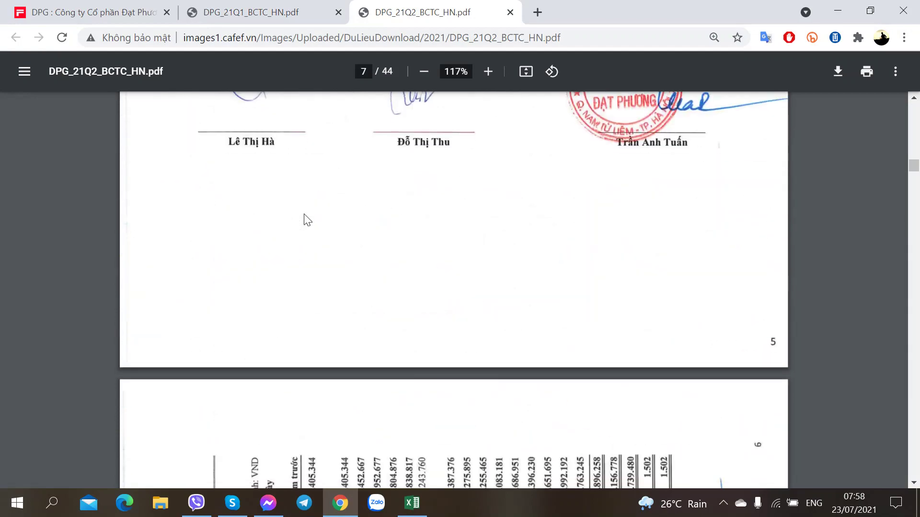
scroll(304, 214, "up", 3)
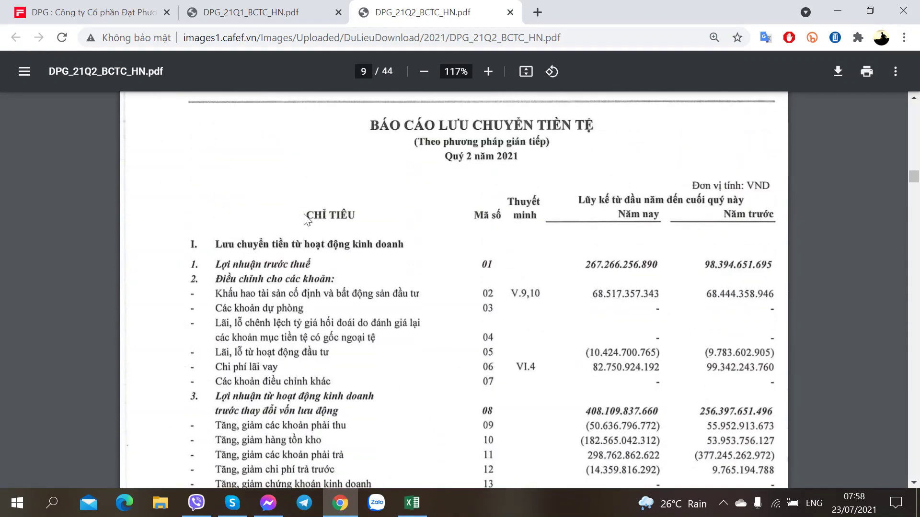
scroll(304, 214, "down", 1)
scroll(304, 214, "up", 3)
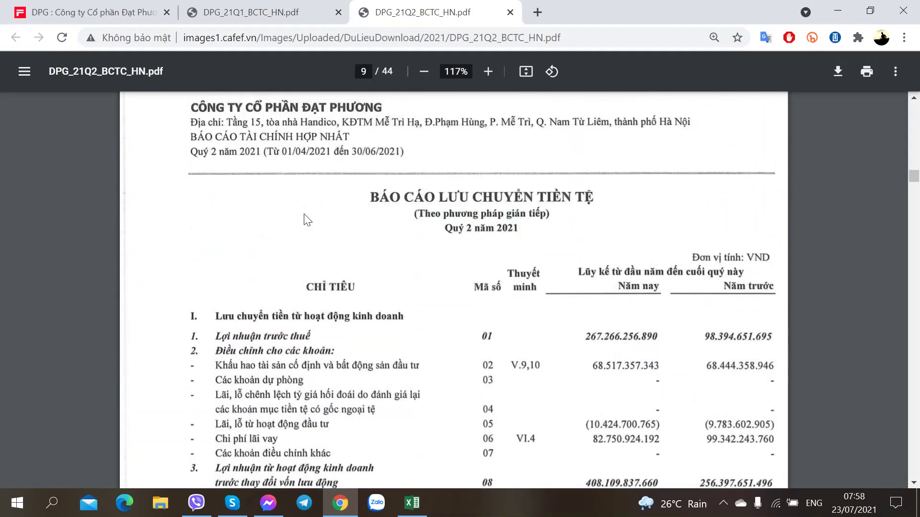
scroll(307, 225, "up", 1)
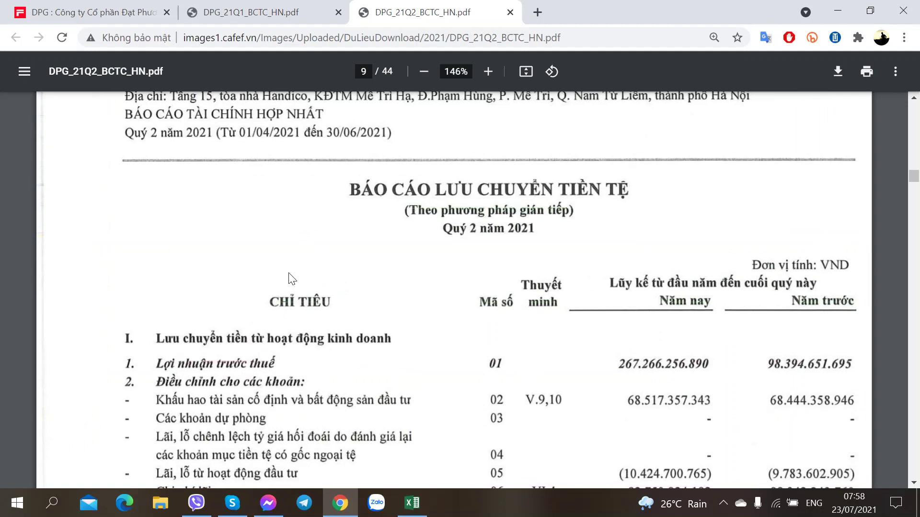
Enter 267 from the Q2 report as Q2.2021 "Lãi trước thuế" in F262
key("alt+Tab")
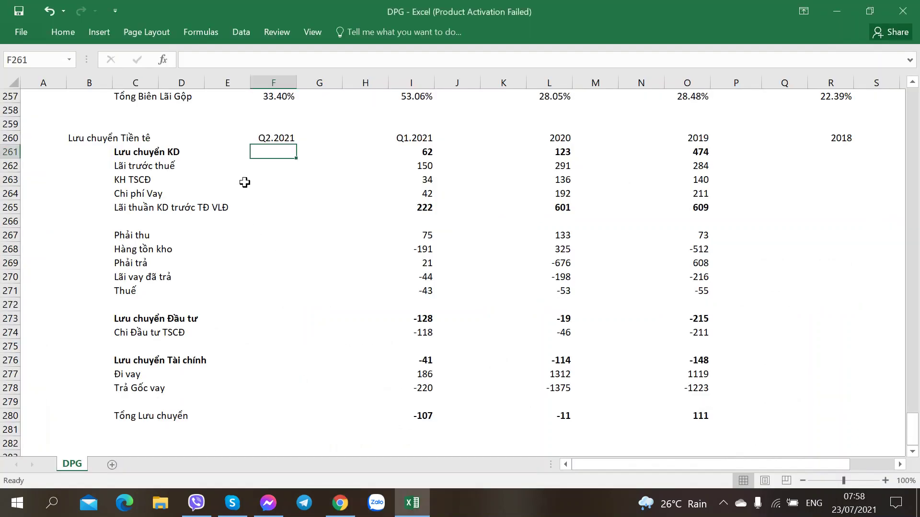
left_click(247, 168)
key("alt+Tab")
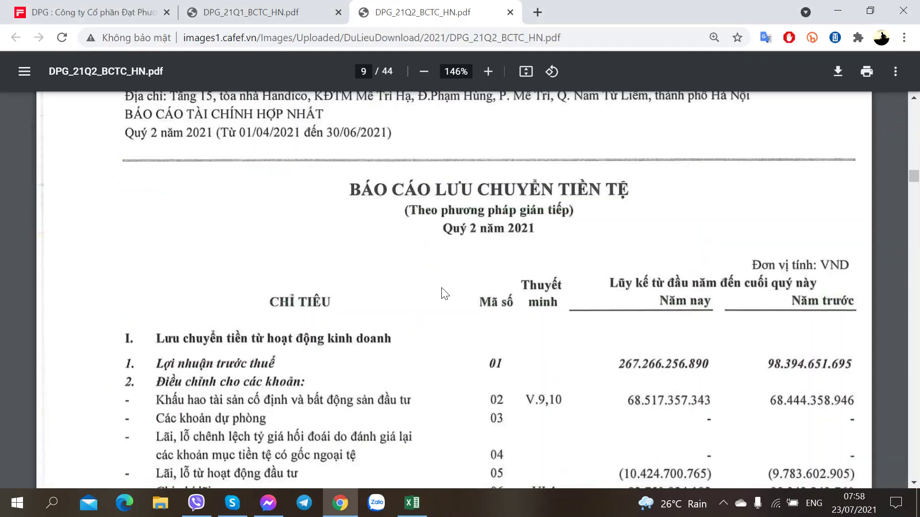
key("alt+Tab")
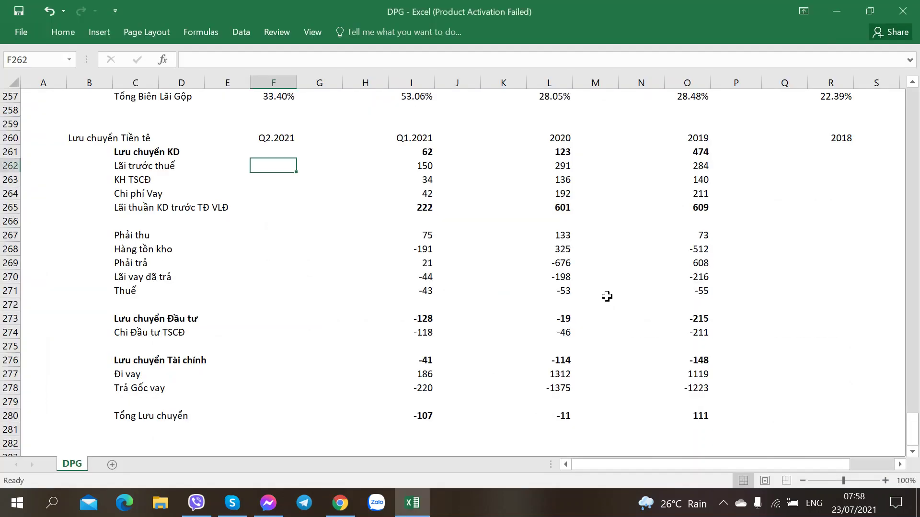
type("267")
key("Return")
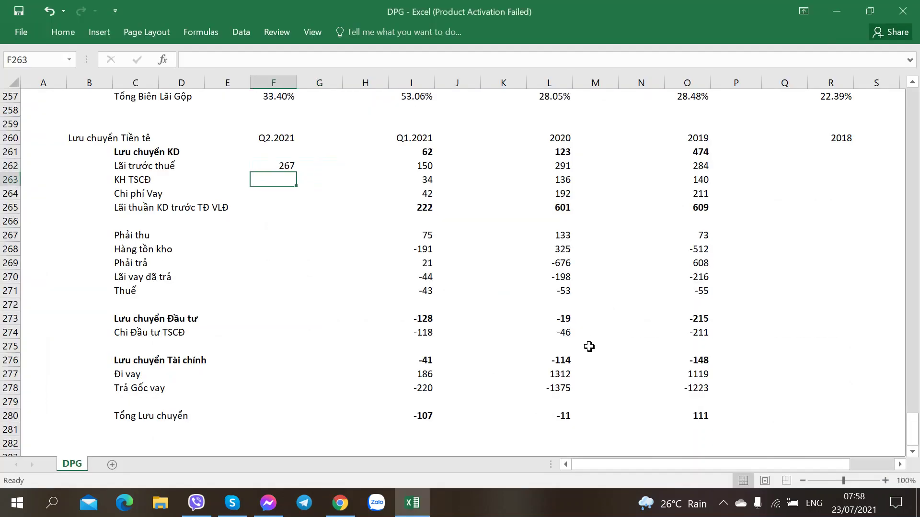
Enter 68 from the report as Q2.2021 "KH TSCĐ" in F263 and compare it with the Q1.2021 figure
key("alt+Tab")
scroll(520, 298, "down", 2)
key("alt+Tab")
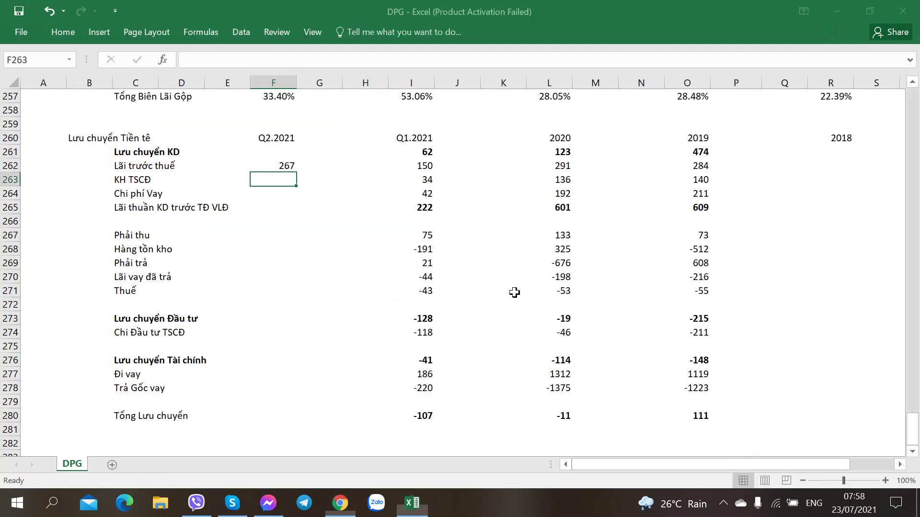
type("68")
key("Tab")
key("Tab")
left_click(424, 177)
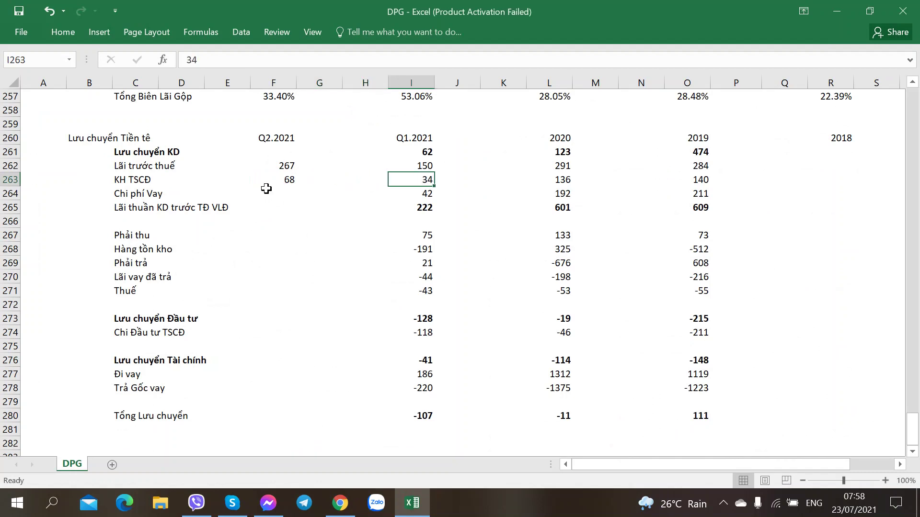
left_click(290, 180)
Enter 82 from the report as Q2.2021 "Chi phí Vay" in F264 and check it against the cash flow statement
left_click(265, 196)
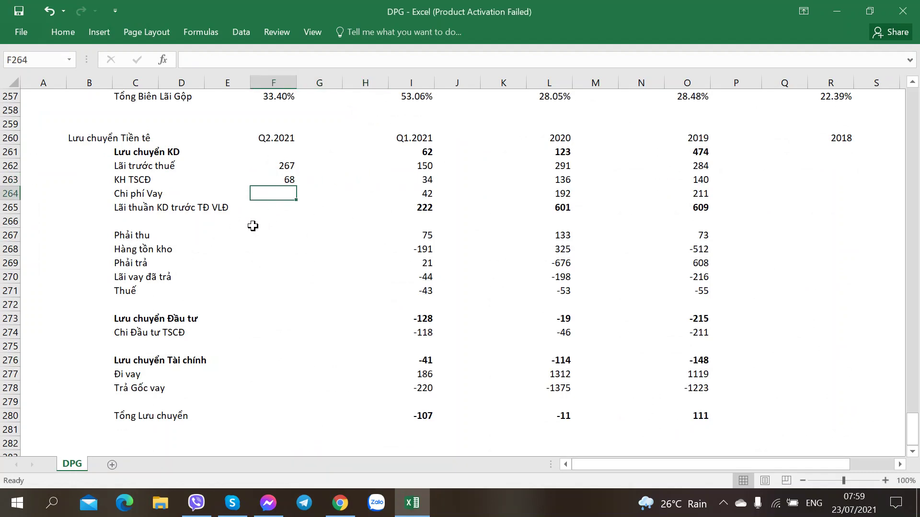
key("alt+Tab")
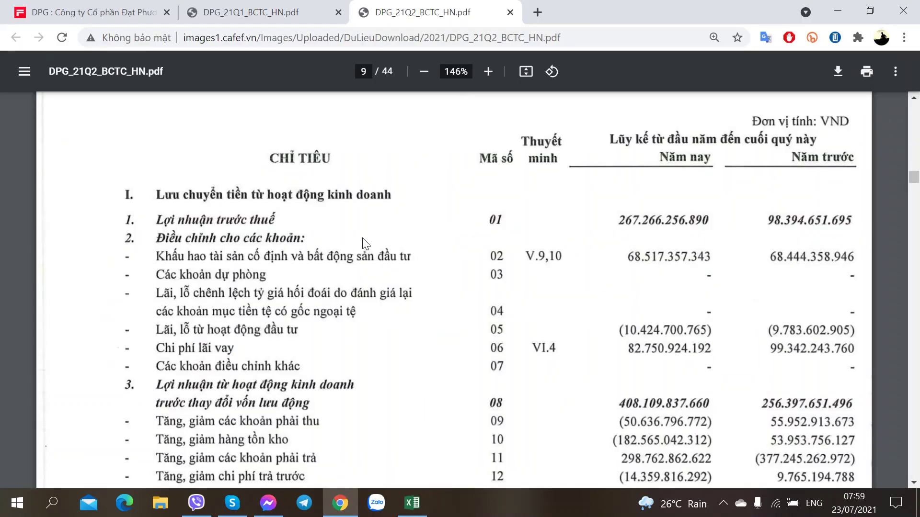
key("alt+Tab")
key("alt+Tab")
key("alt+Tab")
type("82")
key("Tab")
key("Tab")
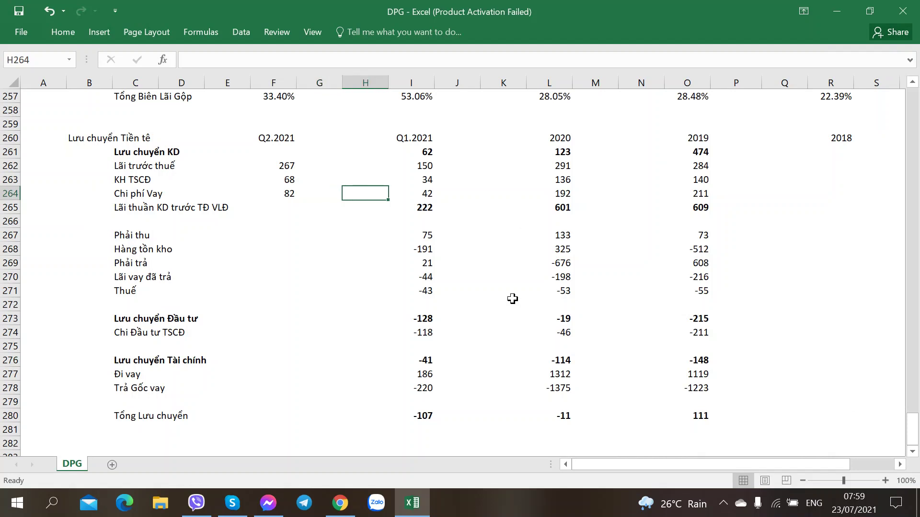
key("alt+Tab")
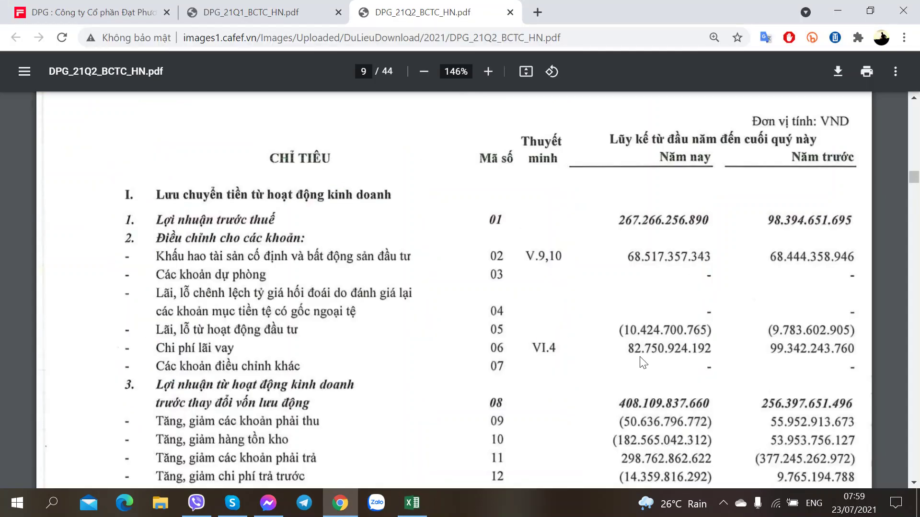
key("alt+Tab")
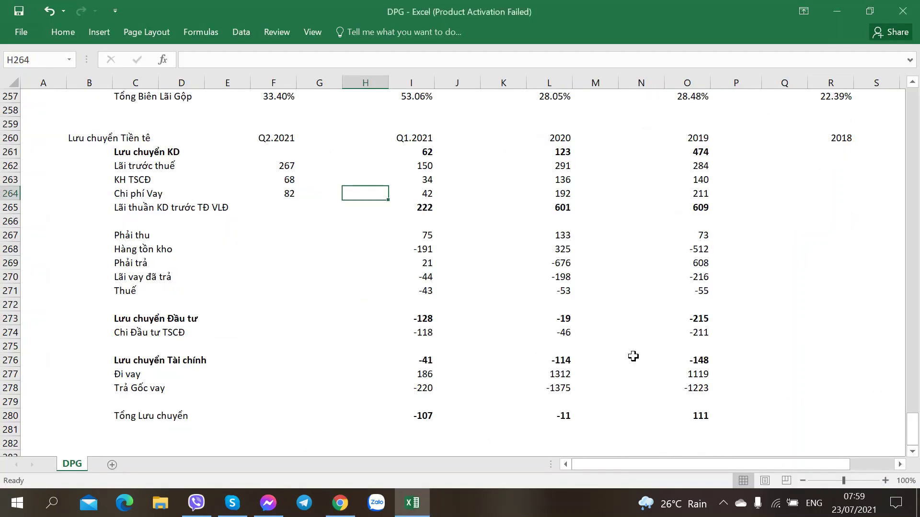
Compare the Q2 report's interest expense and other profit adjustments with the 2019 and 2020 "Chi phí Vay" figures in the workbook
key("alt+Tab")
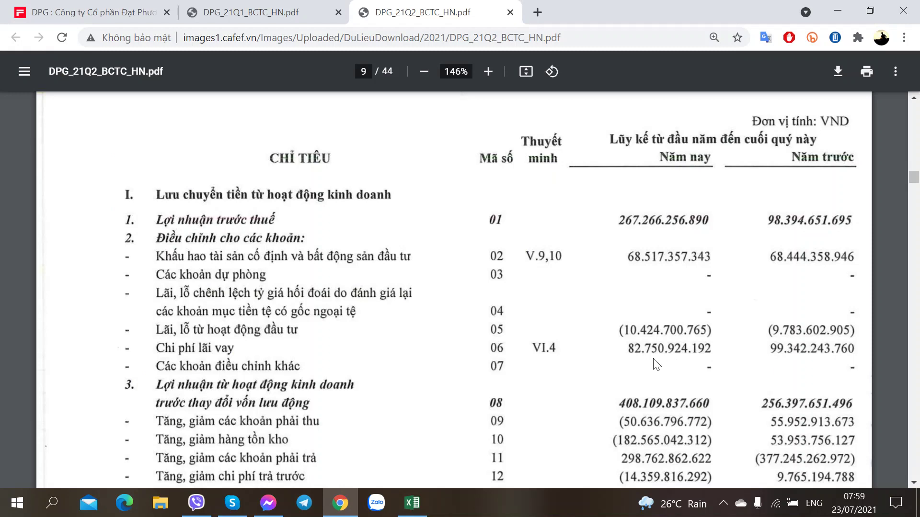
key("alt+Tab")
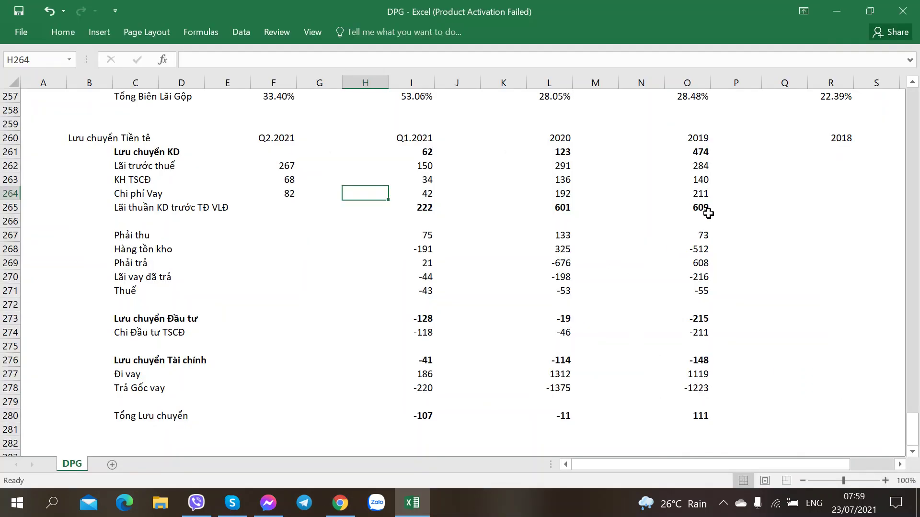
left_click(702, 194)
left_click(558, 197)
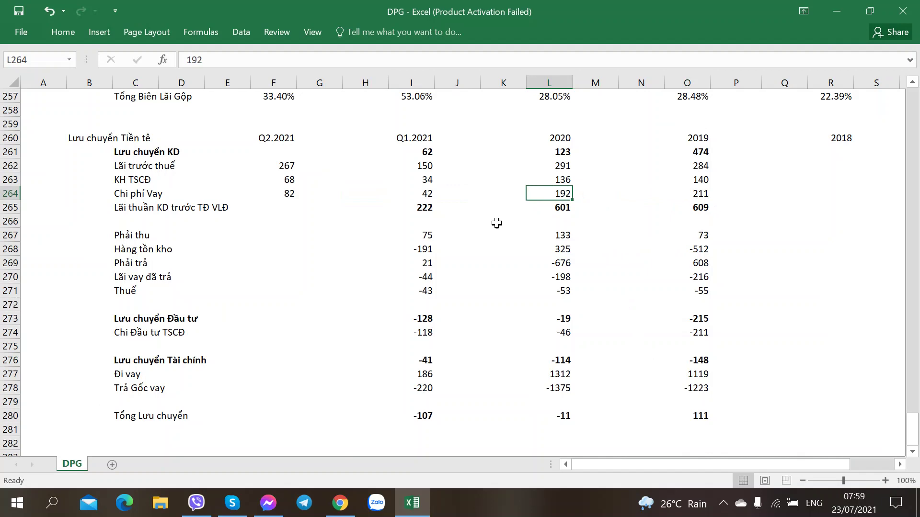
left_click(293, 211)
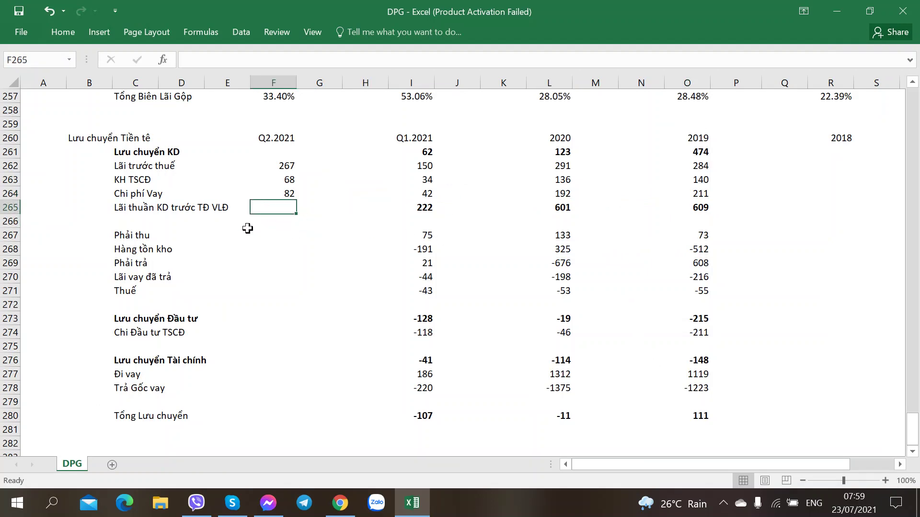
key("alt+Tab")
scroll(232, 240, "down", 3)
key("alt+Tab")
key("alt+Tab")
key("alt+Tab")
key("alt+Tab")
scroll(696, 249, "up", 5)
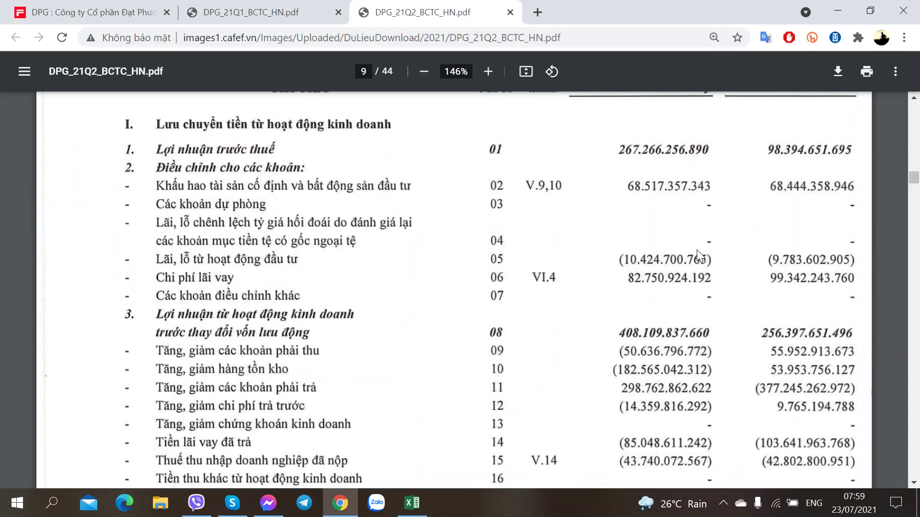
scroll(698, 255, "down", 3)
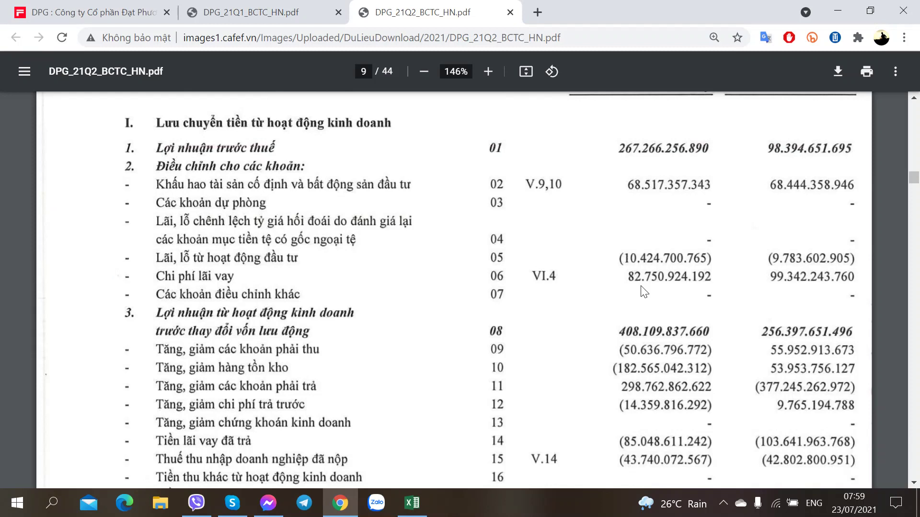
Enter 408 from the Q2 report as Q2.2021 "Lãi thuần KD trước TĐ VLĐ" in F265, make it bold and compare it with Q1.2021
key("alt+Tab")
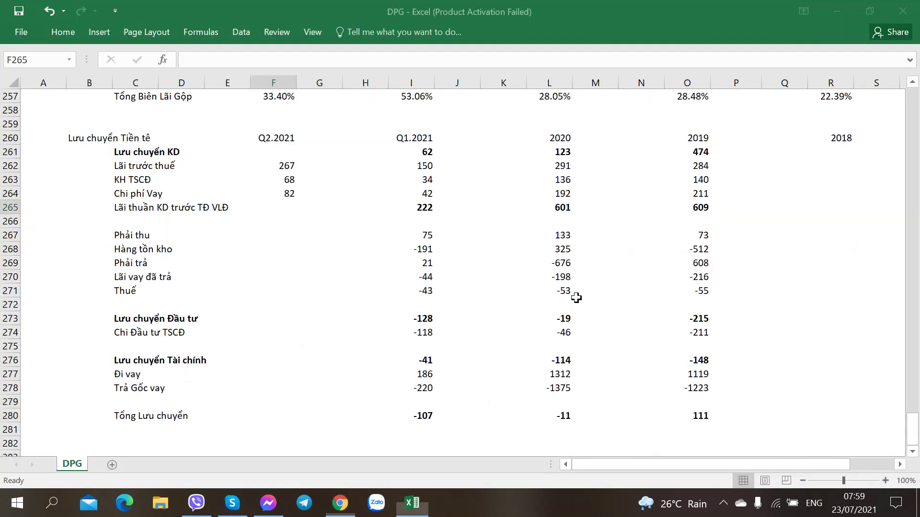
key("alt+Tab")
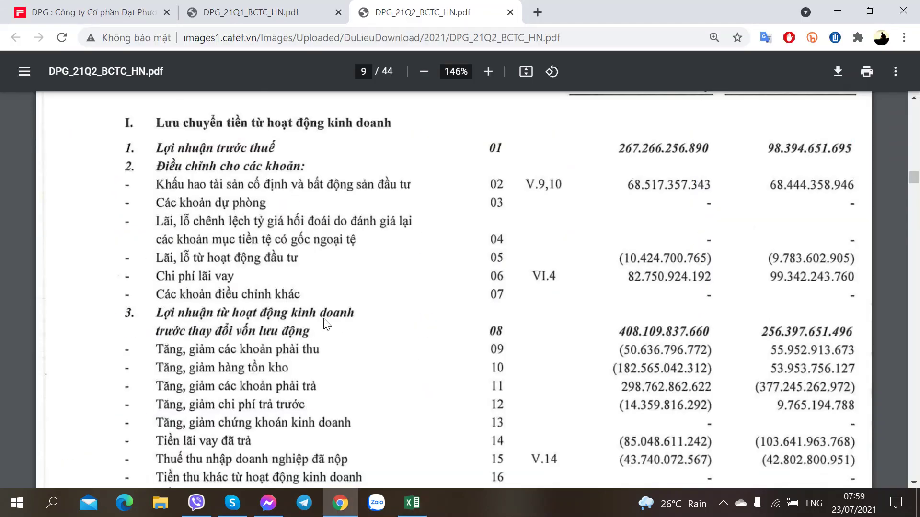
scroll(326, 324, "down", 2)
key("alt+Tab")
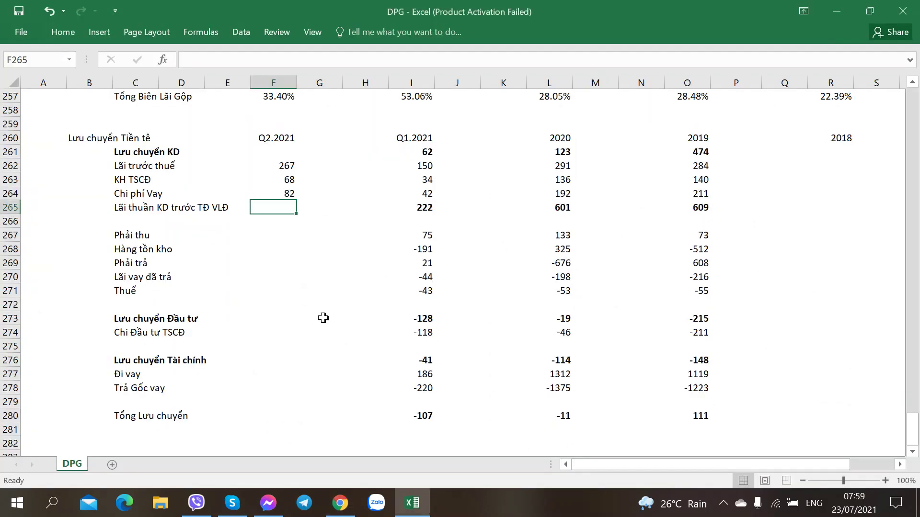
key("alt+Tab")
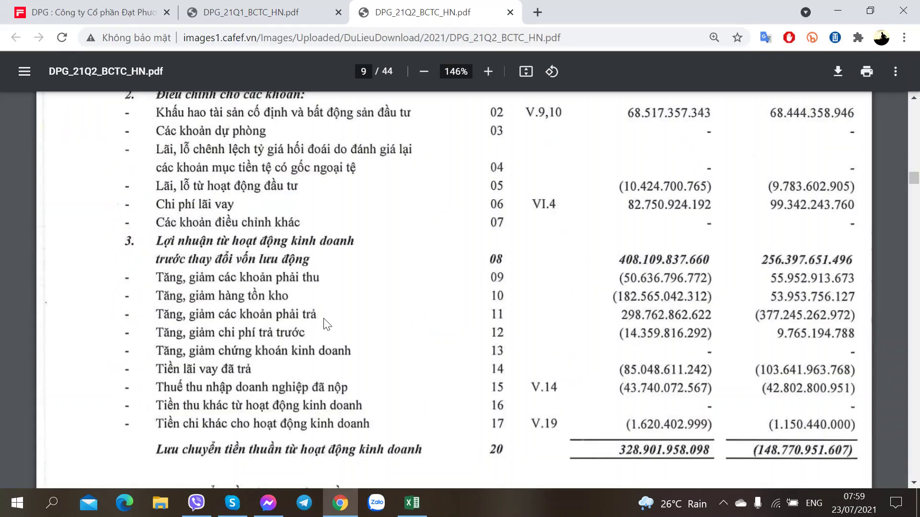
key("alt+Tab")
type("408")
key("ctrl+Return")
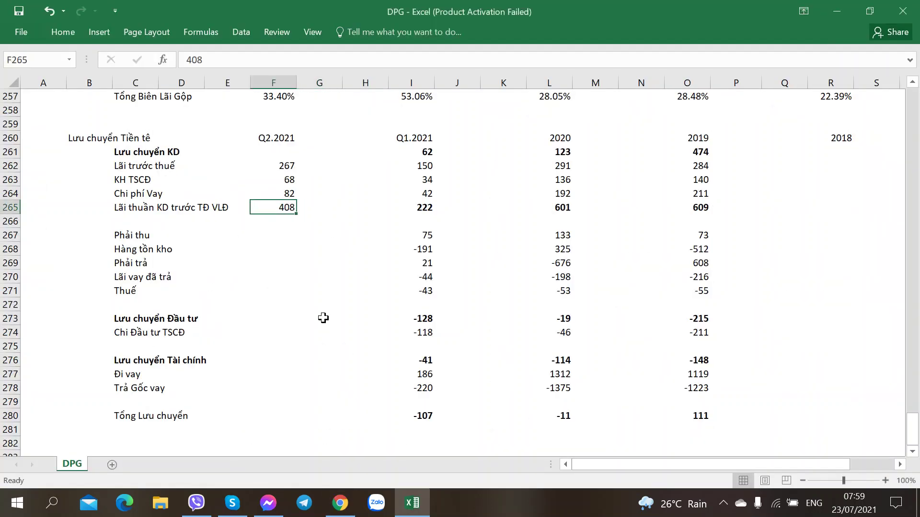
key("ctrl+b")
key("Down")
key("Down")
key("Down")
key("Up")
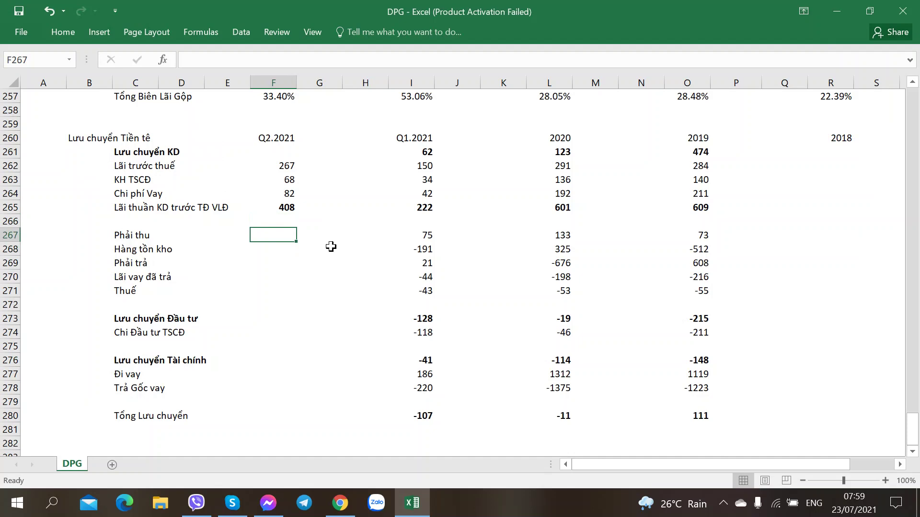
left_click(398, 207)
left_click(287, 209)
Enter -50 from the Q2 report's receivables change as Q2.2021 "Phải thu" in F267
left_click(276, 238)
key("alt+Tab")
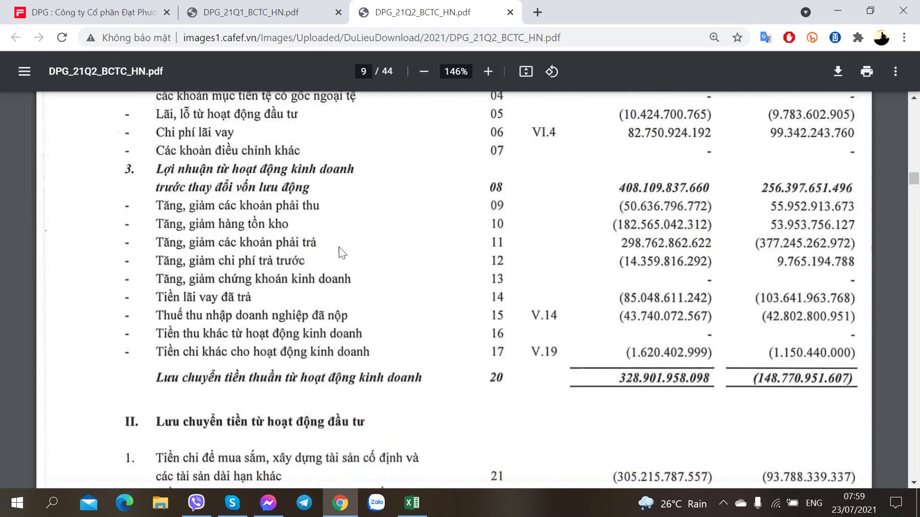
key("alt+Tab")
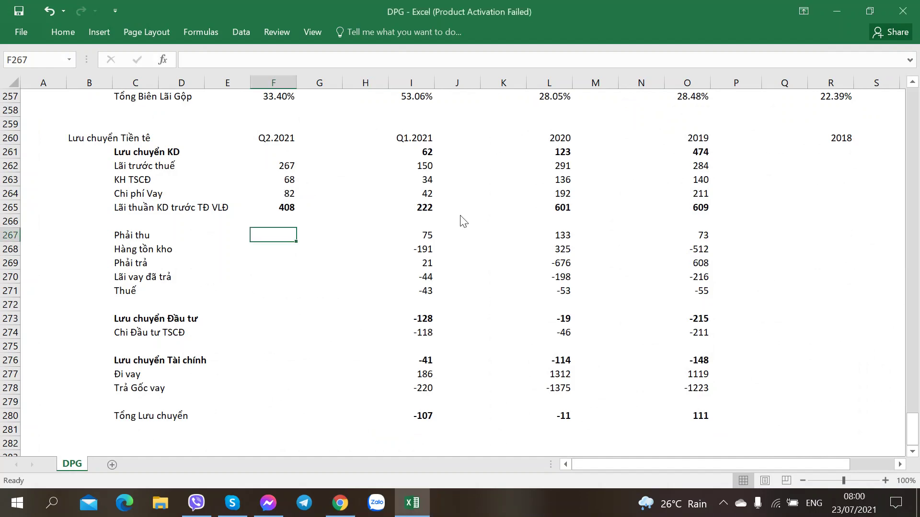
key("alt+Tab")
key("alt+Tab")
type("-50")
key("Tab")
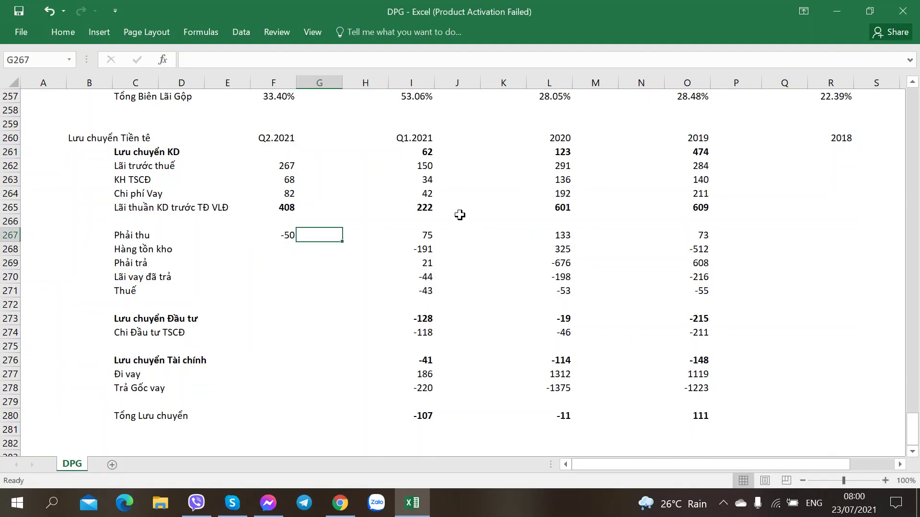
key("Return")
Enter -182 from the report as Q2.2021 "Hàng tồn kho" in F268 and compare it with the Q1.2021 figure
key("alt+Tab")
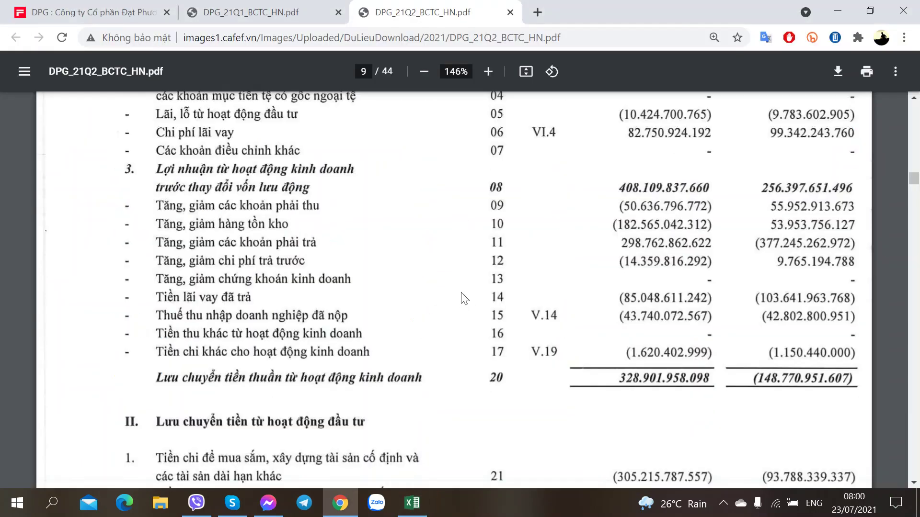
key("alt+Tab")
type("-182")
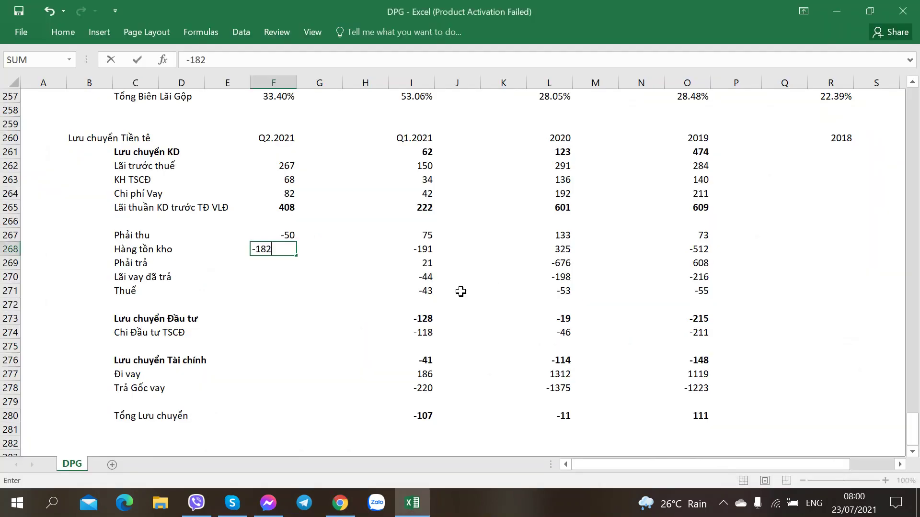
key("Tab")
left_click(426, 249)
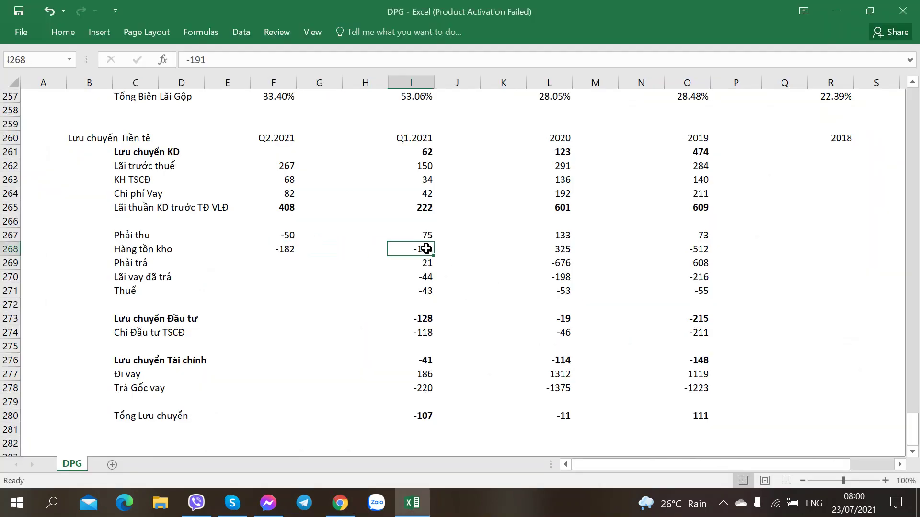
left_click(293, 246)
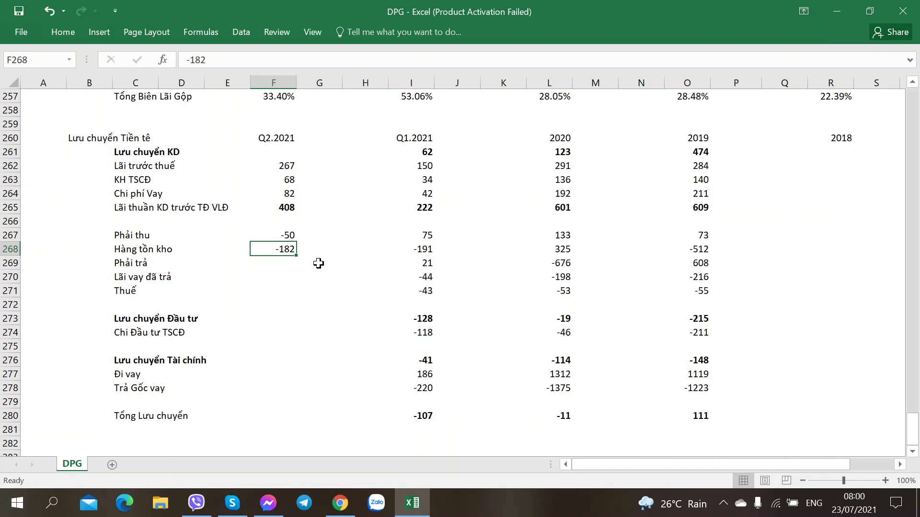
Enter 298 from the report as Q2.2021 "Phải trả" in F269 and compare it with the Q1.2021 figure
key("alt+Tab")
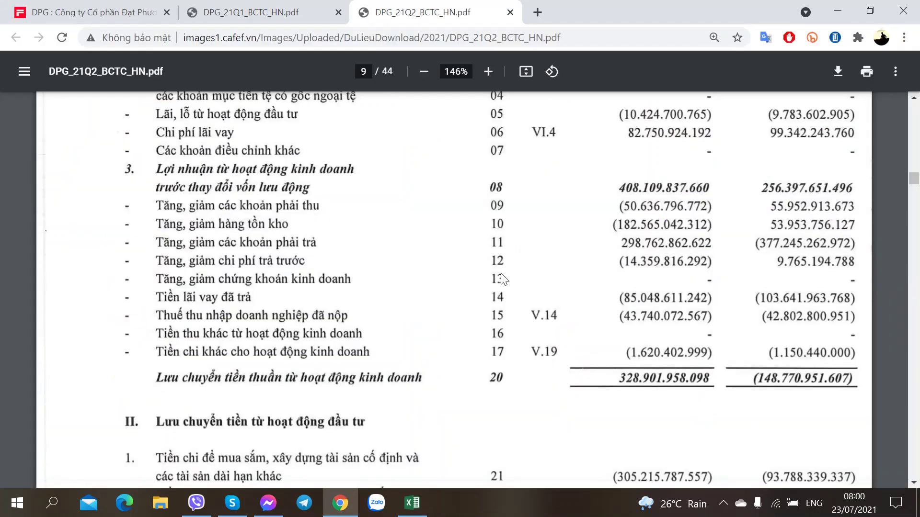
key("alt+Tab")
type("298")
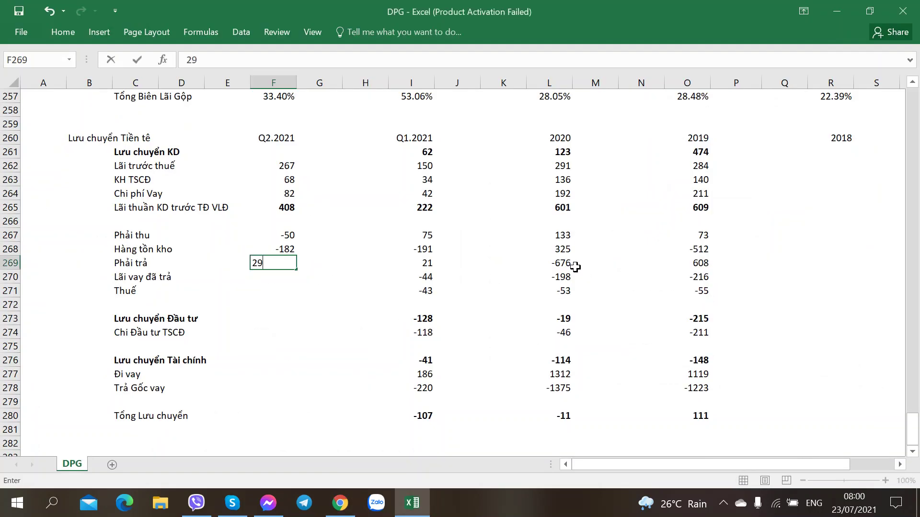
key("Tab")
key("alt+Tab")
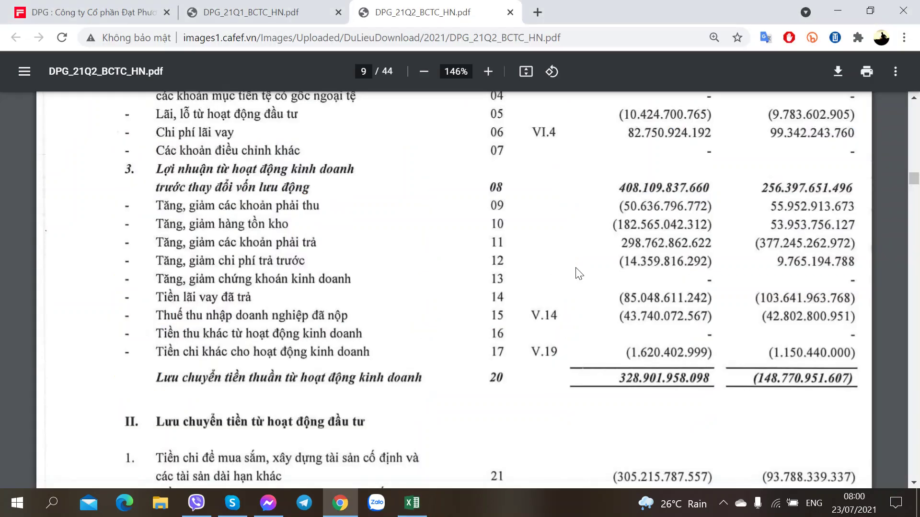
key("alt+Tab")
left_click(437, 269)
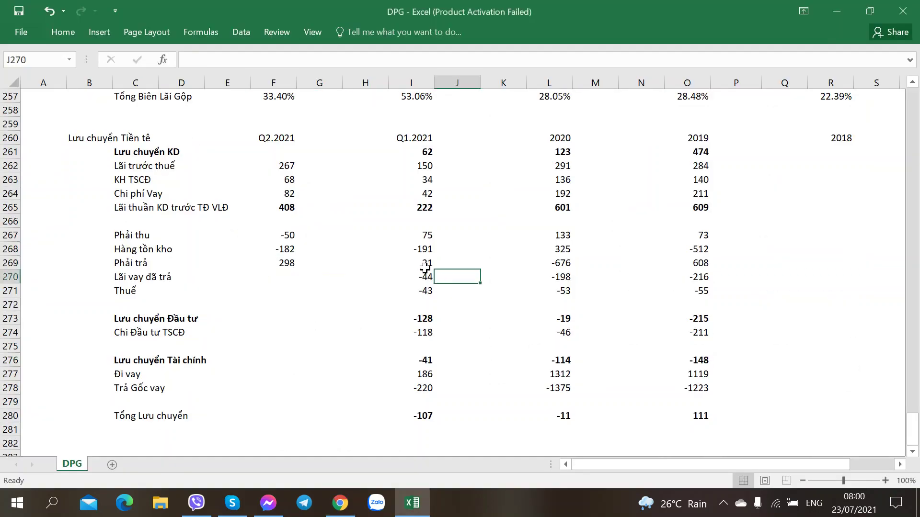
left_click(415, 262)
left_click(274, 262)
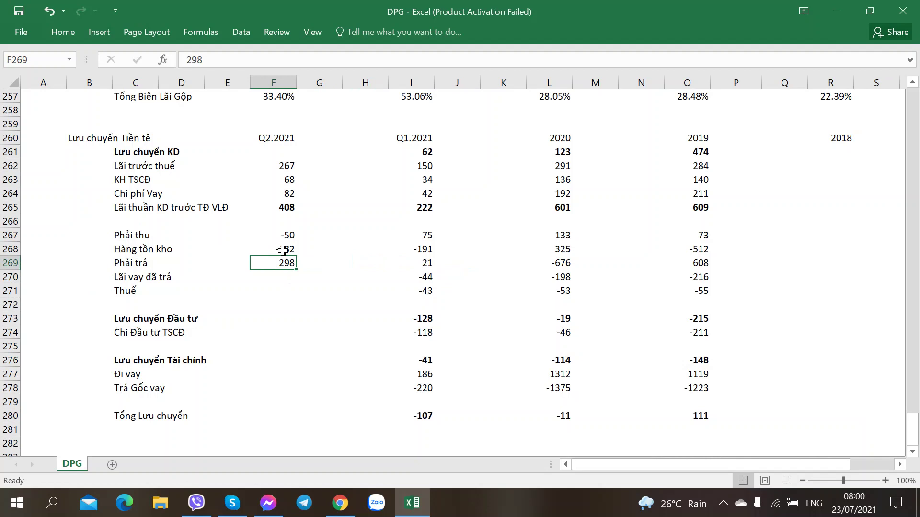
Enter -85 from the report's interest paid line as Q2.2021 "Lãi vay đã trả" in F270
left_click(289, 282)
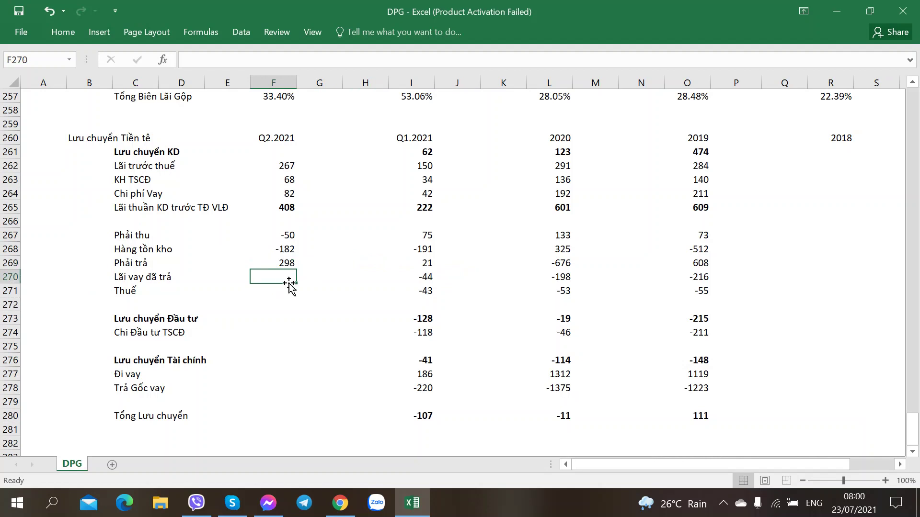
key("alt+Tab")
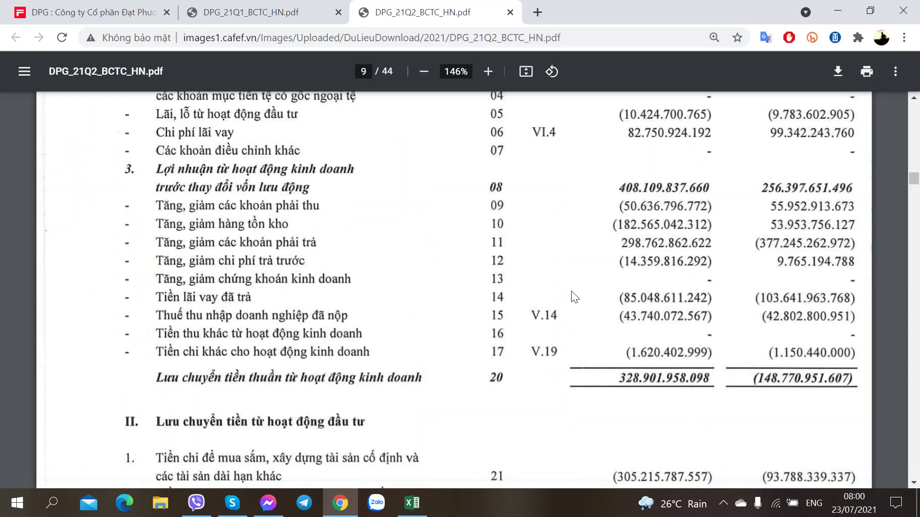
key("alt+Tab")
type("-85")
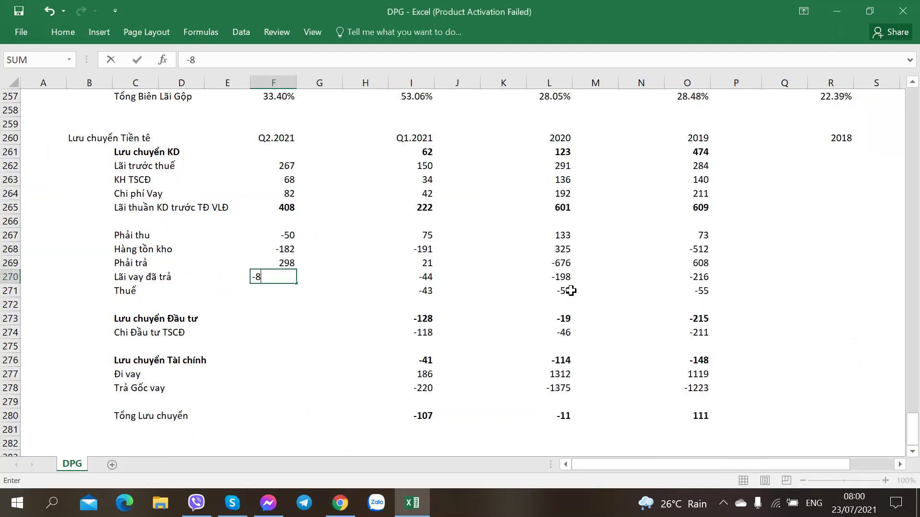
key("Return")
Enter -43 from the report's income tax paid line as Q2.2021 "Thuế" in F271
key("alt+Tab")
key("alt+Tab")
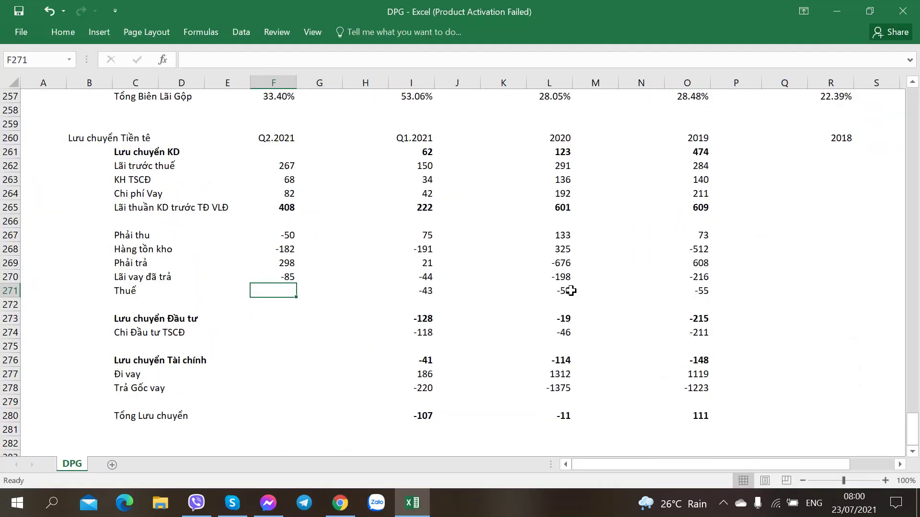
type("-43")
key("ctrl+Return")
Compare the Q2.2021 "Lãi vay đã trả" figure with Q1.2021 and review the Q2.2021 "Thuế" figure
left_click(405, 277)
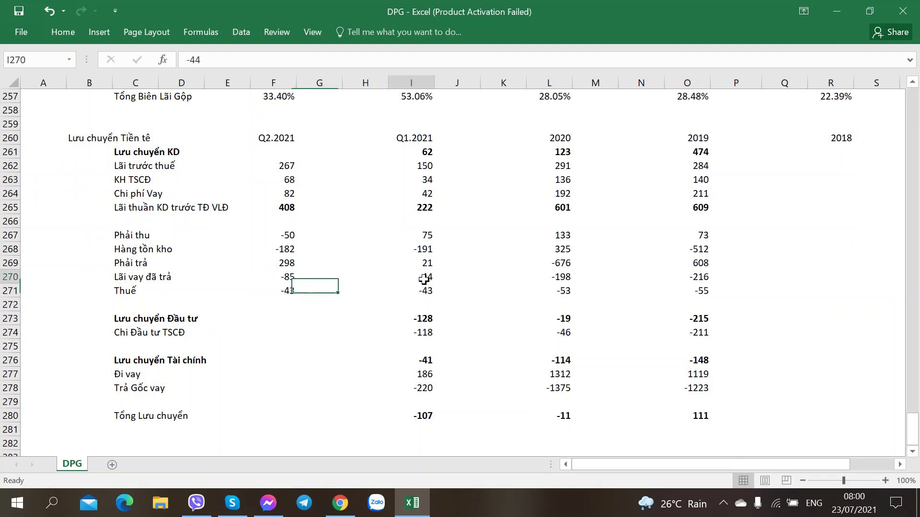
left_click(292, 276)
left_click(426, 277)
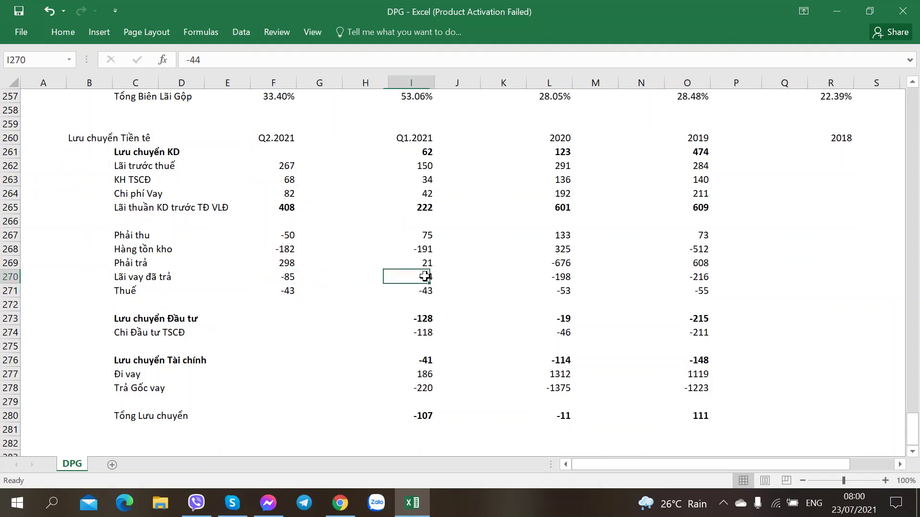
left_click(287, 276)
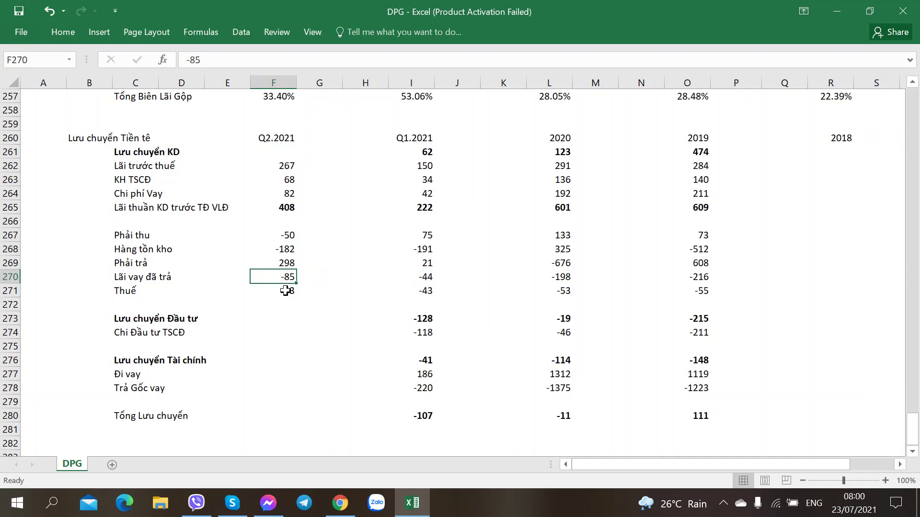
left_click(287, 290)
Enter 328 from the report as Q2.2021 "Lưu chuyển KD" in F261 and check the sum of the working capital items F267:F271
left_click_drag(282, 240, 285, 307)
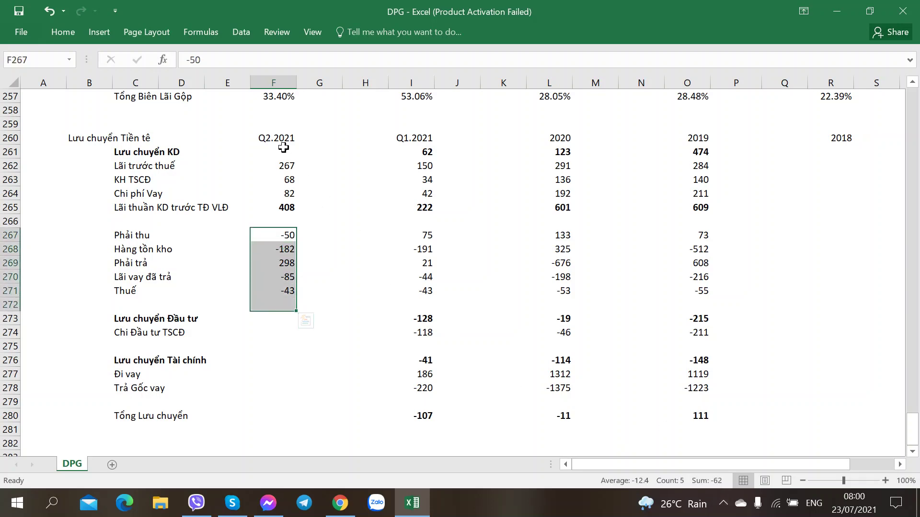
key("alt+Tab")
key("alt+Tab")
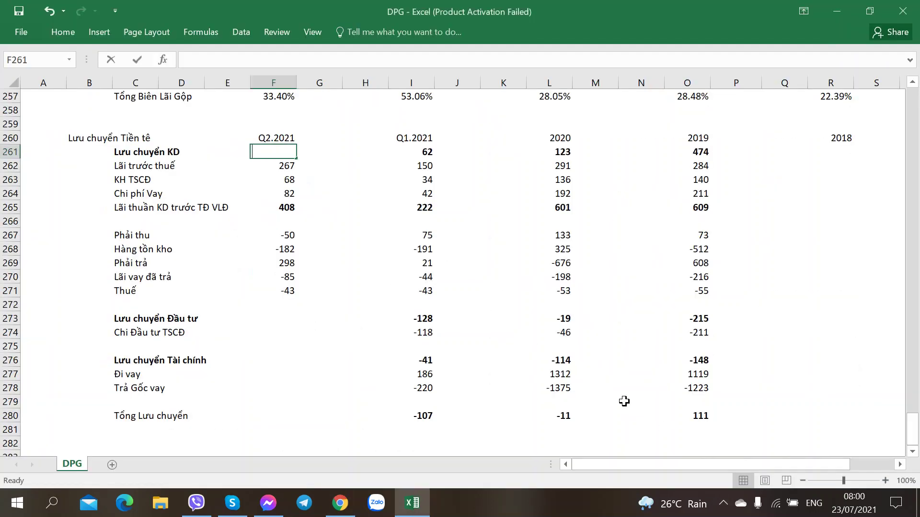
type("328")
key("ctrl+Return")
left_click_drag(285, 238, 286, 291)
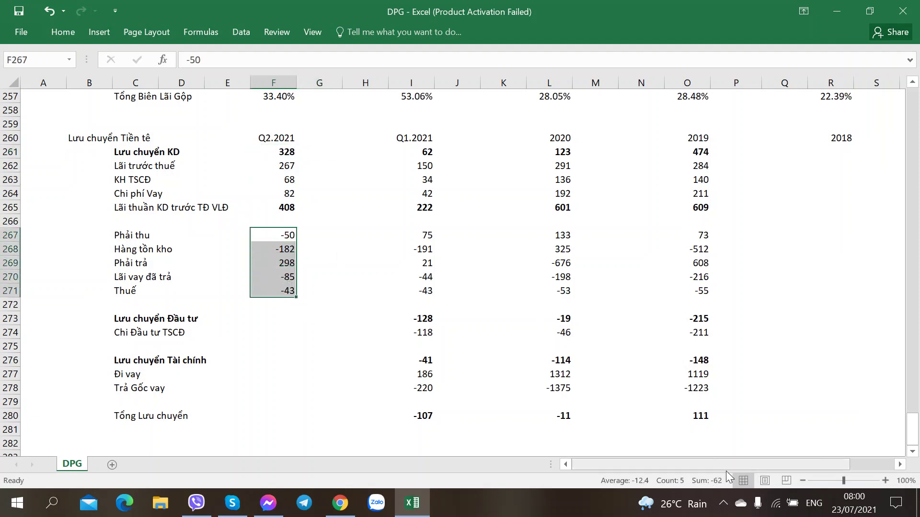
left_click(375, 352)
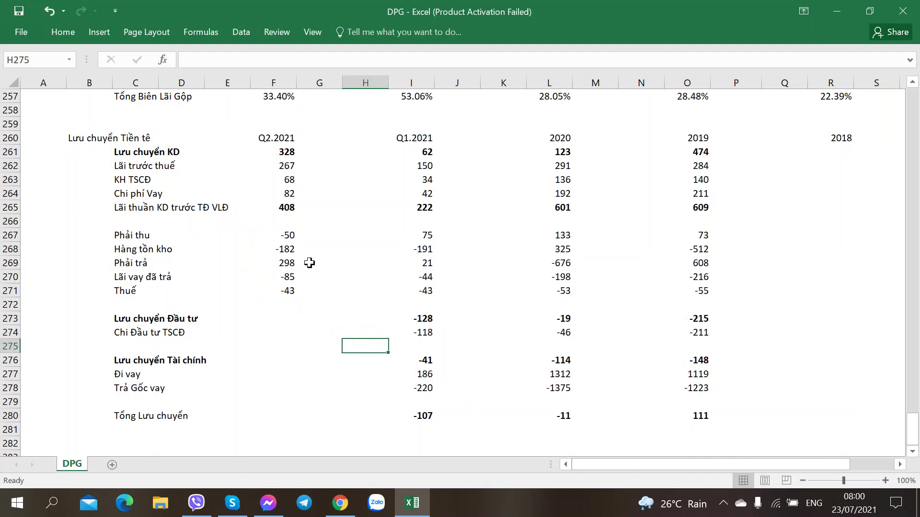
Enter -305 from the report's fixed asset purchase and construction line as Q2.2021 "Chi Đầu tư TSCĐ" in F274
left_click(280, 231)
key("Up")
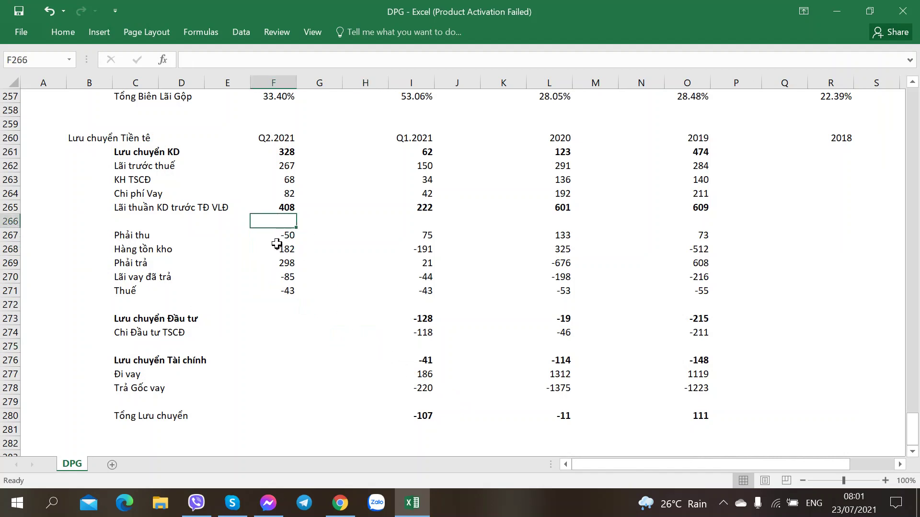
left_click(286, 325)
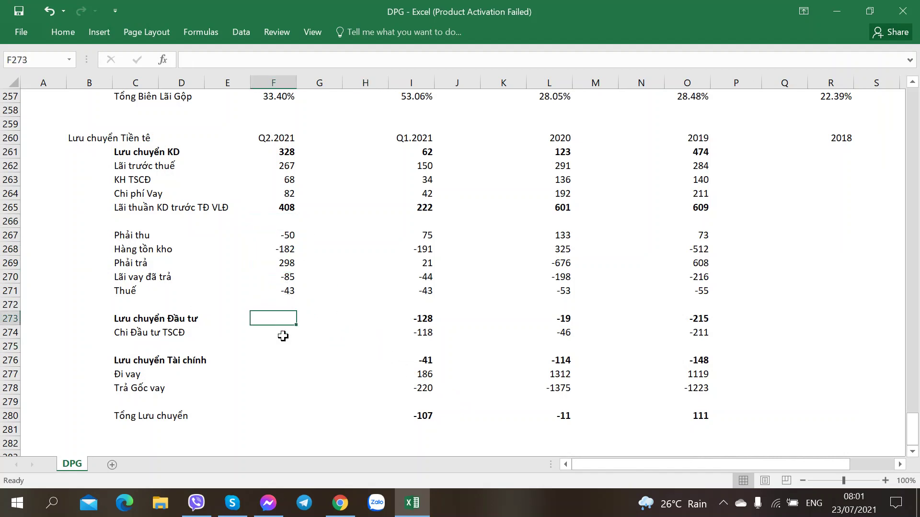
left_click(284, 334)
key("alt+Tab")
scroll(535, 306, "down", 3)
scroll(534, 305, "down", 3)
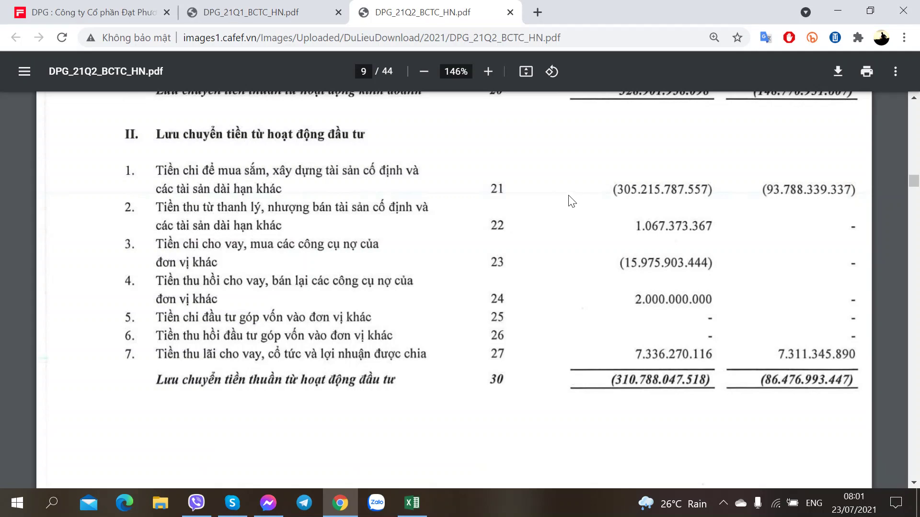
key("alt+Tab")
key("alt+Tab")
key("alt+Tab")
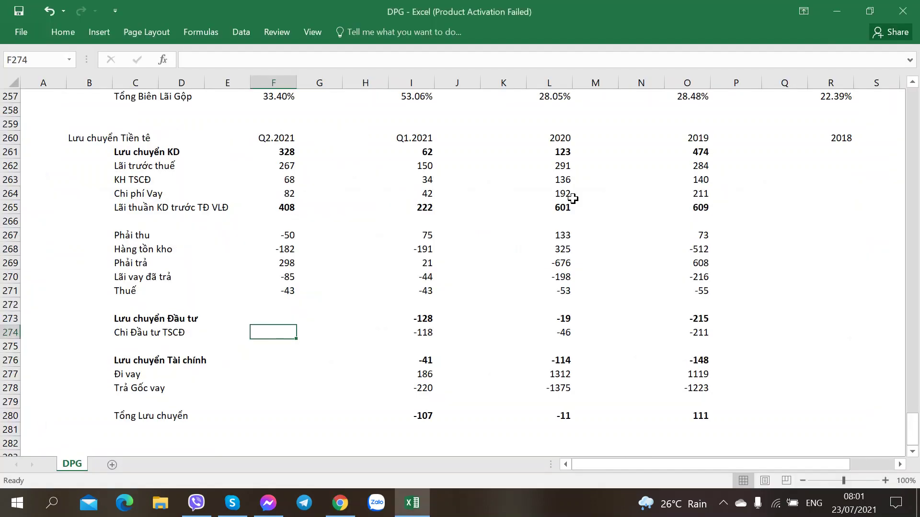
key("alt+Tab")
key("alt+Tab")
type("-3")
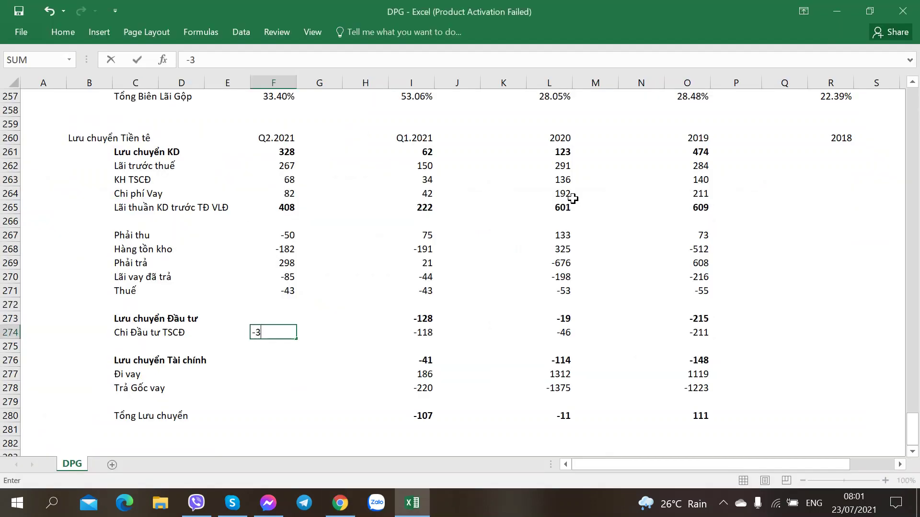
type("05")
key("Tab")
Enter -310 from the report's net investing cash flow line as Q2.2021 "Lưu chuyển Đầu tư" in F273
key("alt+Tab")
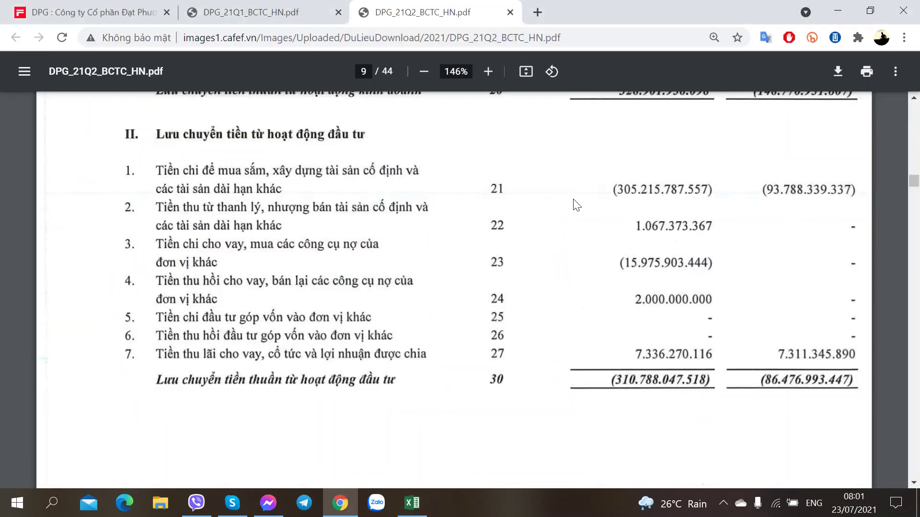
key("alt+Tab")
key("Up")
key("alt+Tab")
key("alt+Tab")
type("-310")
key("Return")
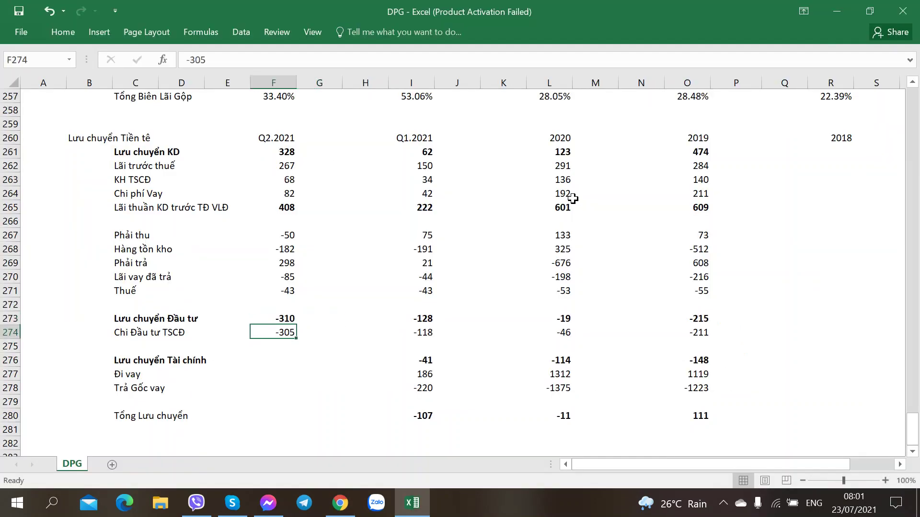
key("Up")
Switch to the Q2 2021 report in the browser and locate the notes page on tangible fixed assets
key("alt+Tab")
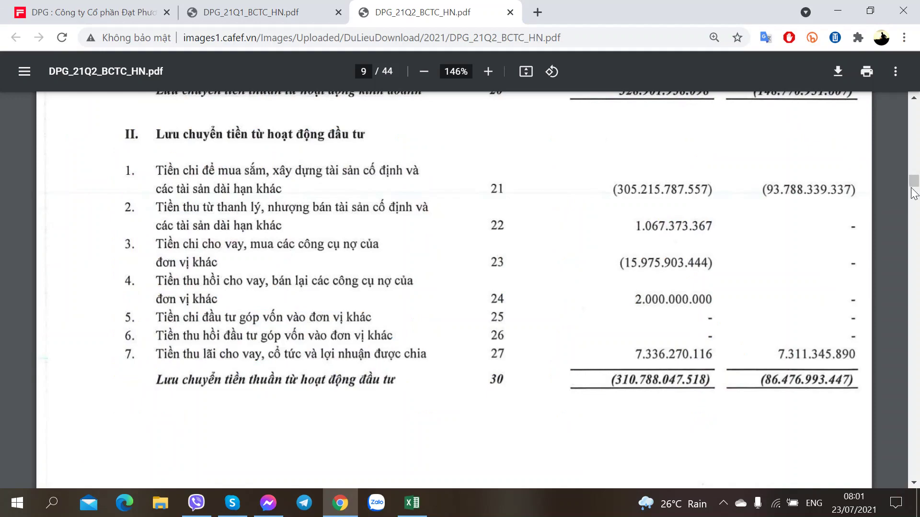
left_click_drag(913, 182, 914, 293)
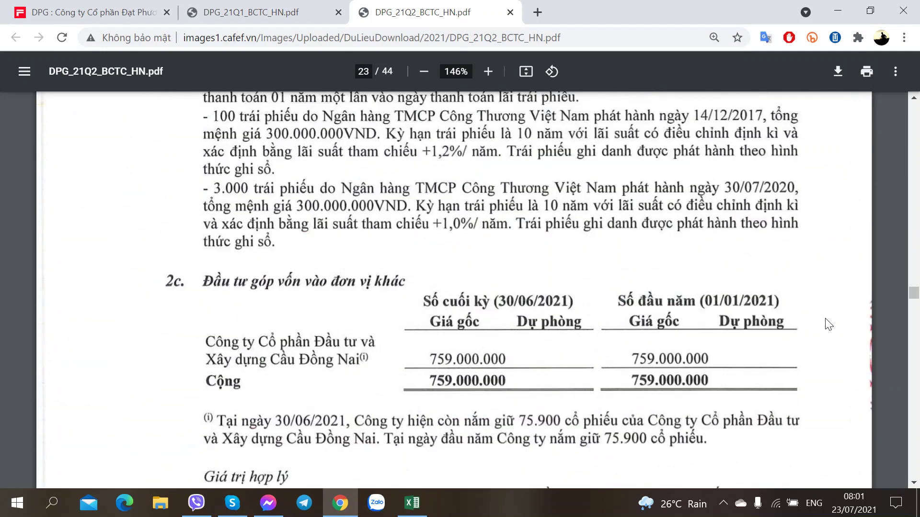
scroll(778, 276, "down", 6)
scroll(778, 273, "up", 6)
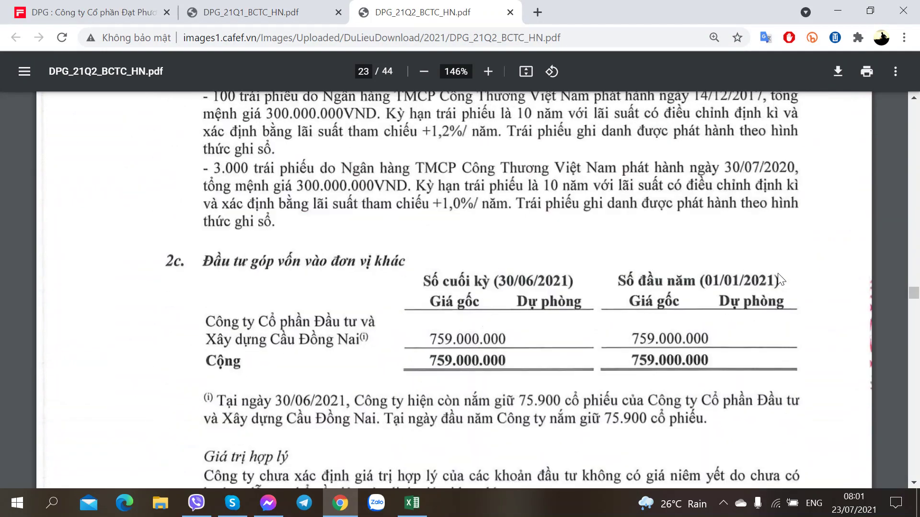
scroll(778, 277, "down", 20)
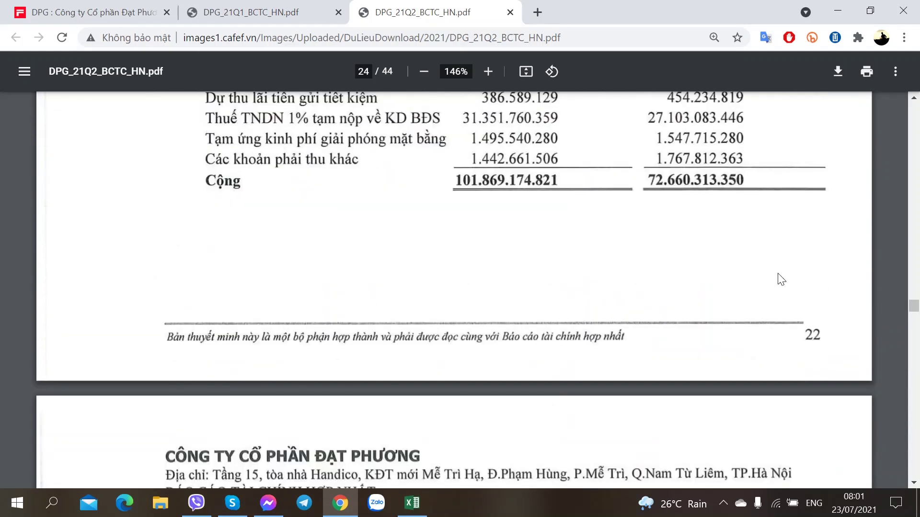
scroll(781, 278, "down", 20)
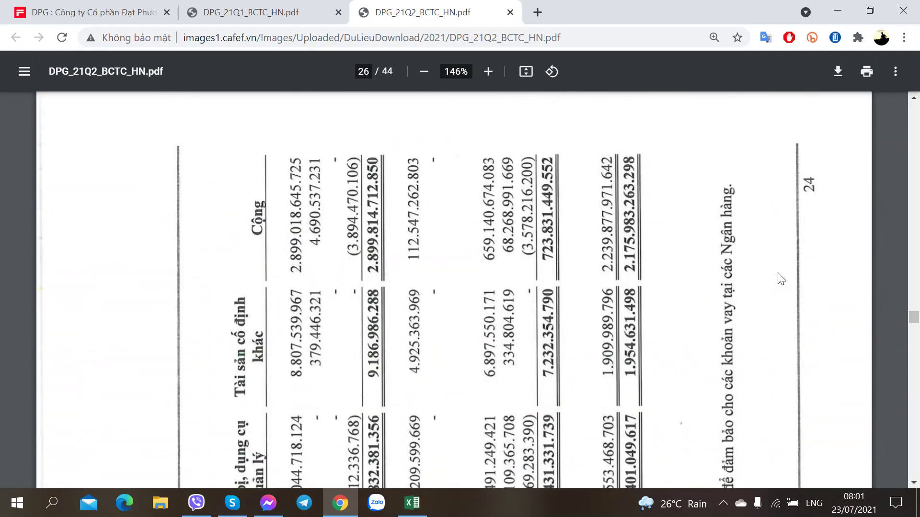
scroll(781, 279, "down", 20)
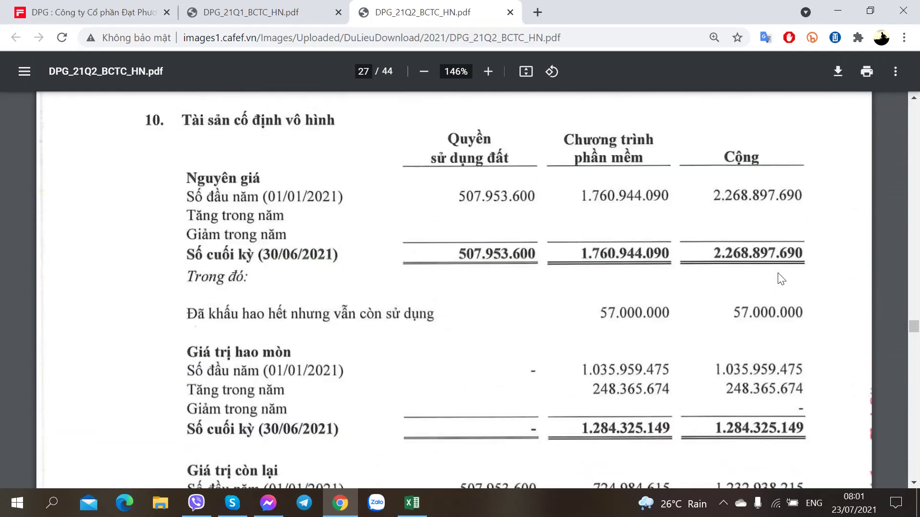
scroll(779, 277, "up", 8)
Rotate the report clockwise and examine the cost, depreciation and remaining value of tangible fixed assets in note 9
right_click(443, 153)
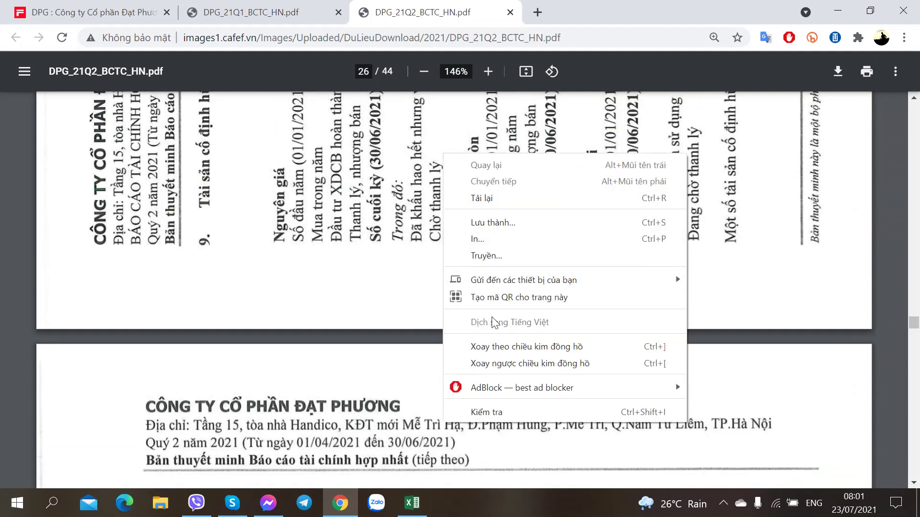
left_click(501, 346)
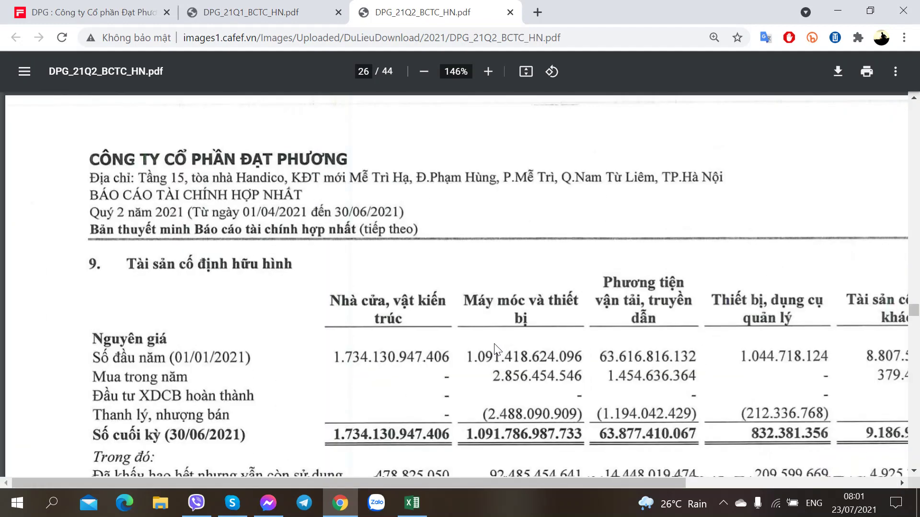
scroll(495, 346, "down", 5)
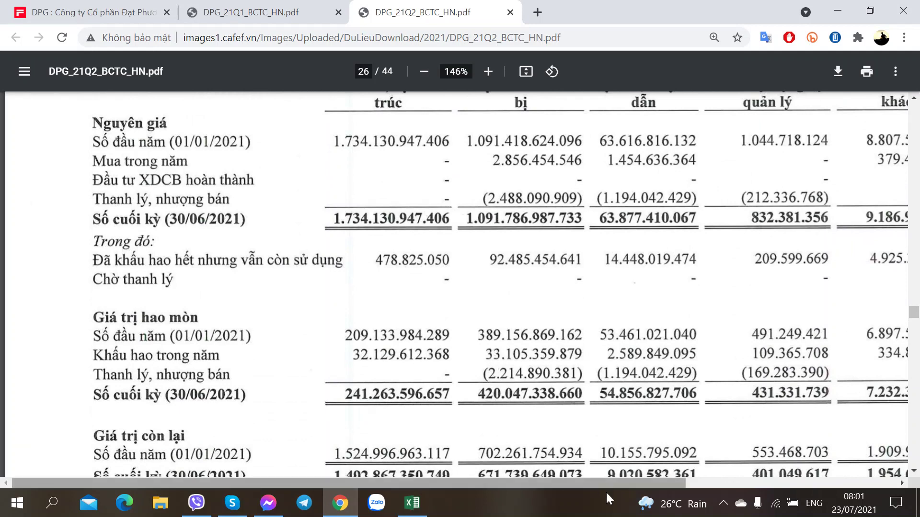
left_click_drag(529, 484, 573, 482)
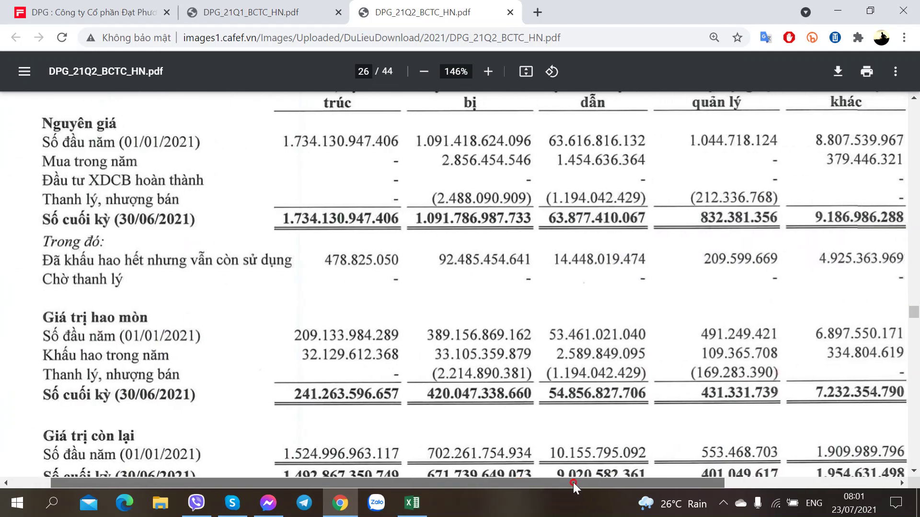
scroll(626, 308, "up", 2)
scroll(657, 312, "down", 10)
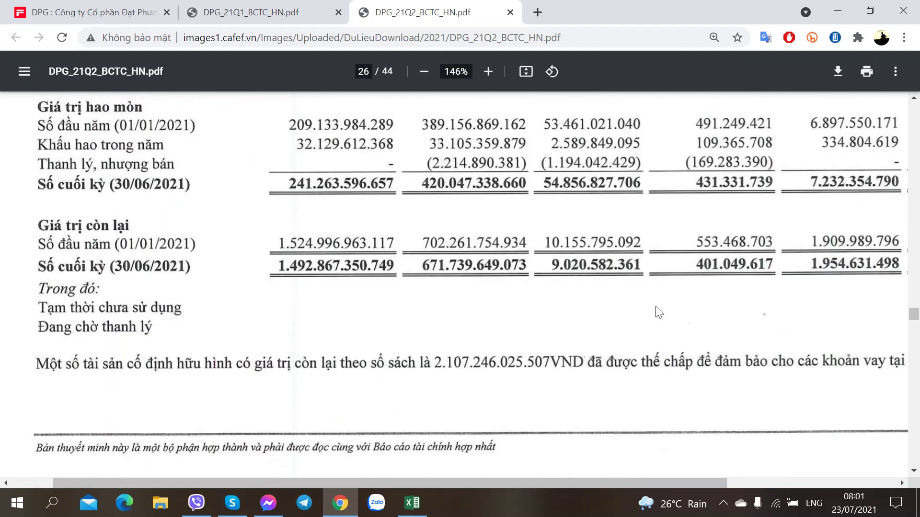
Rotate the report back counterclockwise and examine construction in progress by project in note 11
right_click(382, 242)
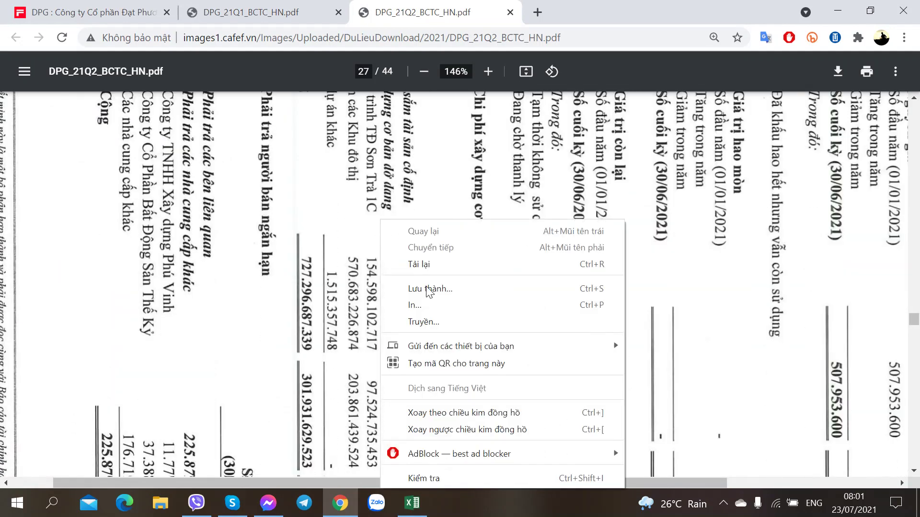
left_click(487, 437)
scroll(484, 433, "down", 15)
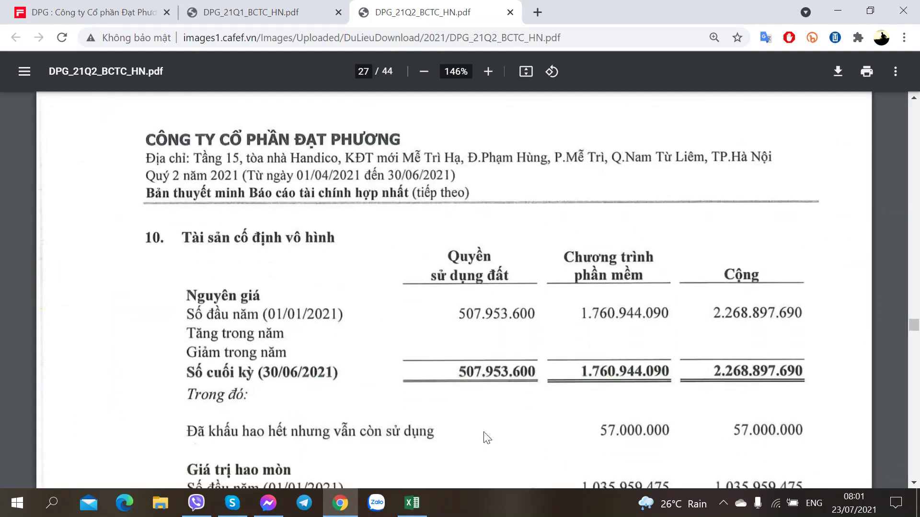
scroll(484, 432, "down", 5)
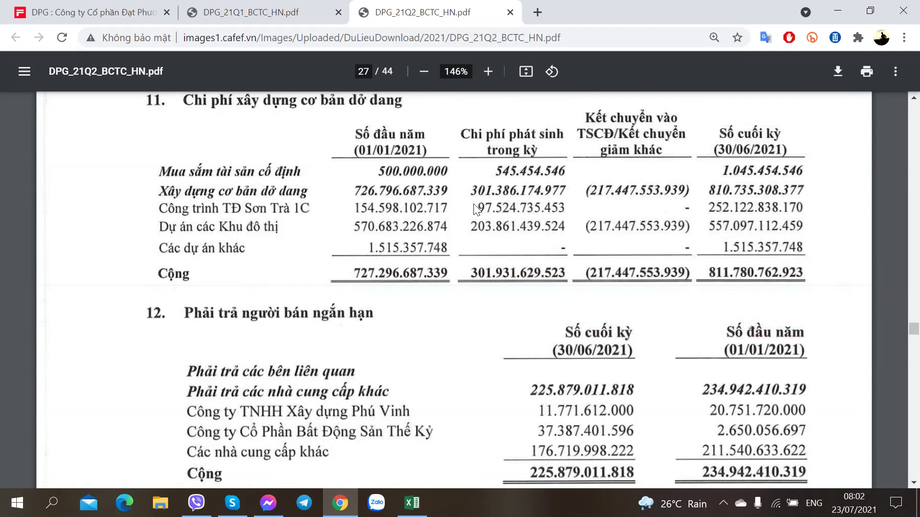
scroll(474, 211, "up", 1)
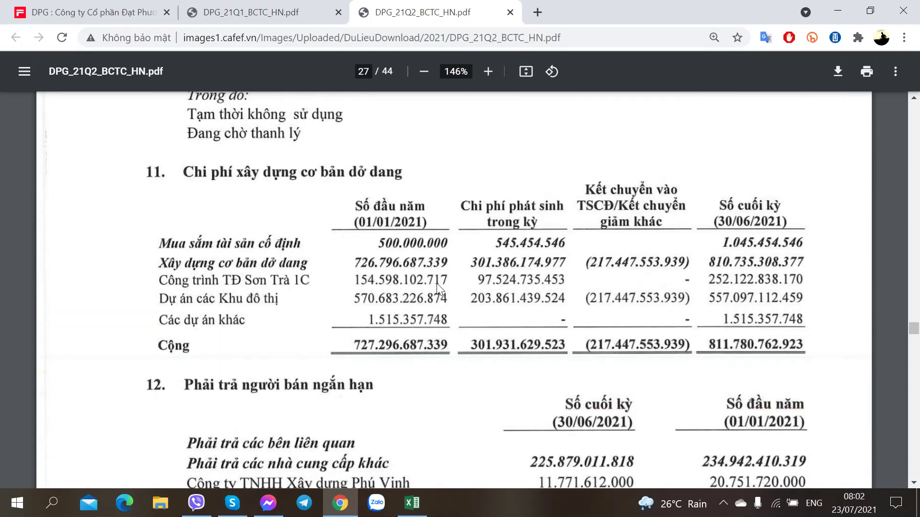
Return to the Excel sheet and review the Q2.2021 "Chi Đầu tư TSCĐ", "Phải trả" and "KH TSCĐ" figures
left_click(416, 505)
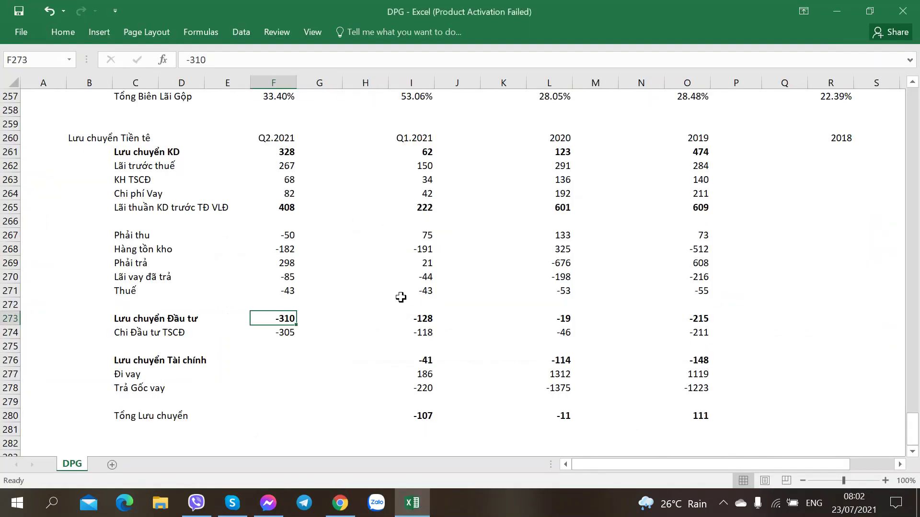
left_click(276, 337)
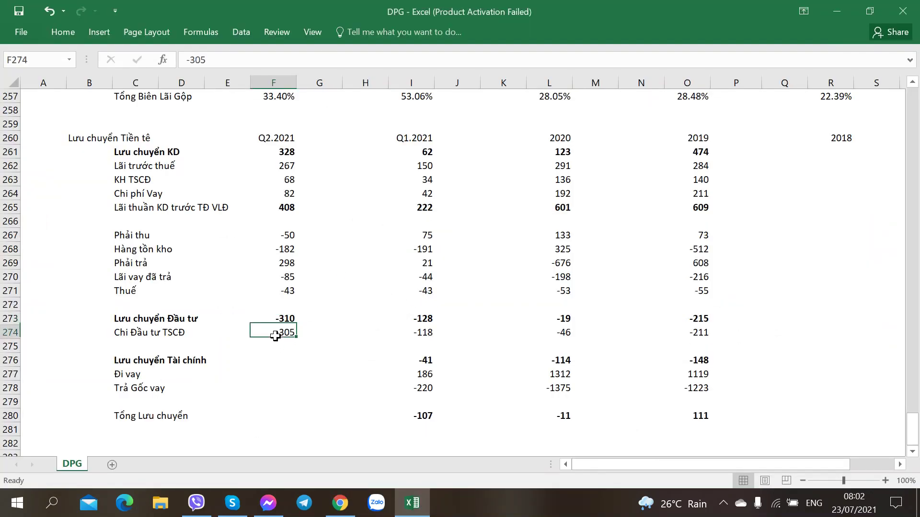
left_click(277, 264)
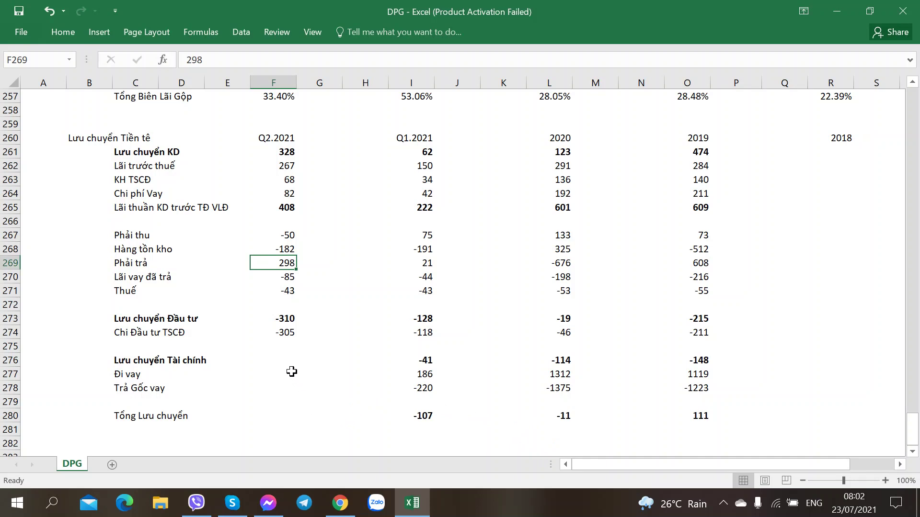
left_click(269, 383)
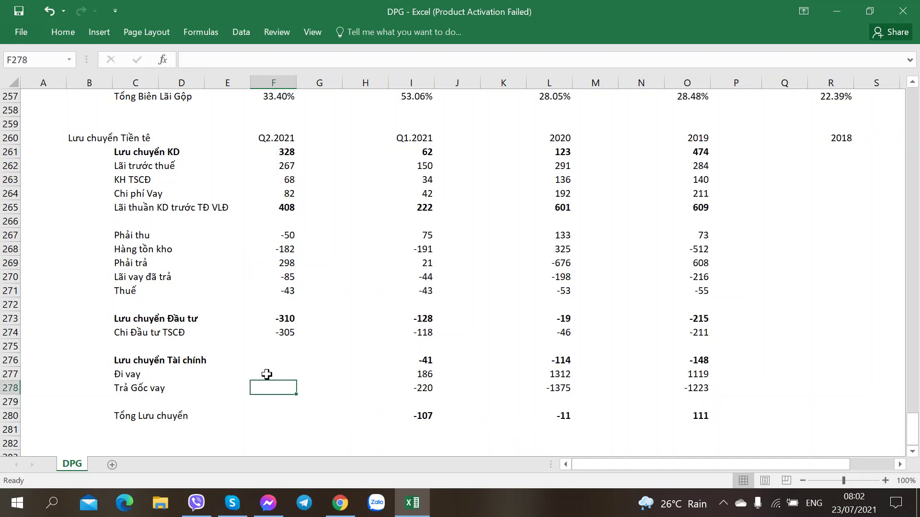
left_click(266, 371)
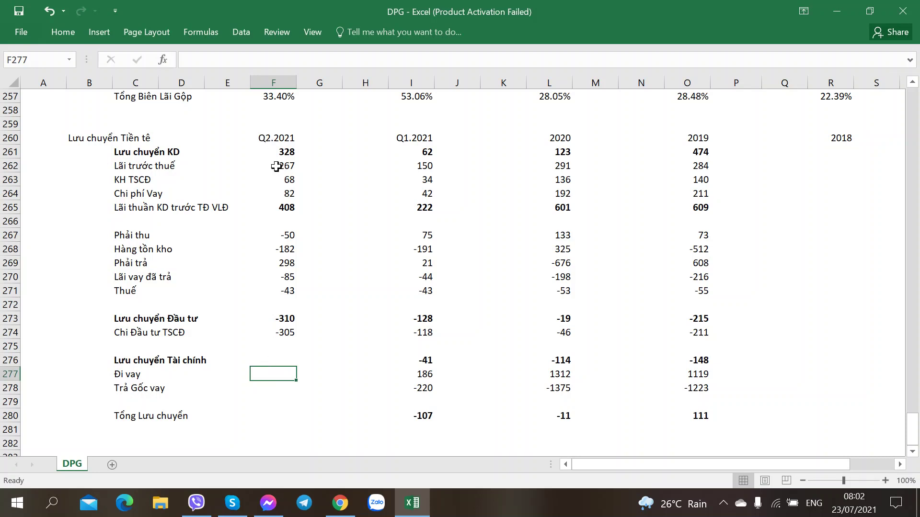
left_click(278, 185)
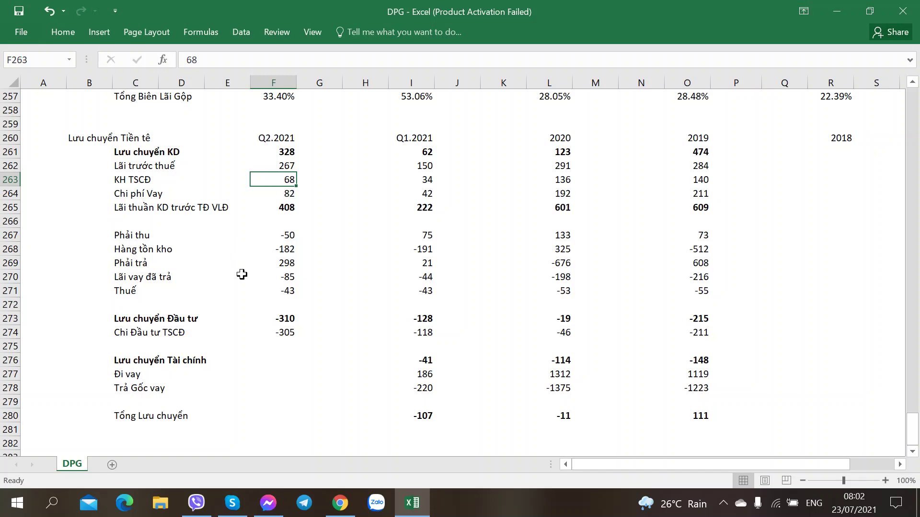
Select F277 for Q2.2021 "Đi vay" and compare note 11 on construction in progress between the Q1 and Q2 2021 reports
left_click(280, 373)
key("alt+Tab")
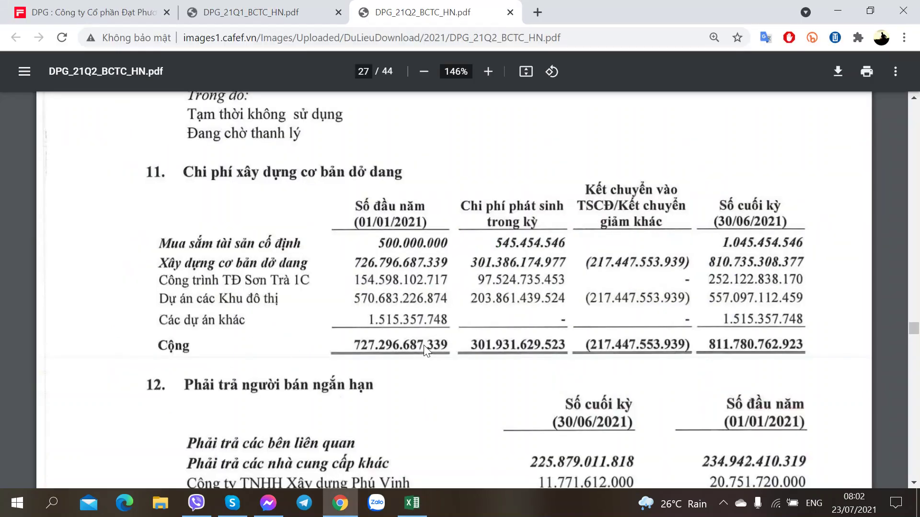
left_click(241, 7)
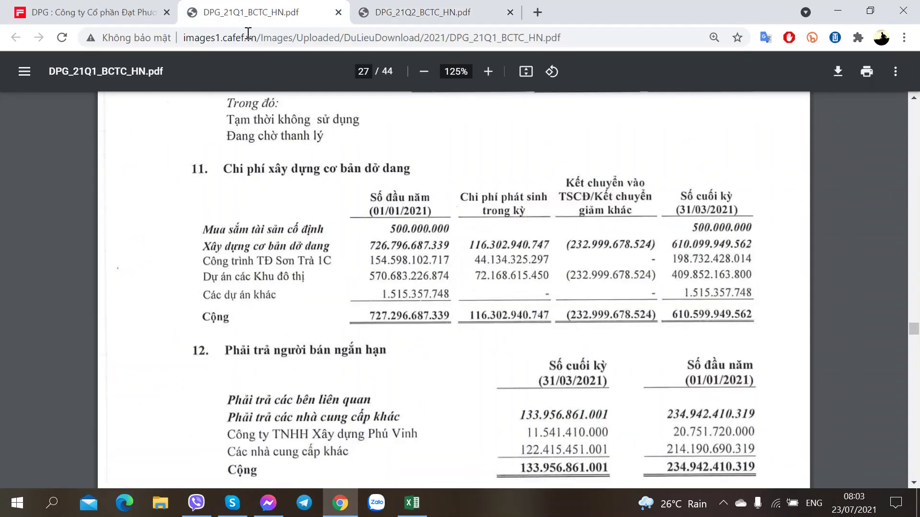
left_click(394, 6)
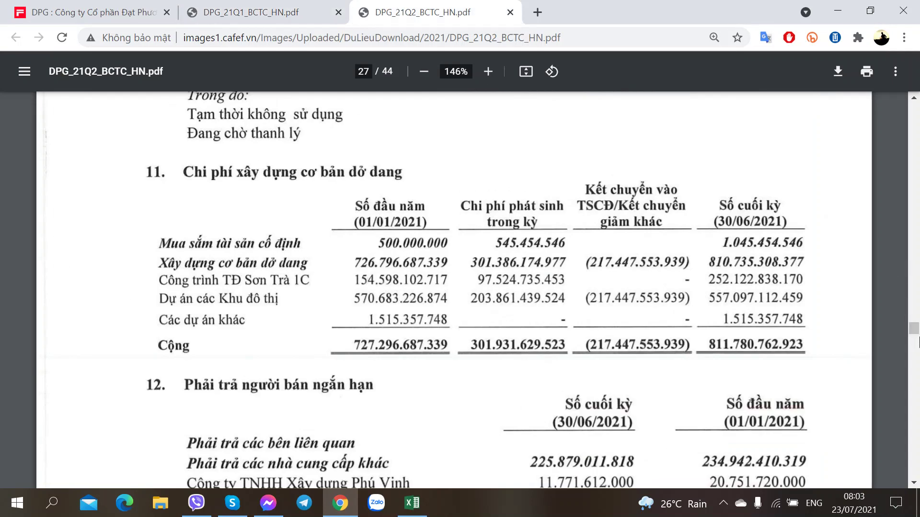
Go back to the Q2 2021 balance sheet and examine the owner's equity items and total funding sources on page 7
scroll(907, 280, "down", 5)
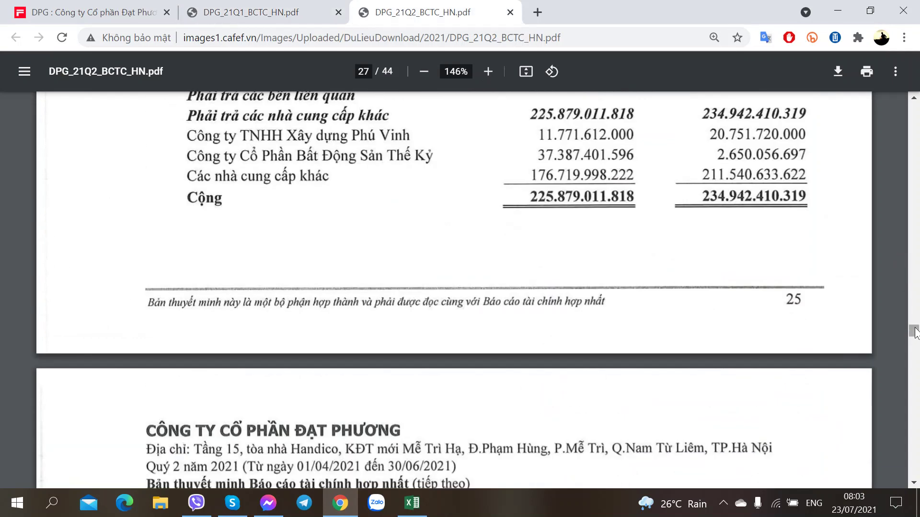
left_click_drag(914, 331, 746, 164)
right_click(478, 215)
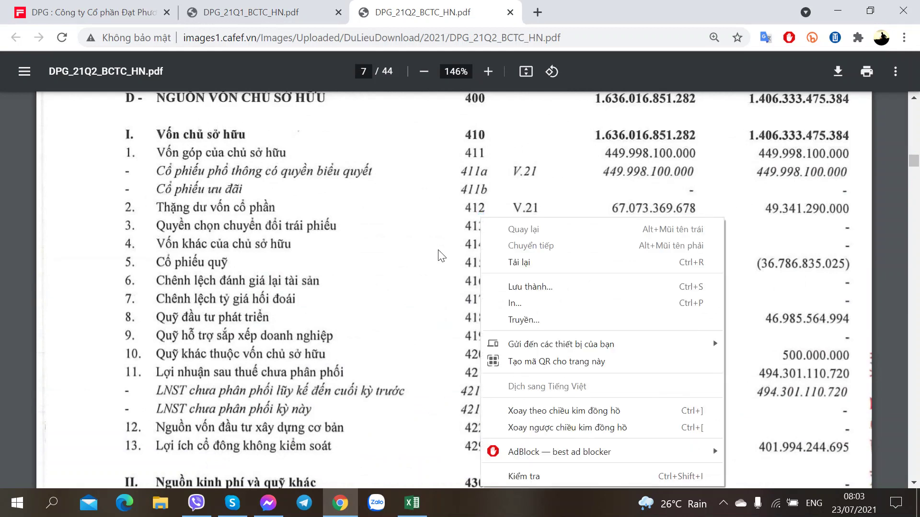
left_click(302, 281)
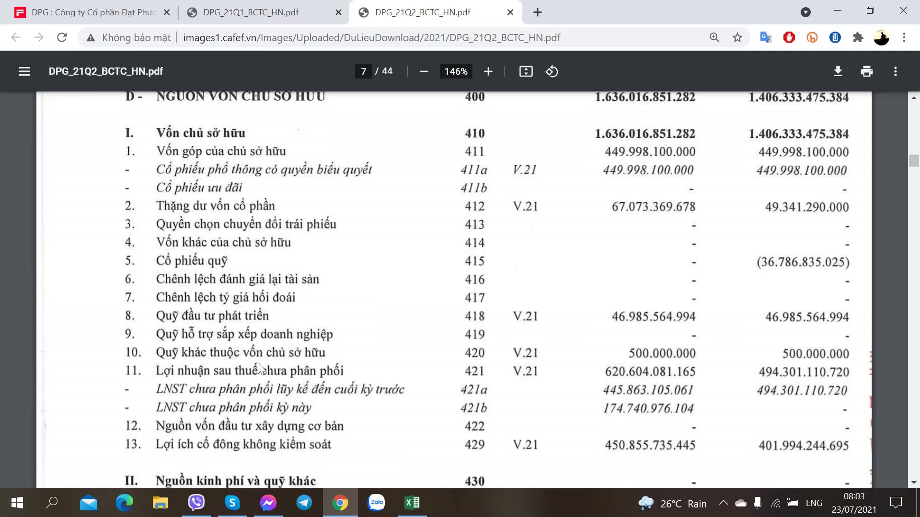
scroll(259, 369, "down", 7)
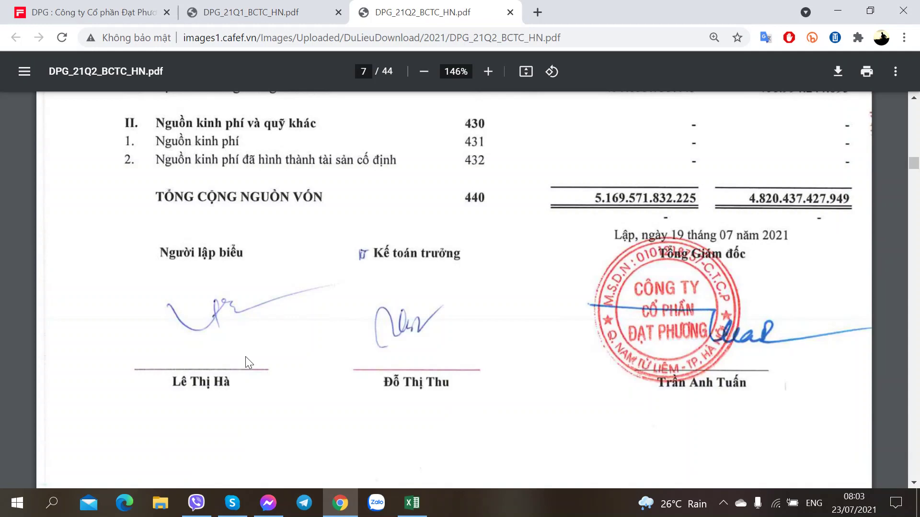
scroll(246, 356, "up", 6)
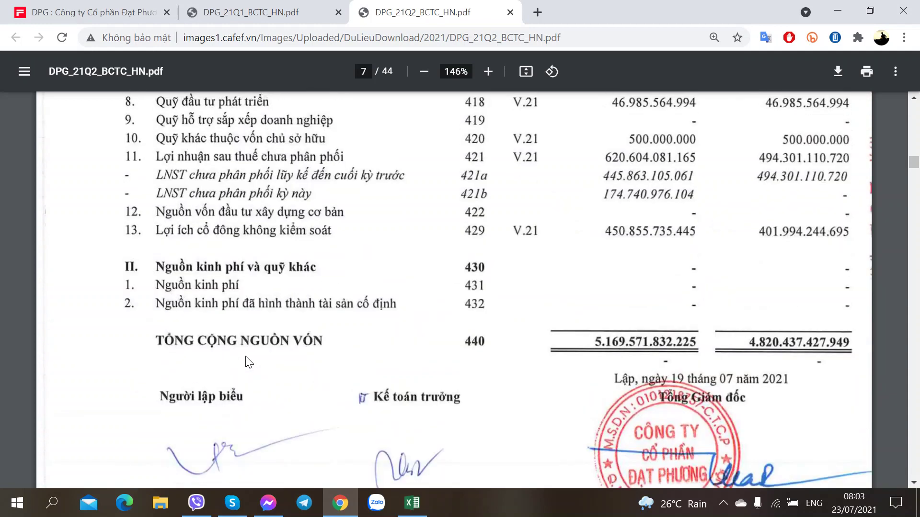
scroll(246, 356, "down", 5)
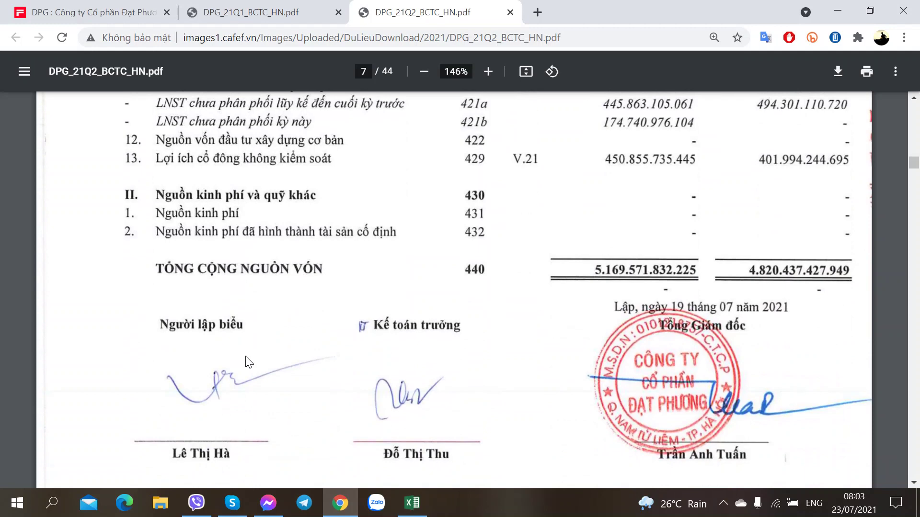
Look up the financing cash flows in section III of the Q2 2021 cash flow statement for the sheet's "Lưu chuyển Tài chính" rows
scroll(246, 362, "down", 15)
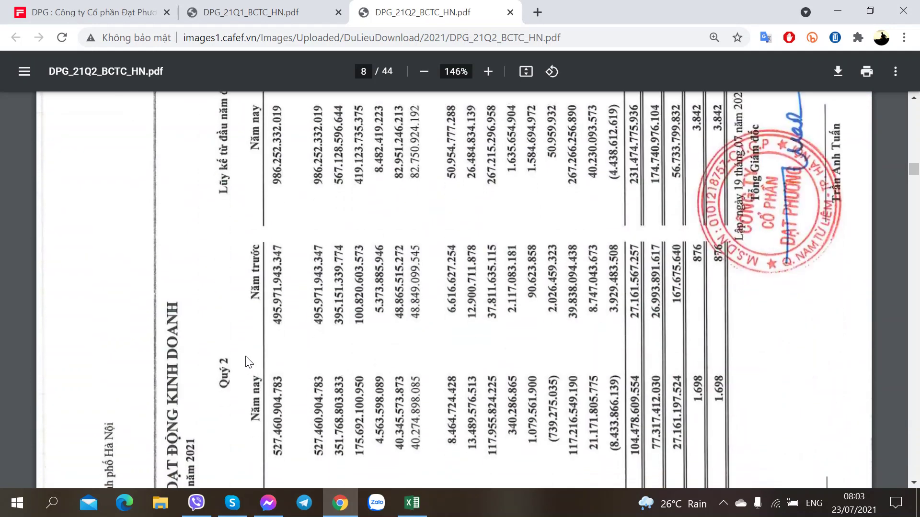
scroll(246, 362, "down", 6)
scroll(392, 385, "down", 15)
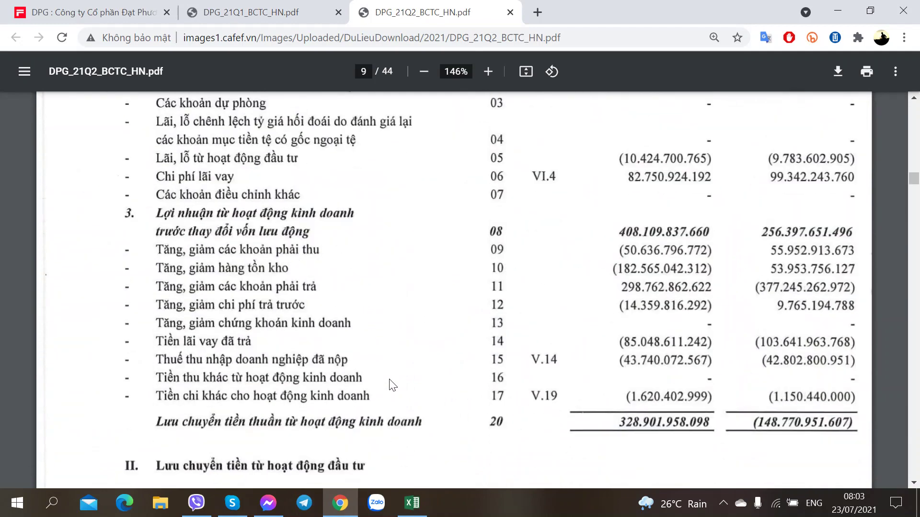
left_click(412, 503)
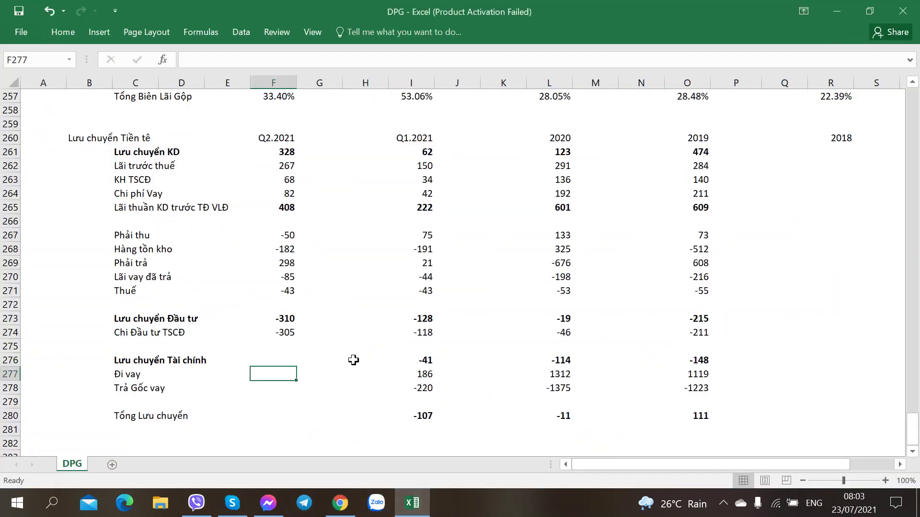
key("alt+Tab")
scroll(407, 368, "down", 5)
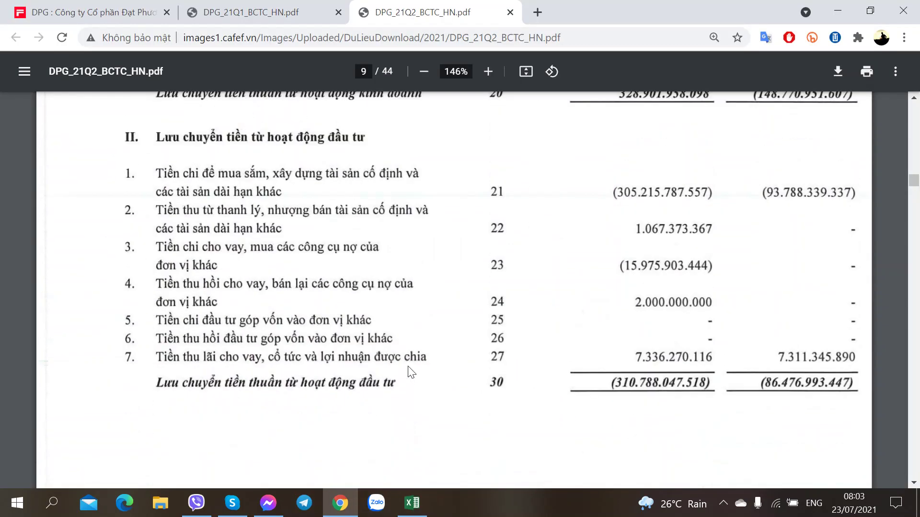
scroll(409, 372, "down", 12)
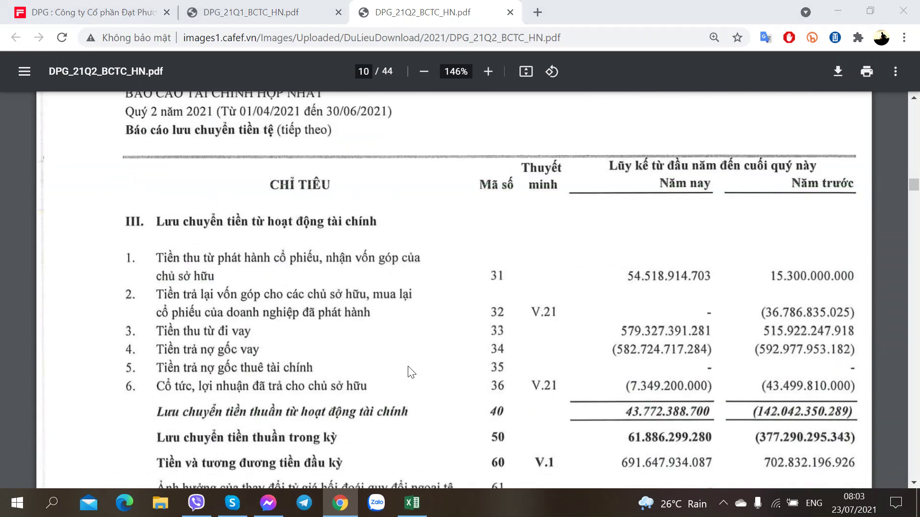
key("alt+Tab")
key("alt+Tab")
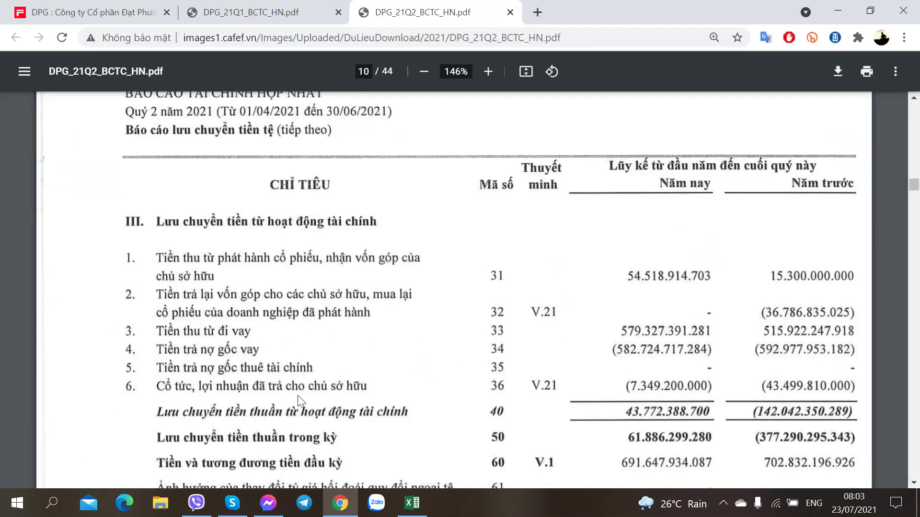